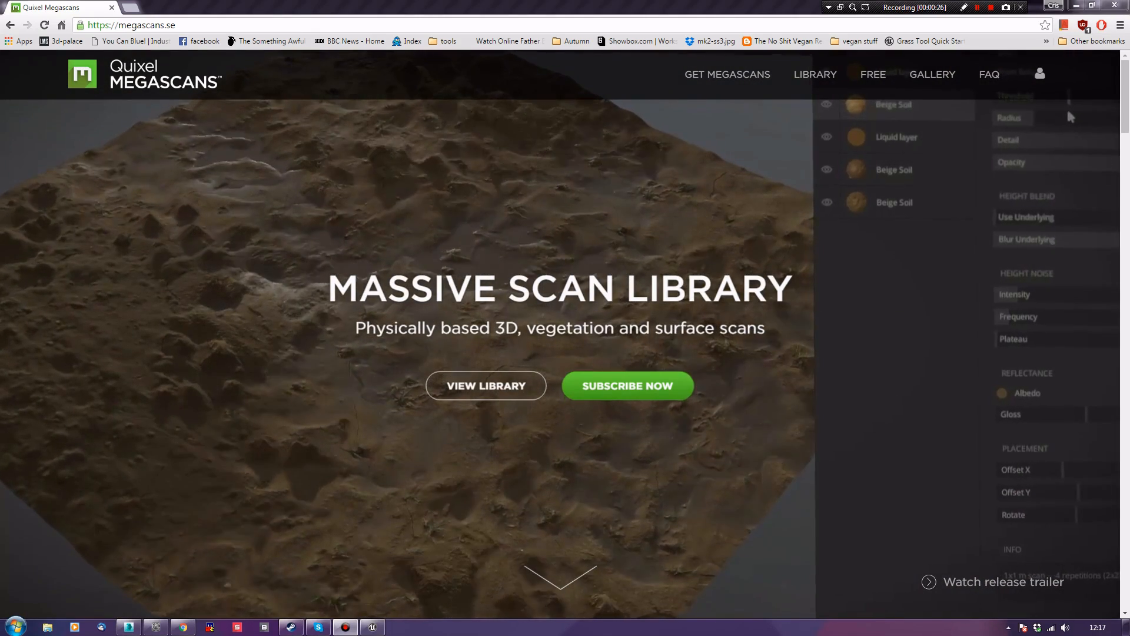
Switch to 3ds Max and maximize the Perspective viewport
key("alt+Tab")
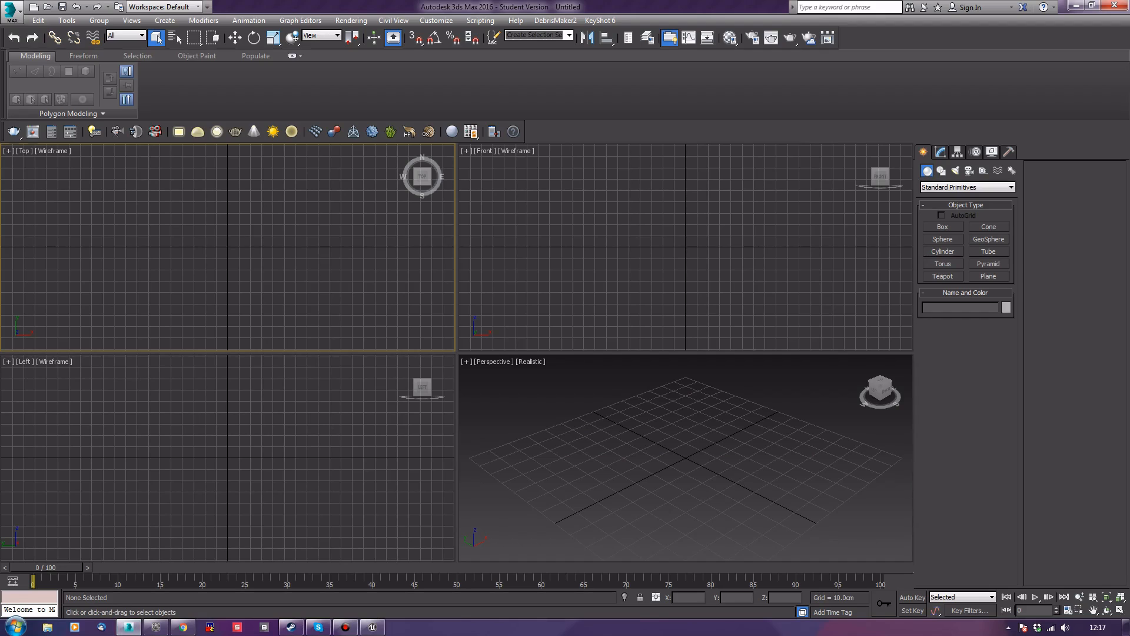
left_click(589, 501)
key("alt+w")
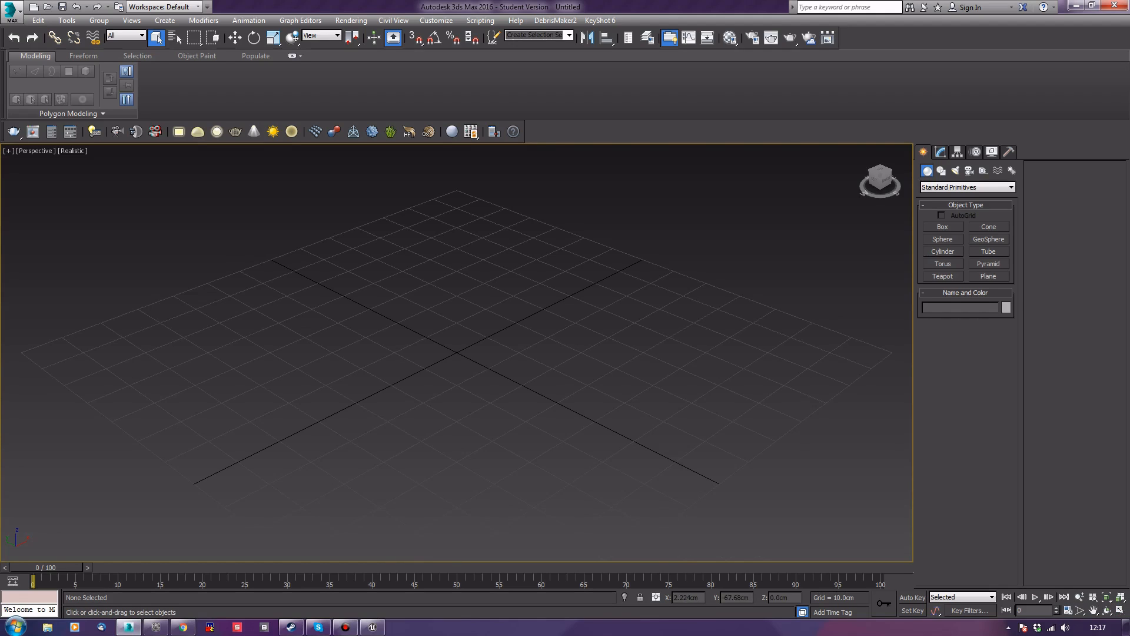
Draw a standard primitive plane about 159 cm long and 143 cm wide over the grid
scroll(624, 410, "down", 6)
middle_click_drag(624, 410, 575, 408)
scroll(557, 413, "up", 6)
scroll(482, 412, "down", 6)
left_click(989, 276)
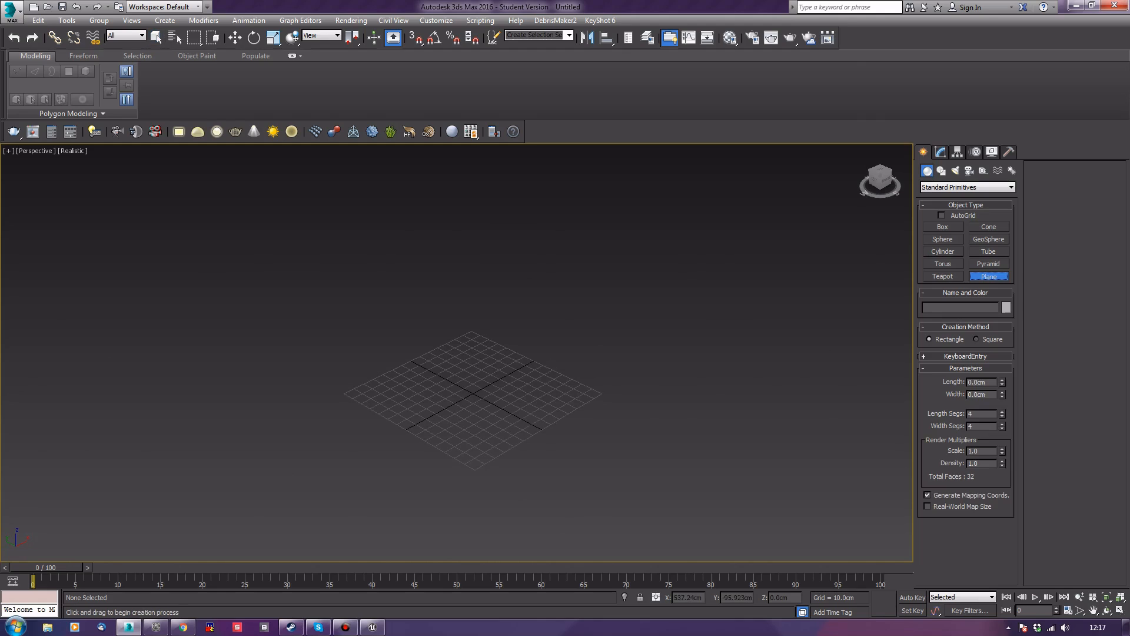
left_click_drag(486, 309, 510, 451)
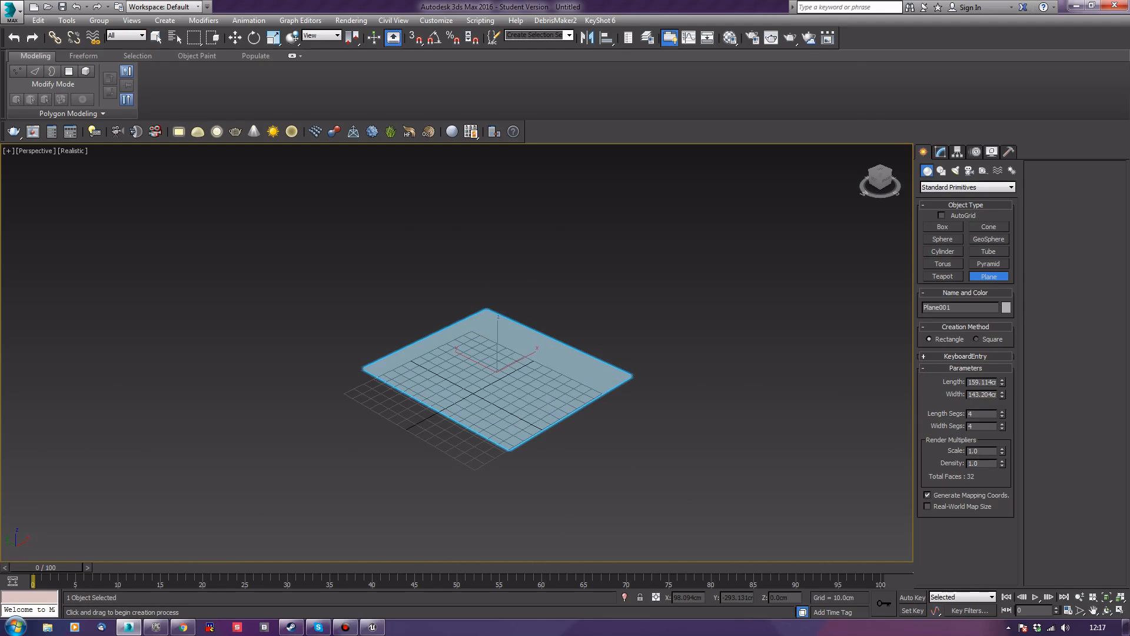
Set the plane's length and width to 300 cm each
double_click(981, 382)
type("300")
key("Tab")
type("300")
key("Tab")
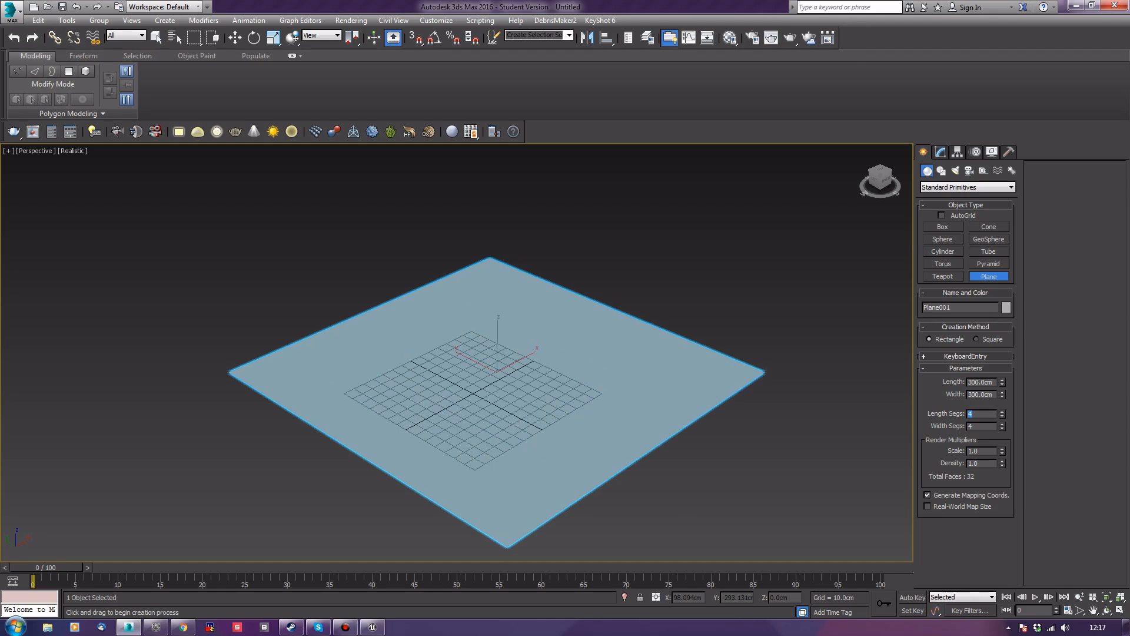
Change the display unit scale from metric to Generic Units
middle_click_drag(762, 335, 756, 323)
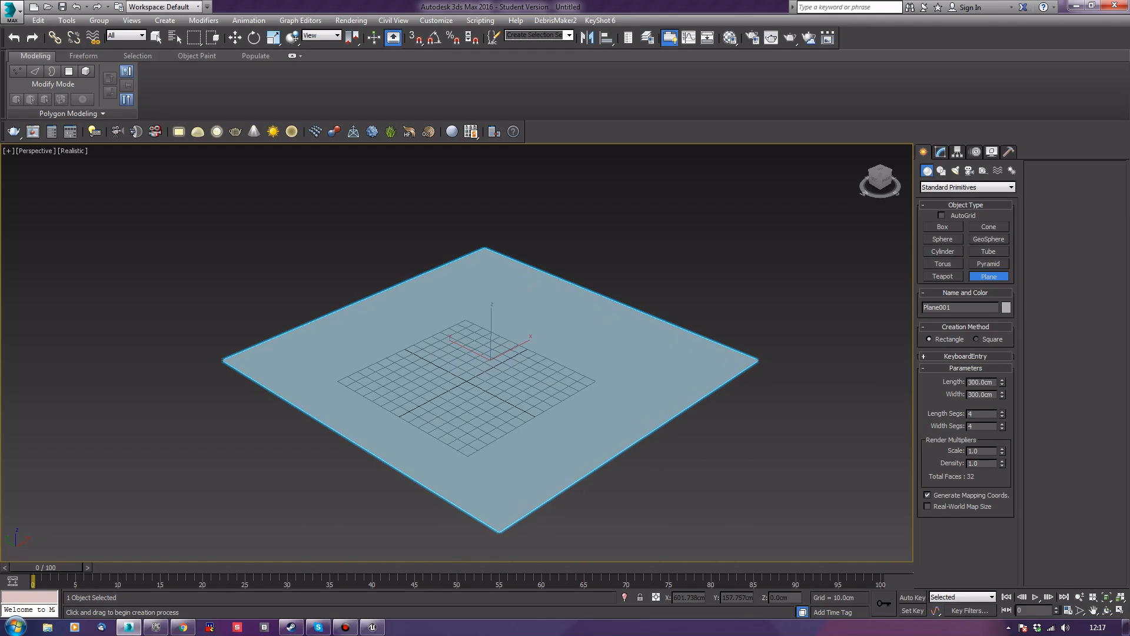
middle_click_drag(561, 291, 545, 287)
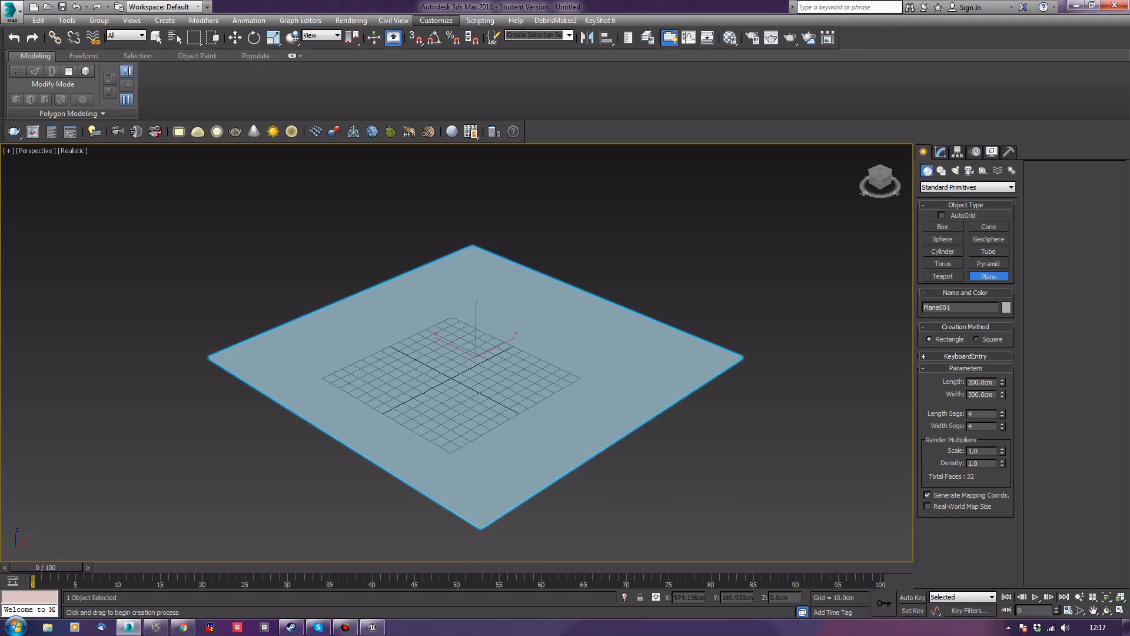
left_click(437, 20)
left_click(453, 175)
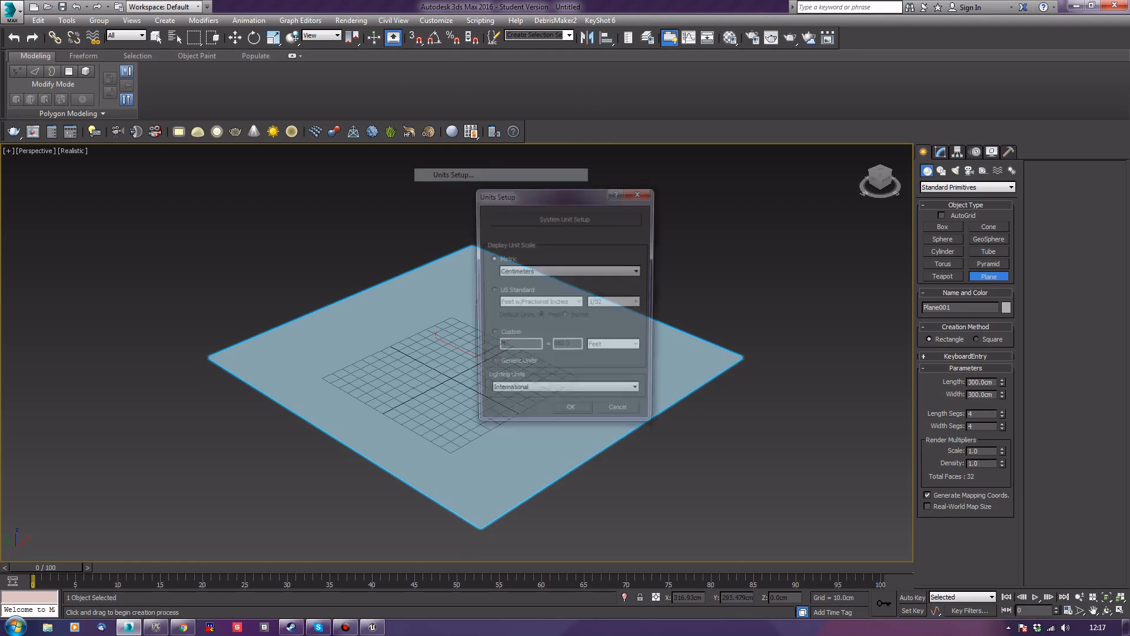
left_click(491, 365)
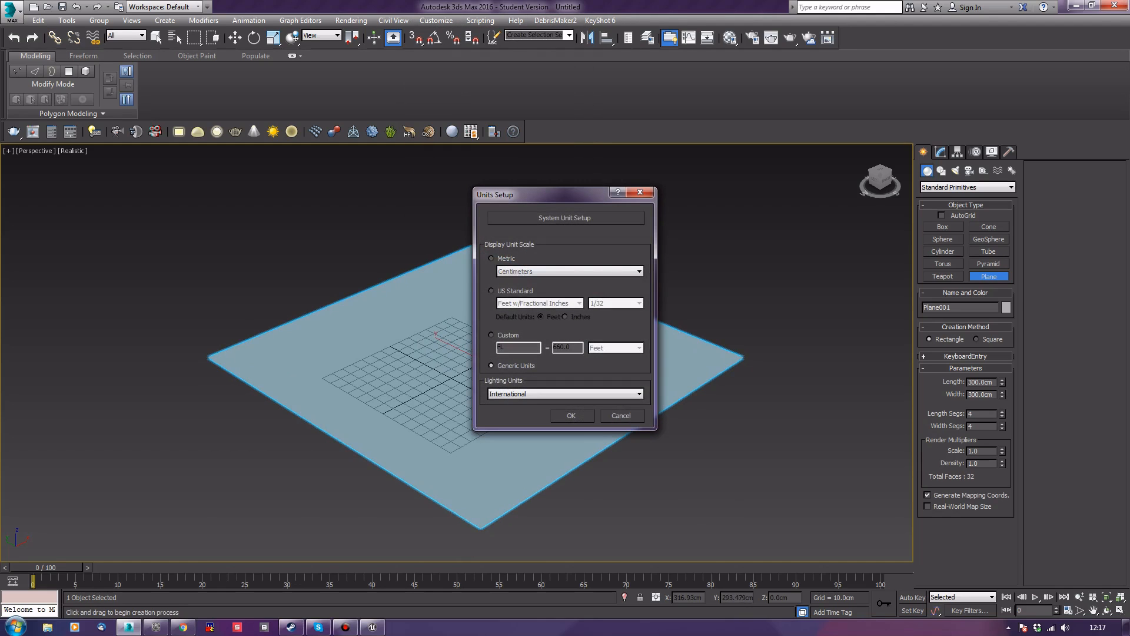
left_click(571, 416)
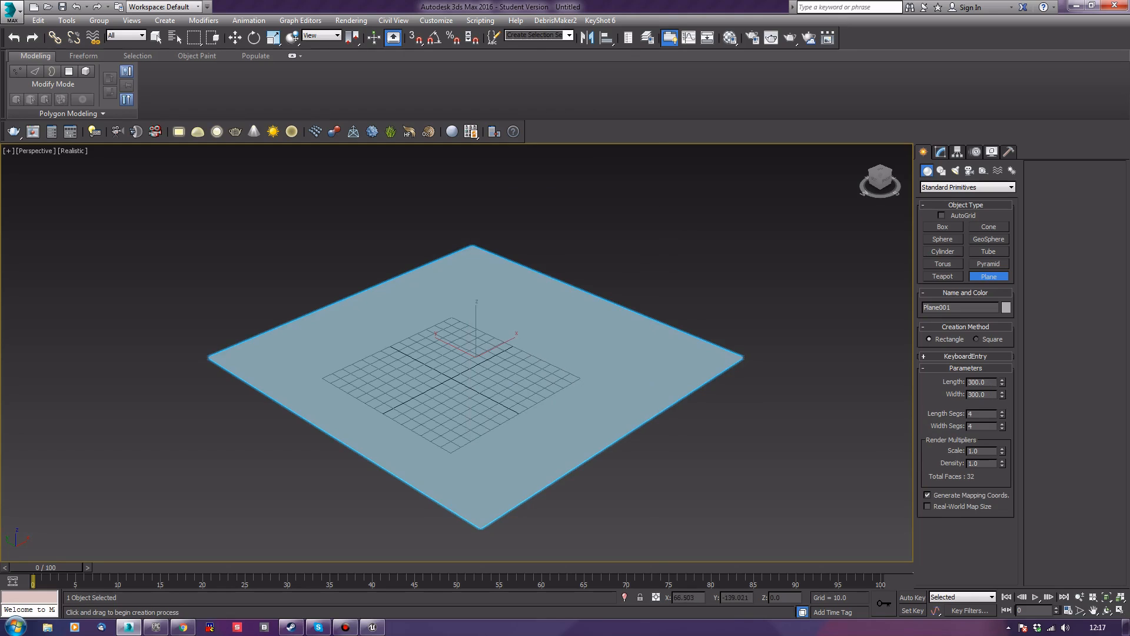
Move the plane to the world origin by setting its X, Y and Z position to 0
key("w")
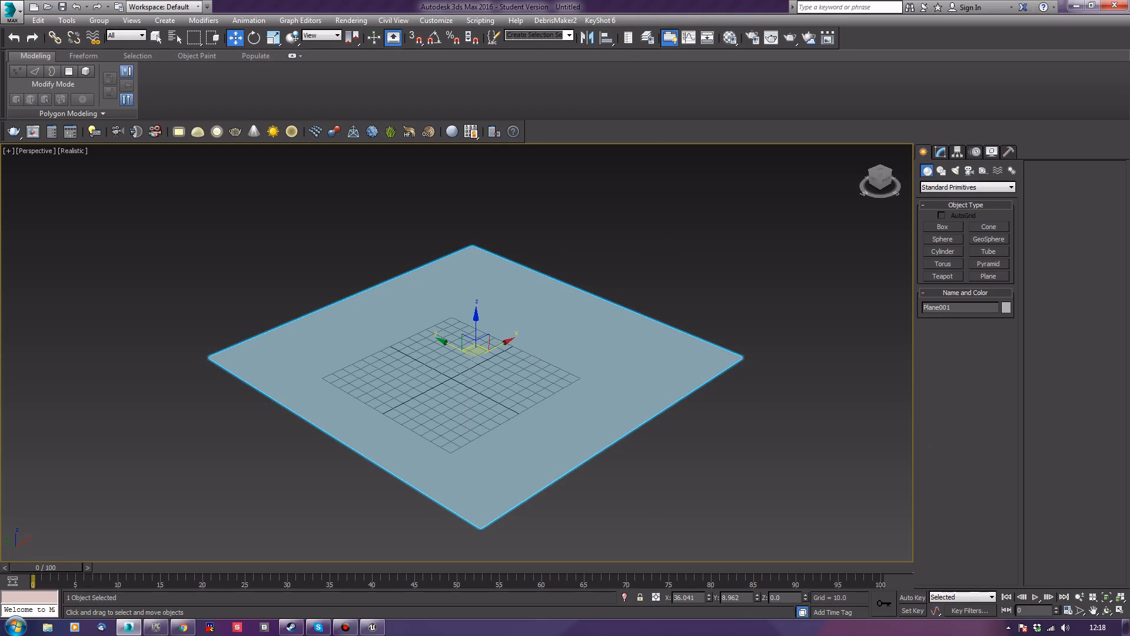
double_click(684, 597)
type("0")
key("Tab")
type("0")
key("Tab")
type("0")
key("Tab")
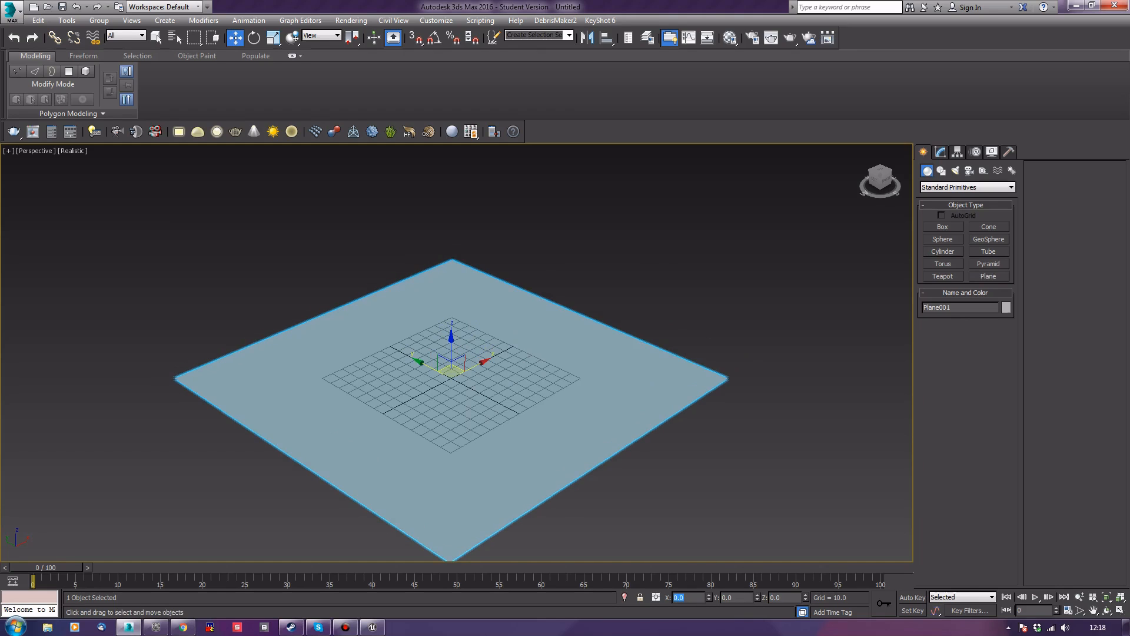
Frame the plane with edged faces shown and hide the grid in the Perspective viewport
key("z")
key("F4")
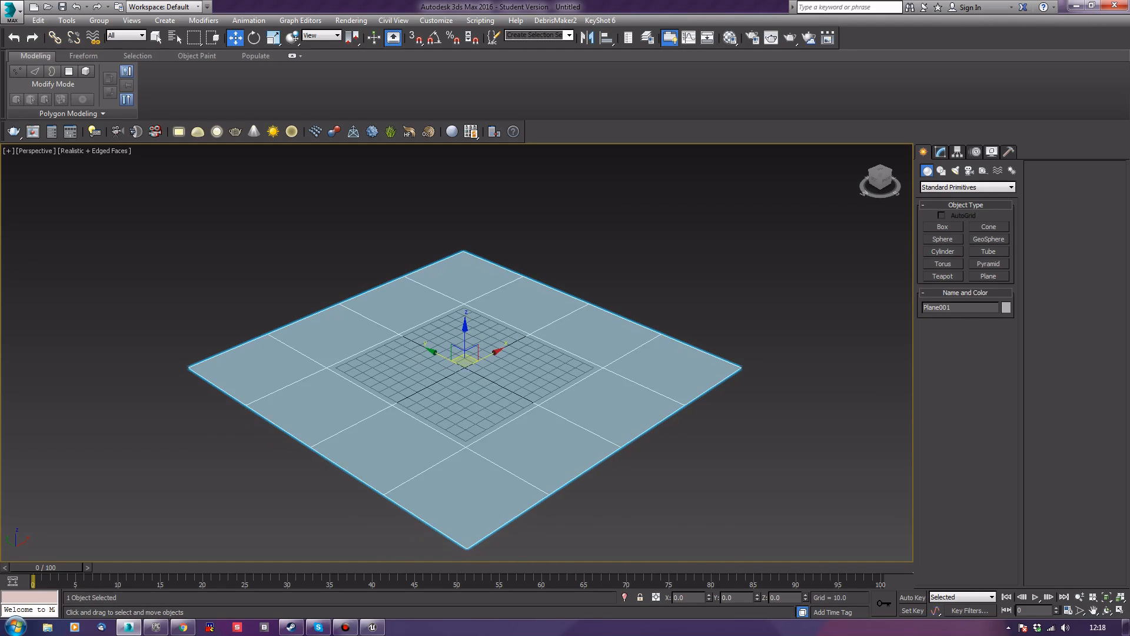
key("g")
right_click(442, 400)
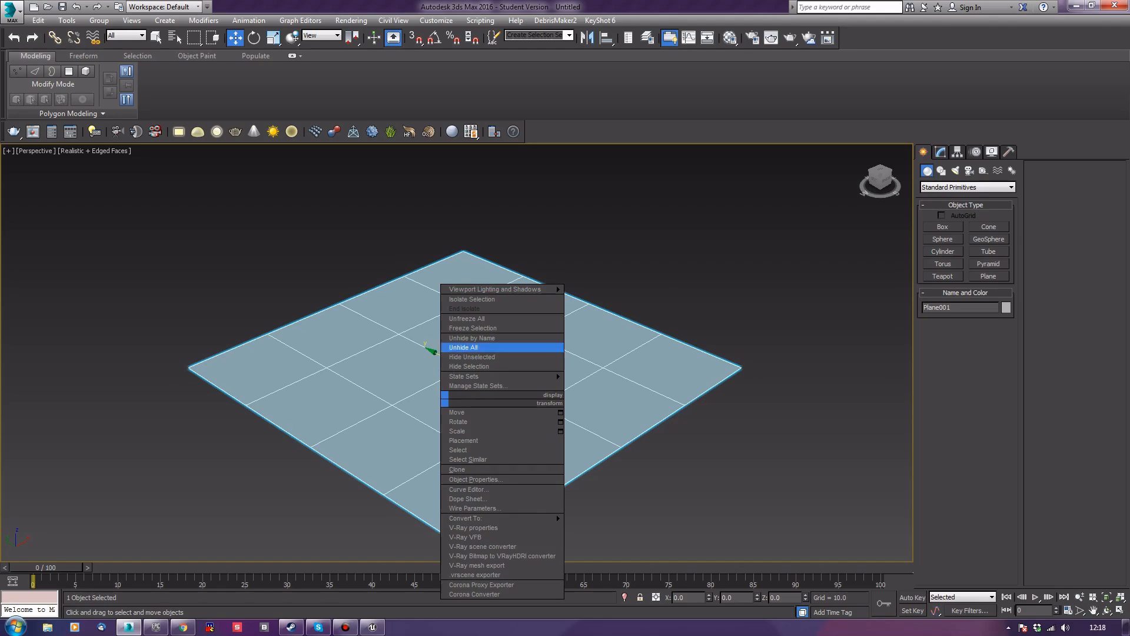
left_click(465, 348)
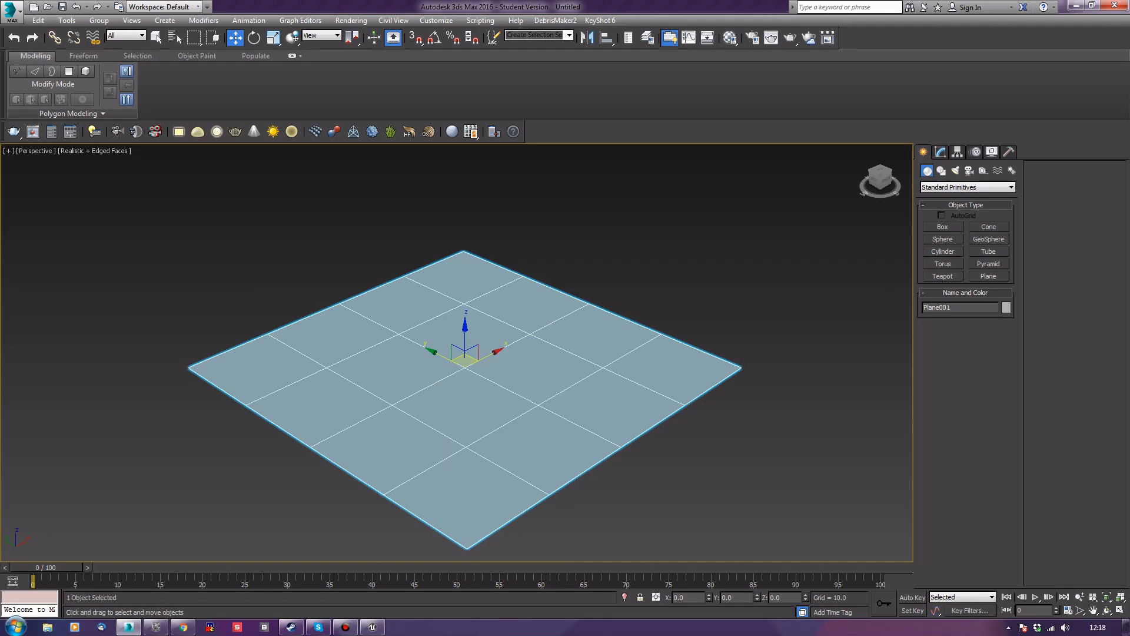
Export only the selected plane as an FBX file named floor_300x300 into the megascans_1 folder, keeping the current export settings
left_click(11, 10)
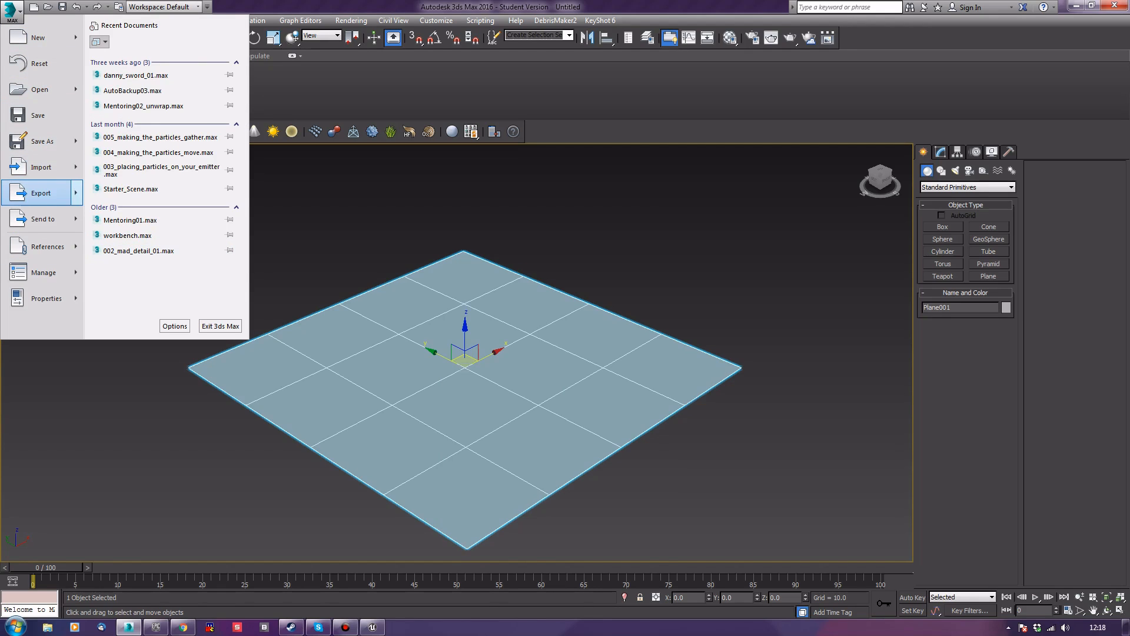
mouse_move(41, 194)
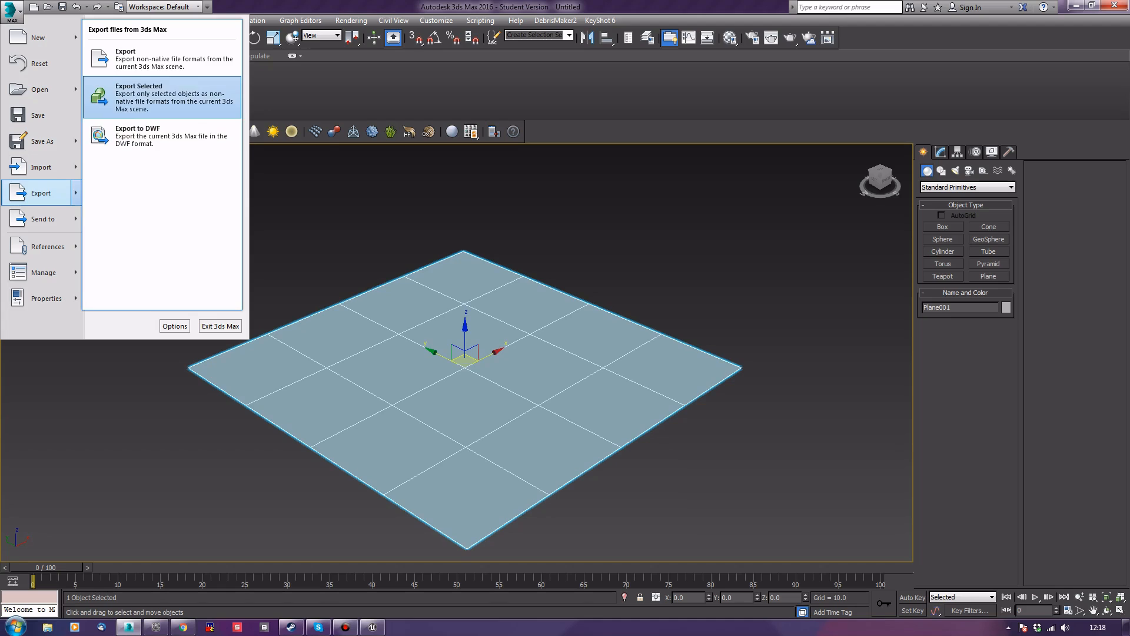
left_click(162, 97)
left_click_drag(500, 159, 577, 154)
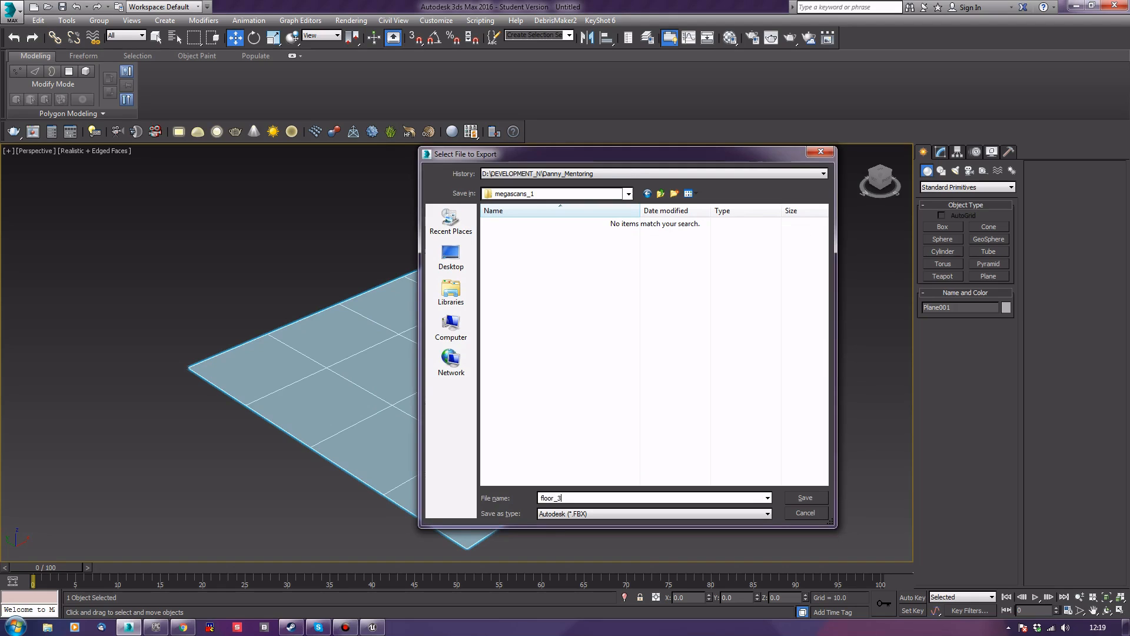
type("00x300")
key("Return")
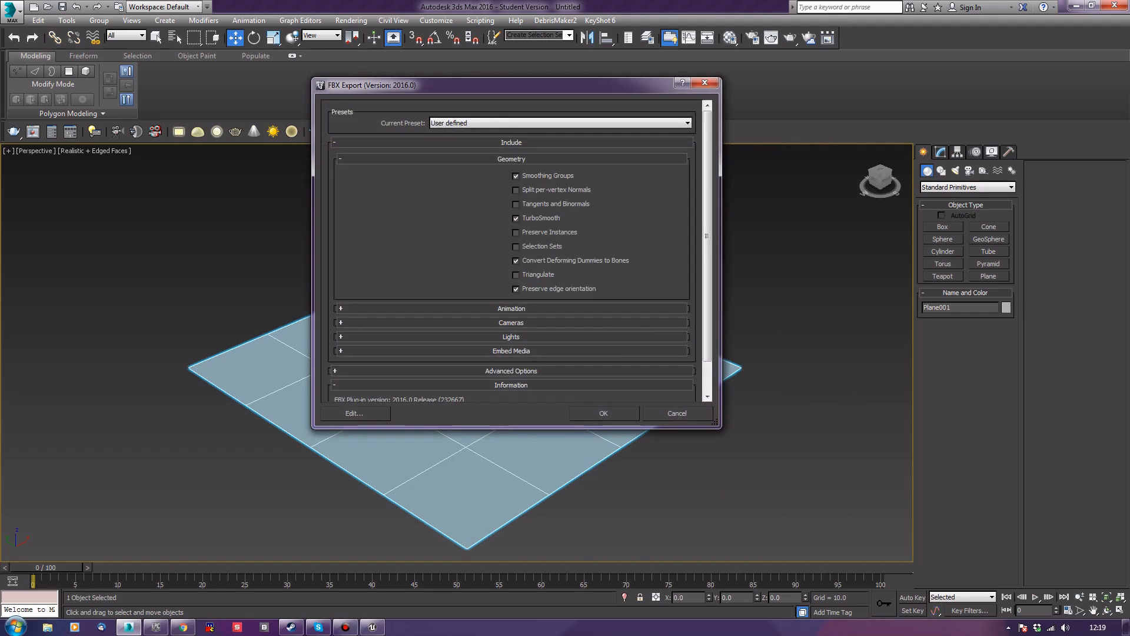
key("Return")
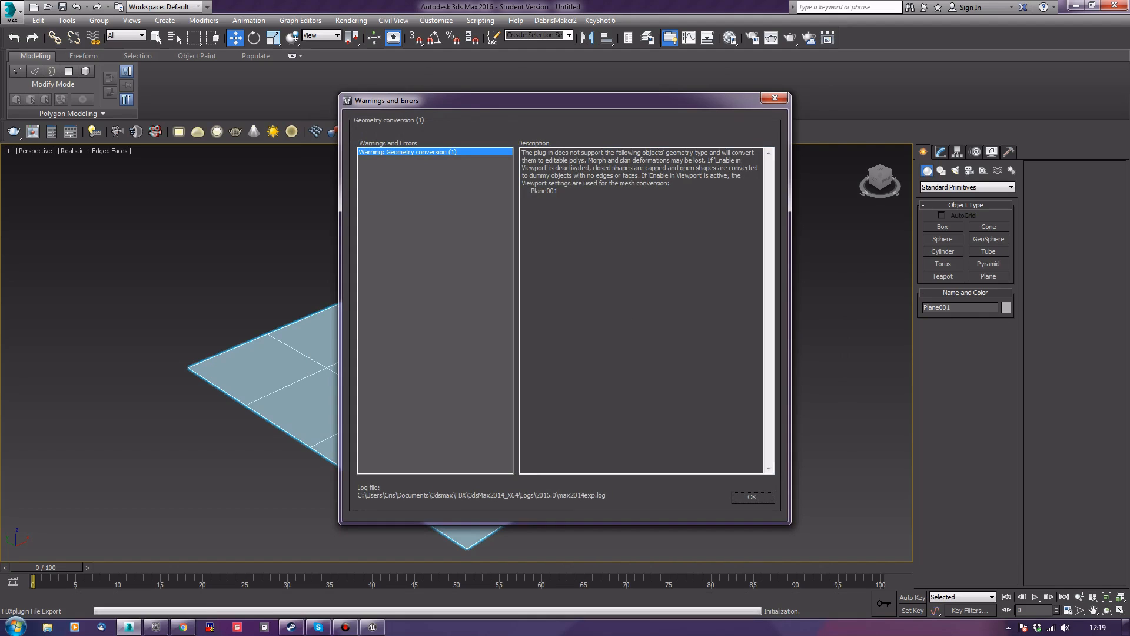
key("Return")
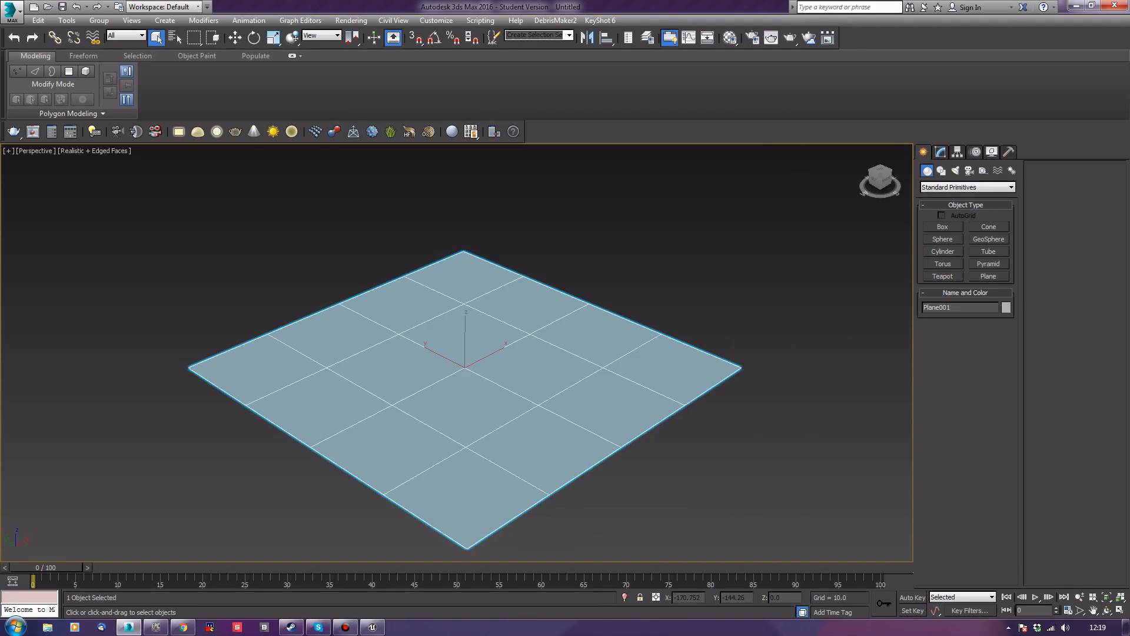
Switch to Unreal Editor and delete the walkway's LeftArm and Bump static meshes
left_click(372, 627)
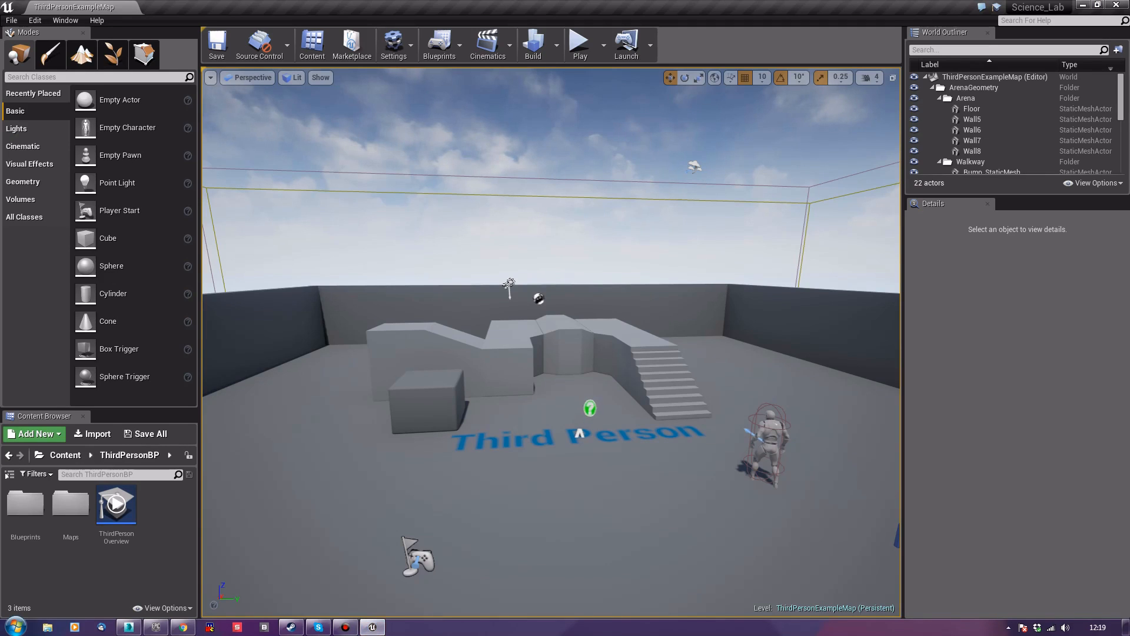
left_click(547, 477)
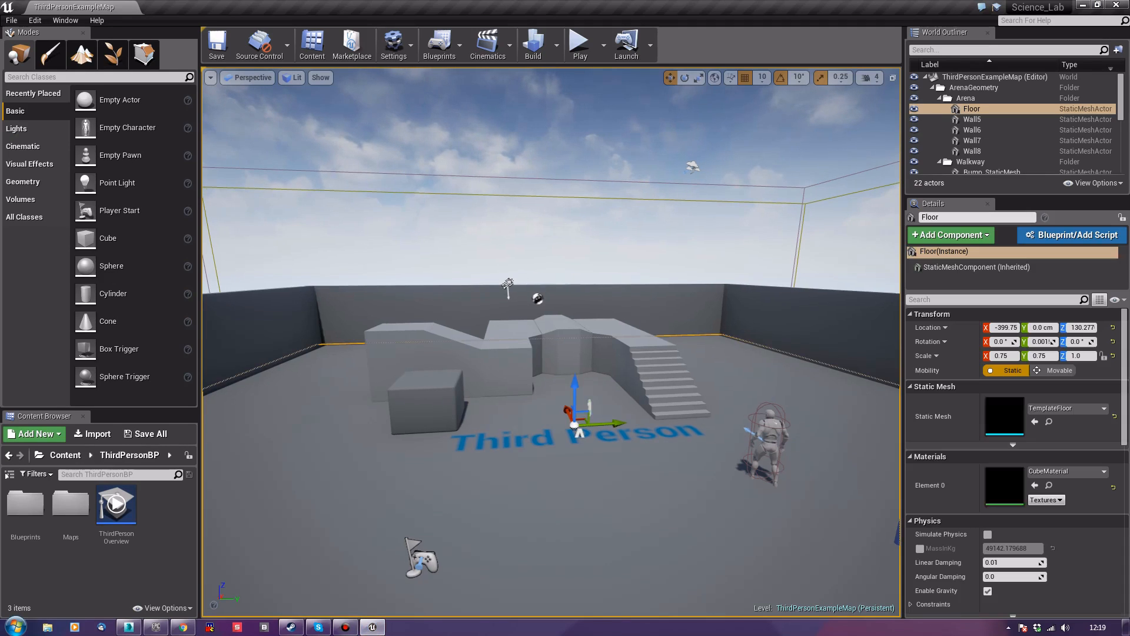
left_click_drag(548, 477, 615, 501, "alt")
scroll(551, 342, "down", 4)
right_click_drag(551, 413, 595, 412, "alt")
left_click(429, 342)
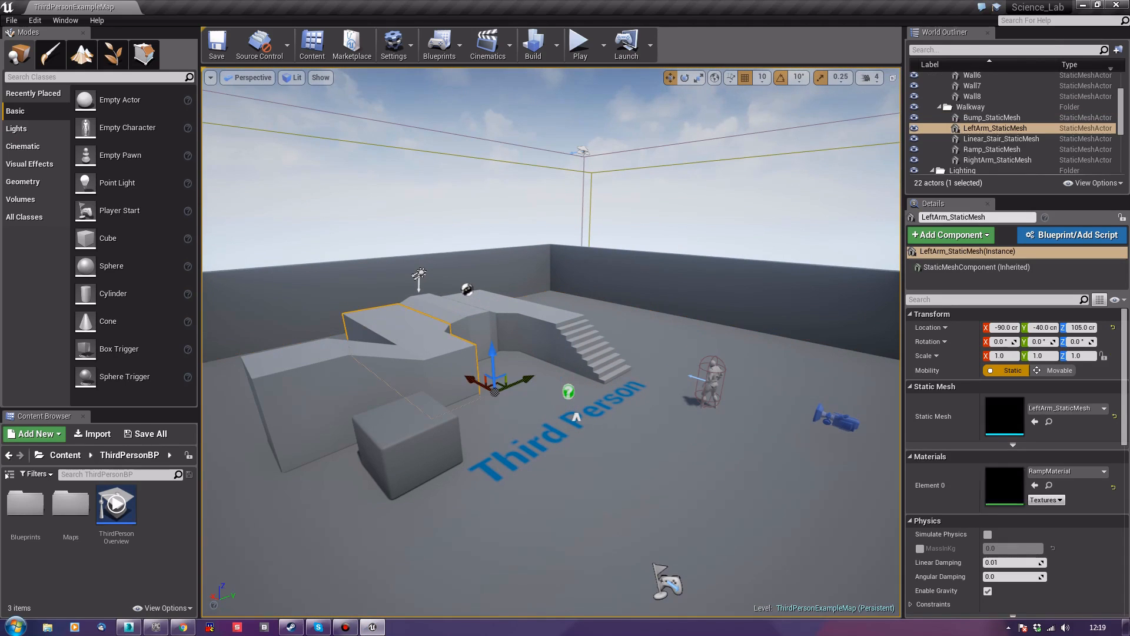
key("Delete")
left_click(439, 333)
key("Delete")
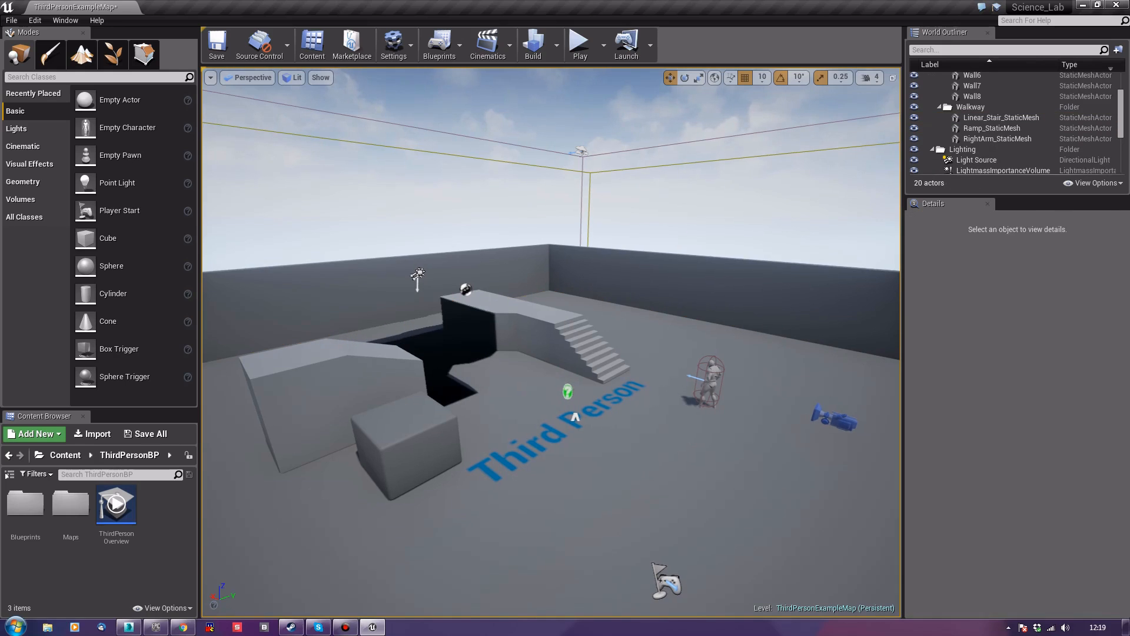
Delete the remaining walkway pieces (right arm, stairs and ramp) and the cube from the arena floor
left_click(513, 321)
key("Delete")
left_click(589, 348)
key("Delete")
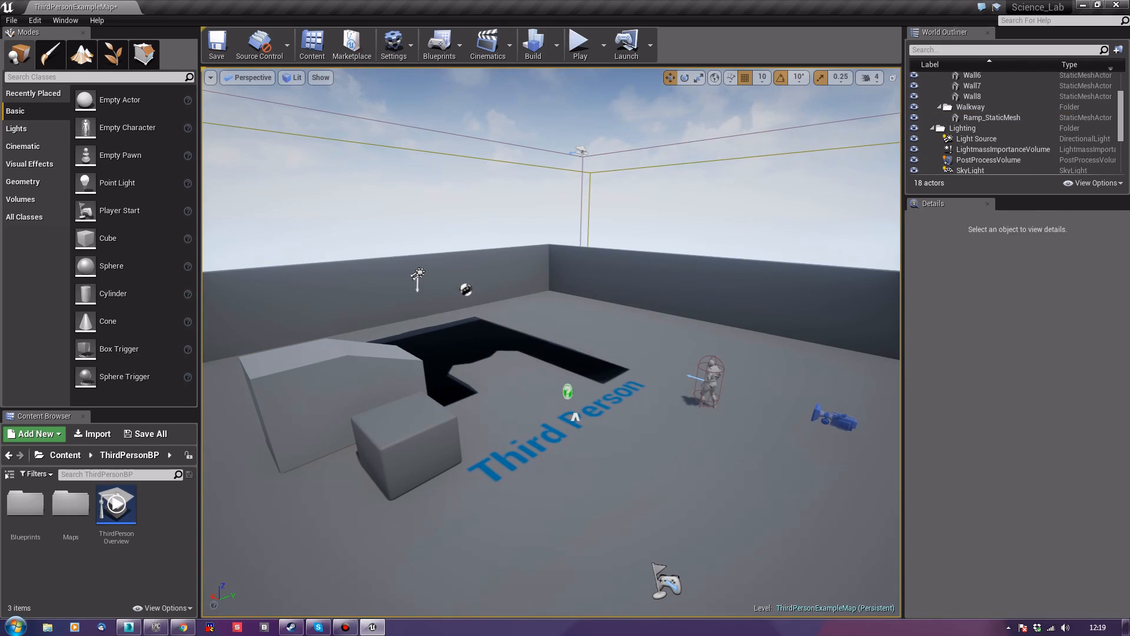
left_click(406, 453)
key("Delete")
key("Delete")
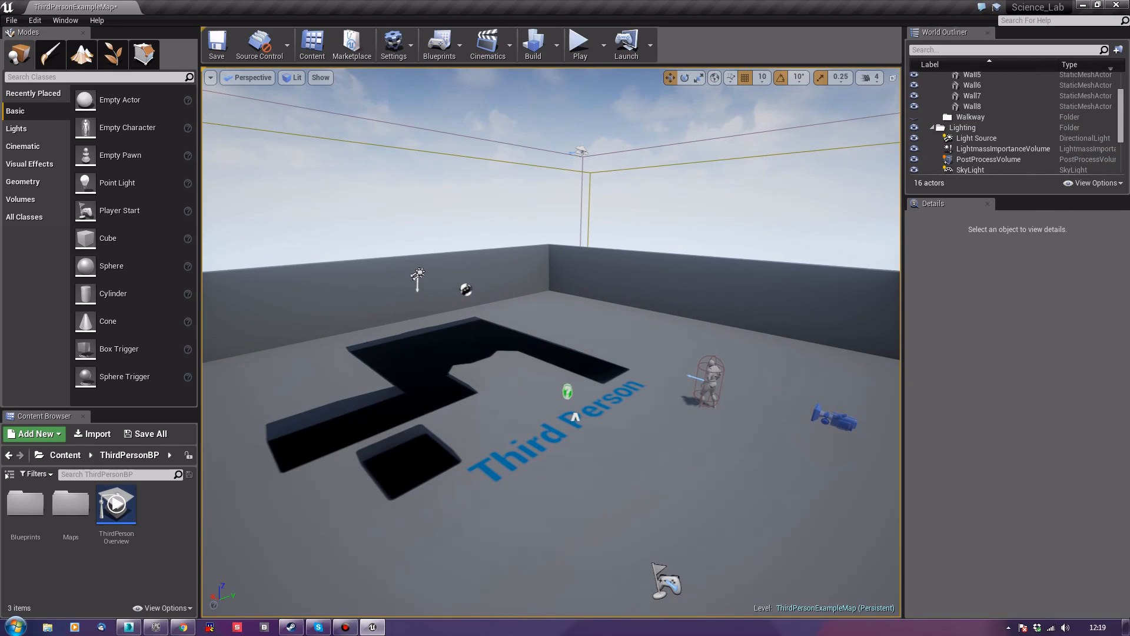
Delete the Third Person floor text and the documentation actor from the level
left_click(575, 417)
key("Delete")
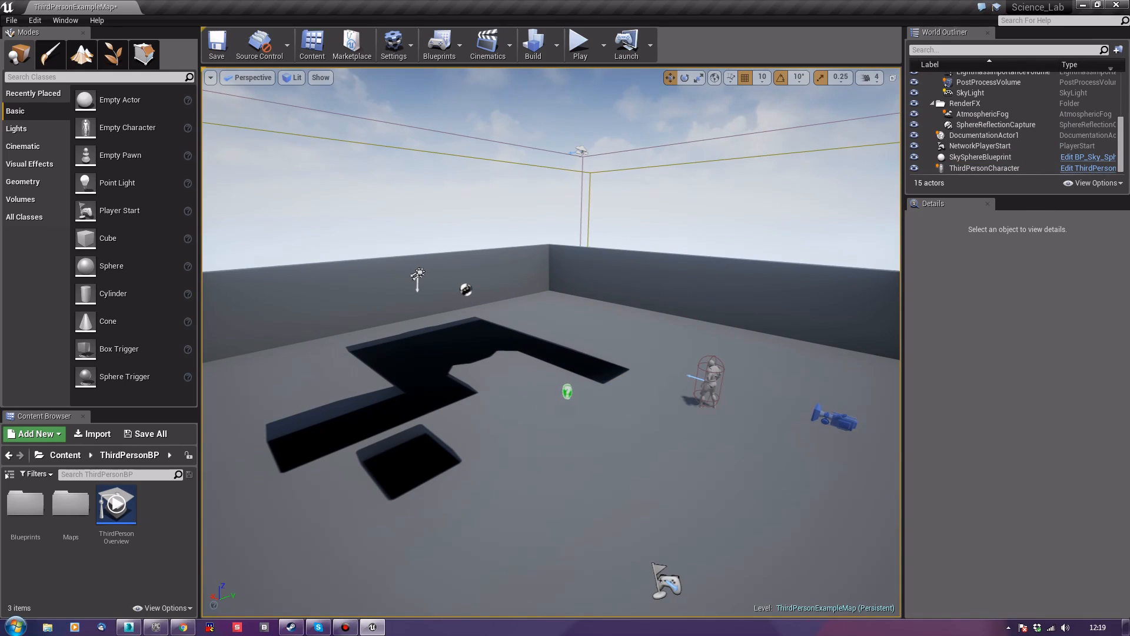
left_click(567, 392)
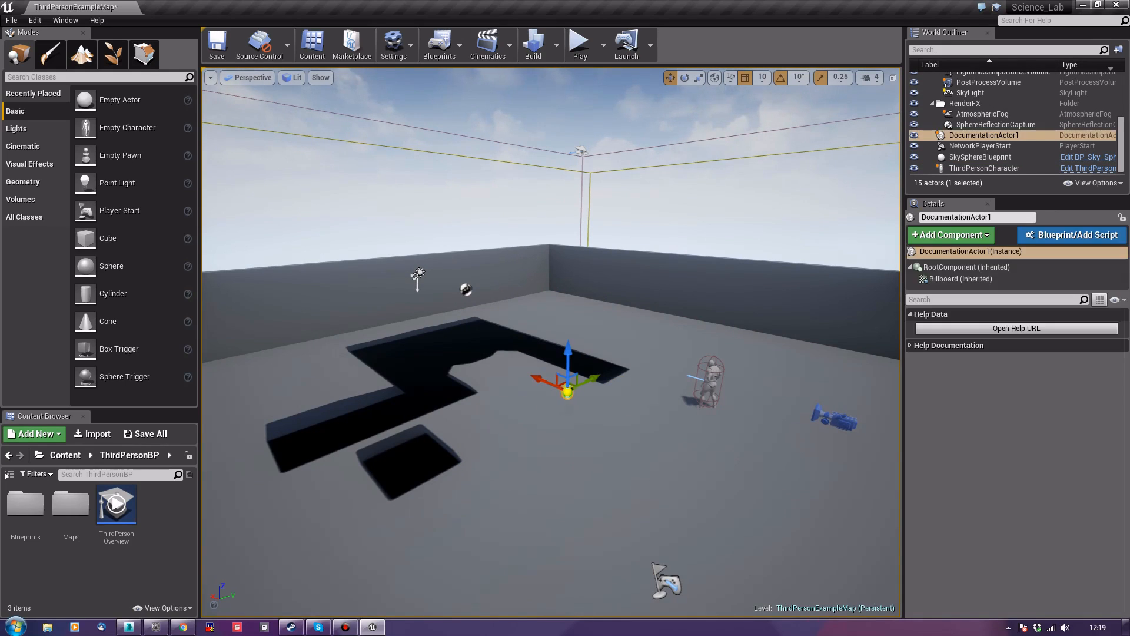
key("Delete")
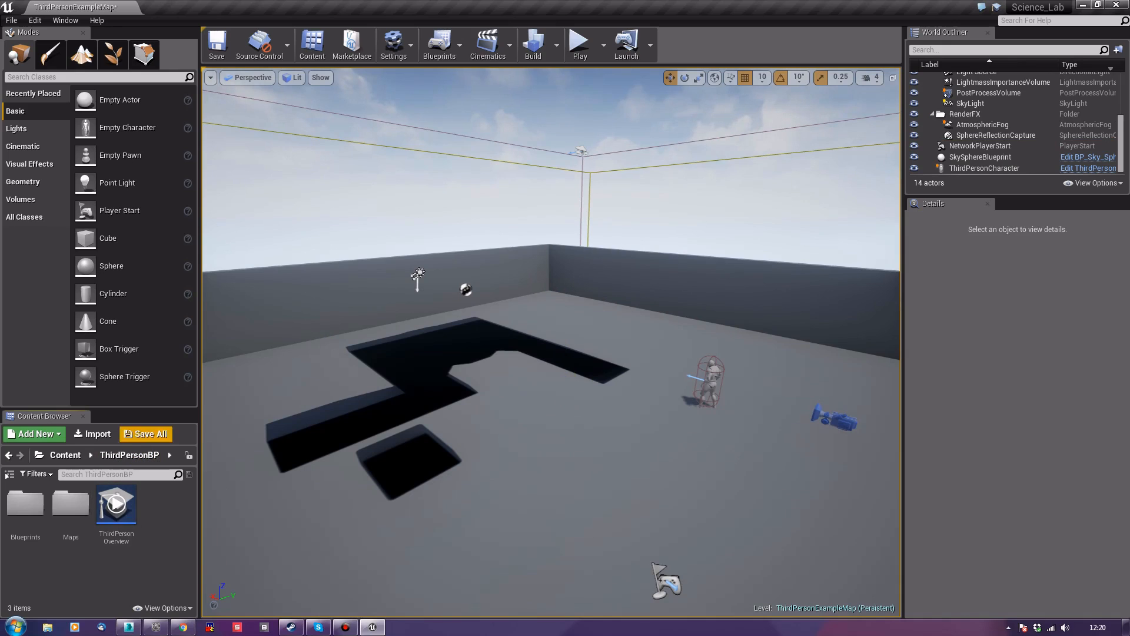
Dock the Content Browser beneath the level viewport
left_click_drag(139, 409, 139, 352)
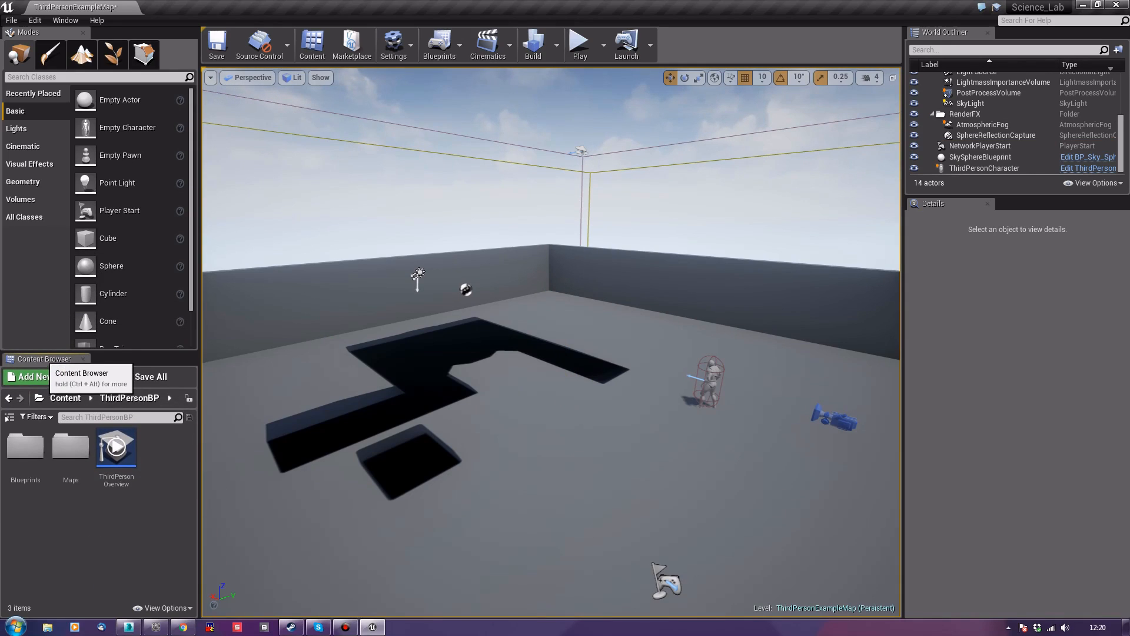
left_click_drag(44, 359, 242, 421)
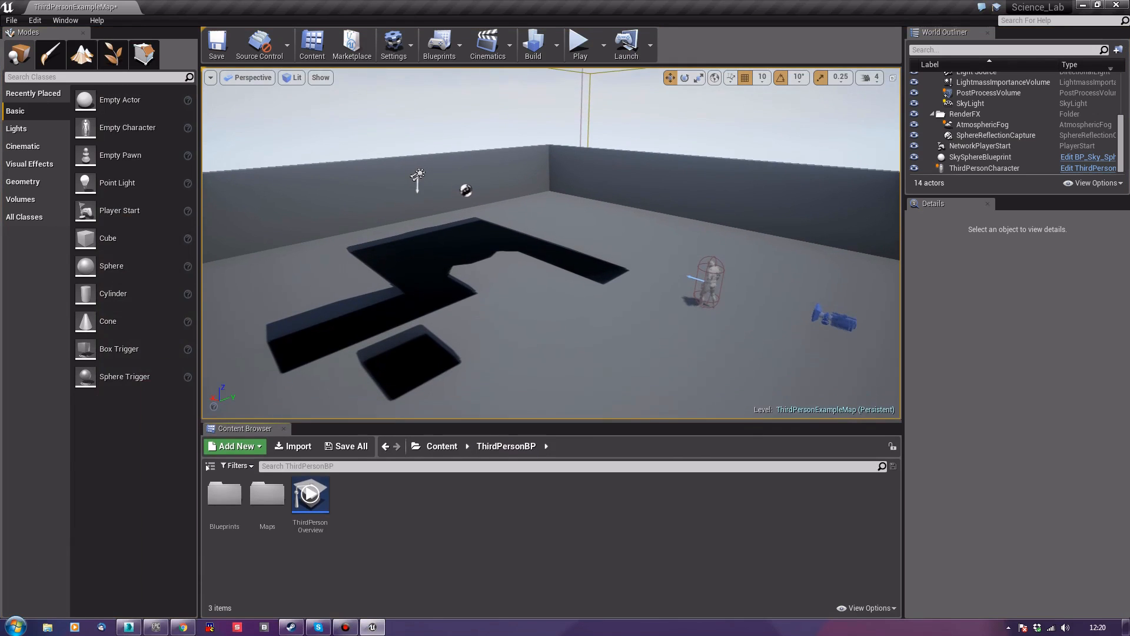
Create a folder named Megascans_1 in the root Content folder and build the level
right_click(356, 514)
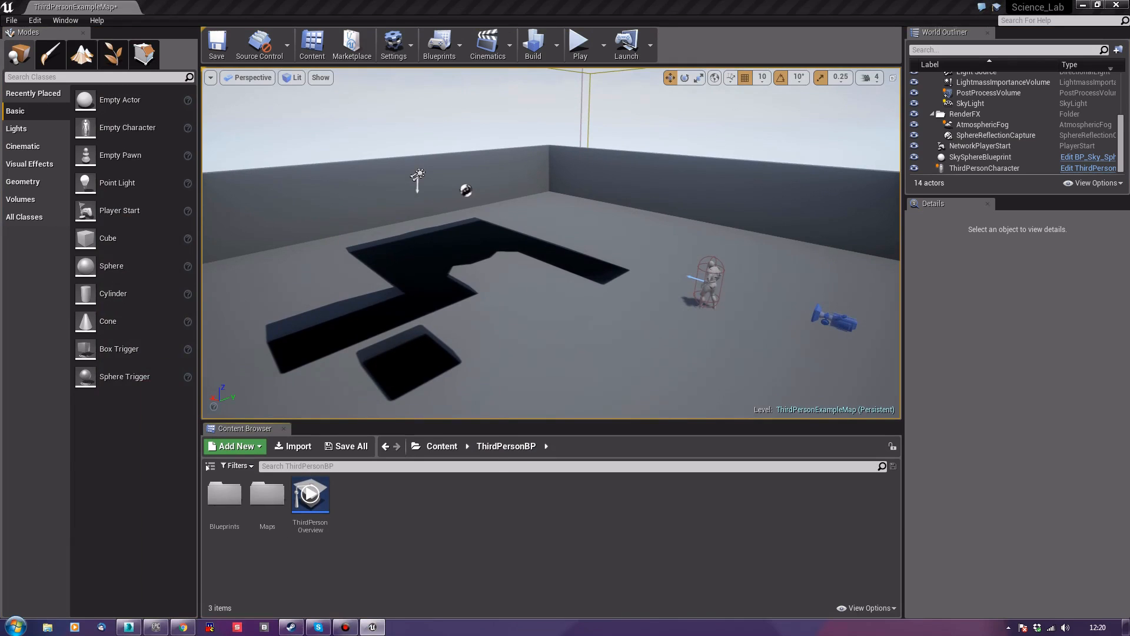
left_click(352, 525)
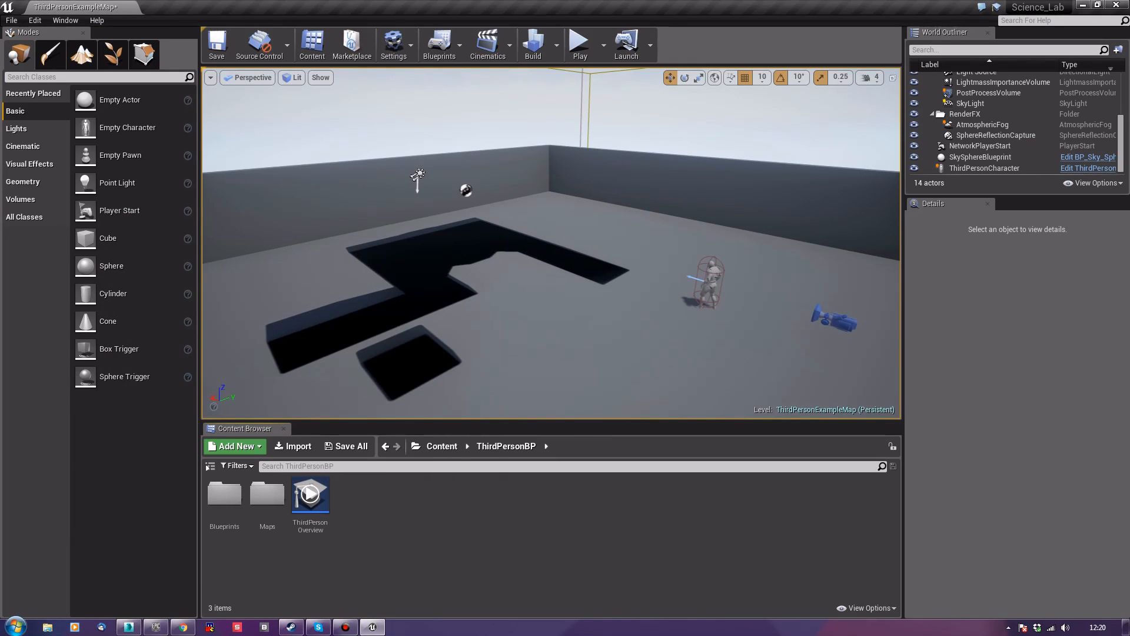
left_click(442, 446)
right_click(404, 512)
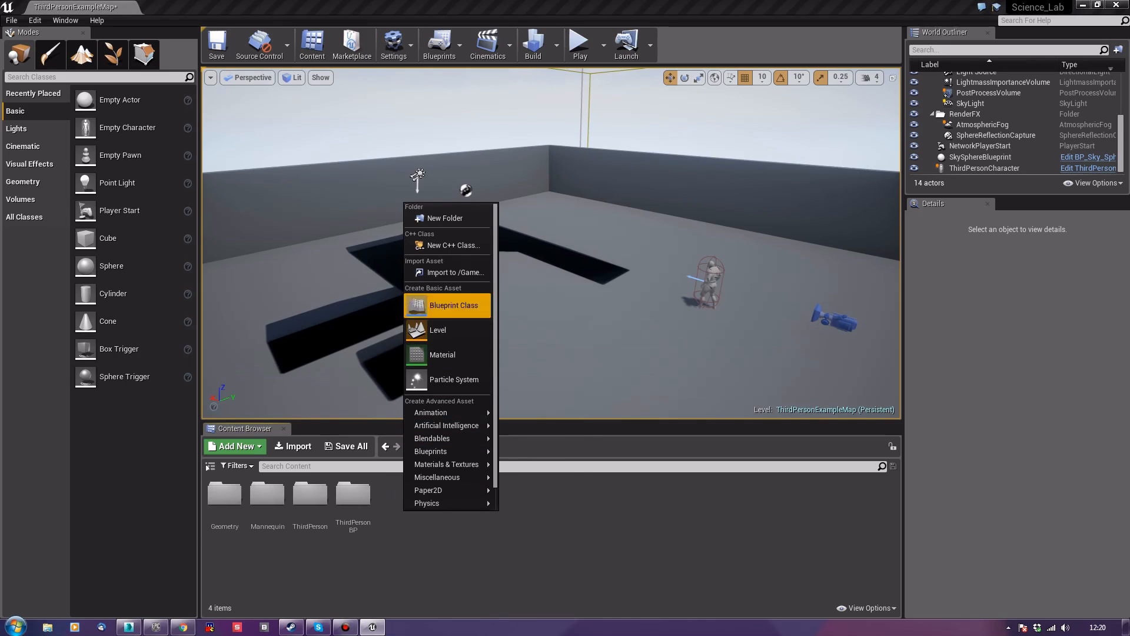
left_click(445, 217)
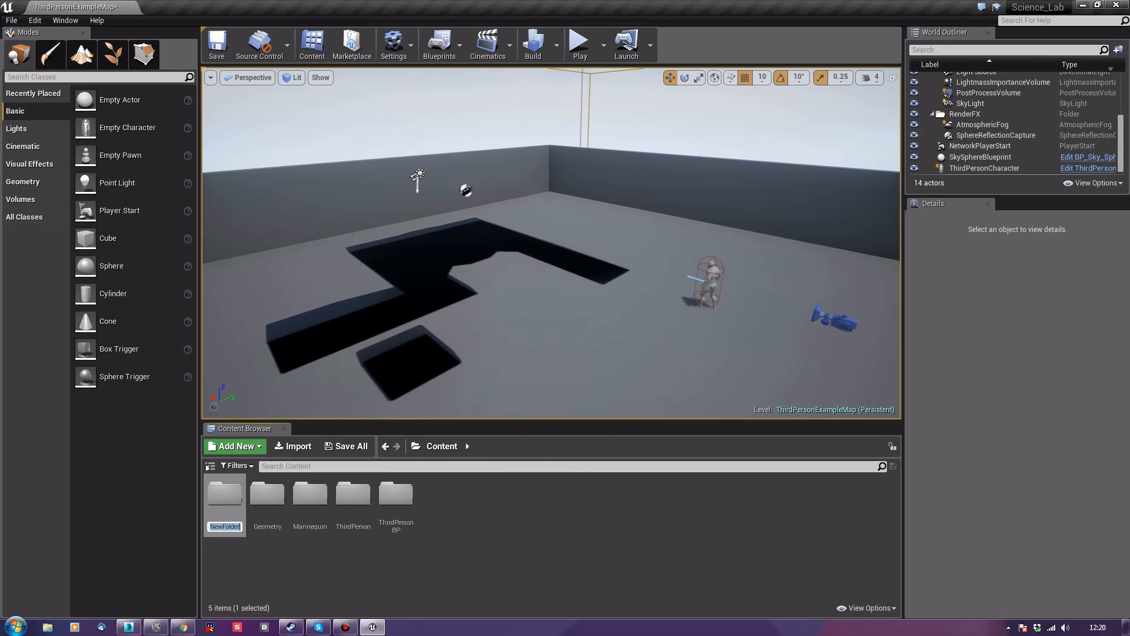
type("Megascans_1")
key("Return")
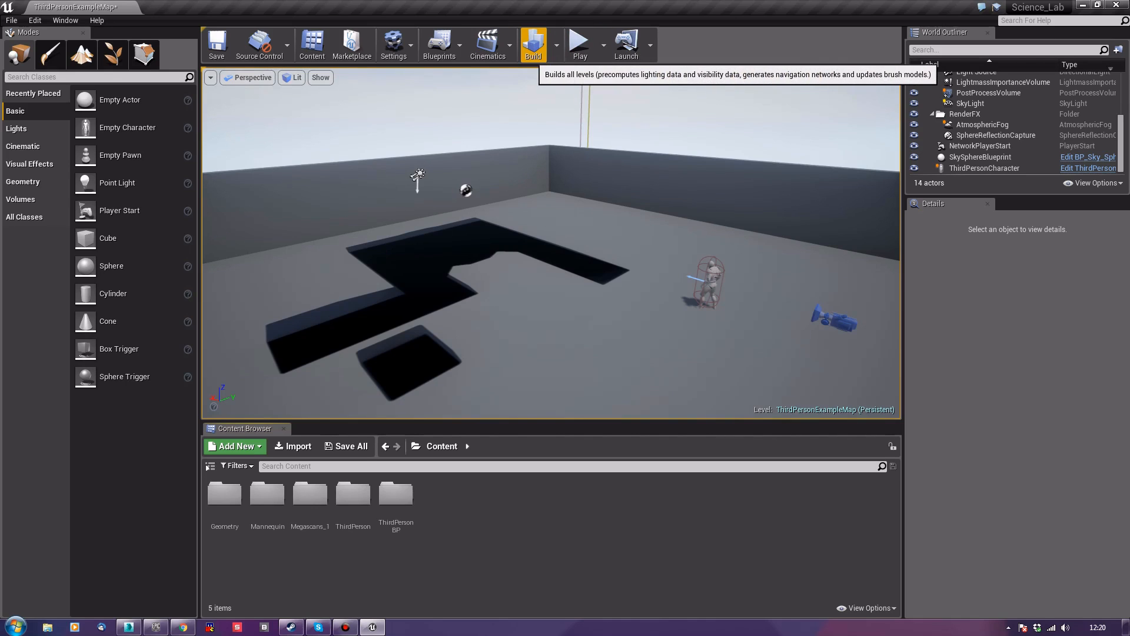
left_click(533, 47)
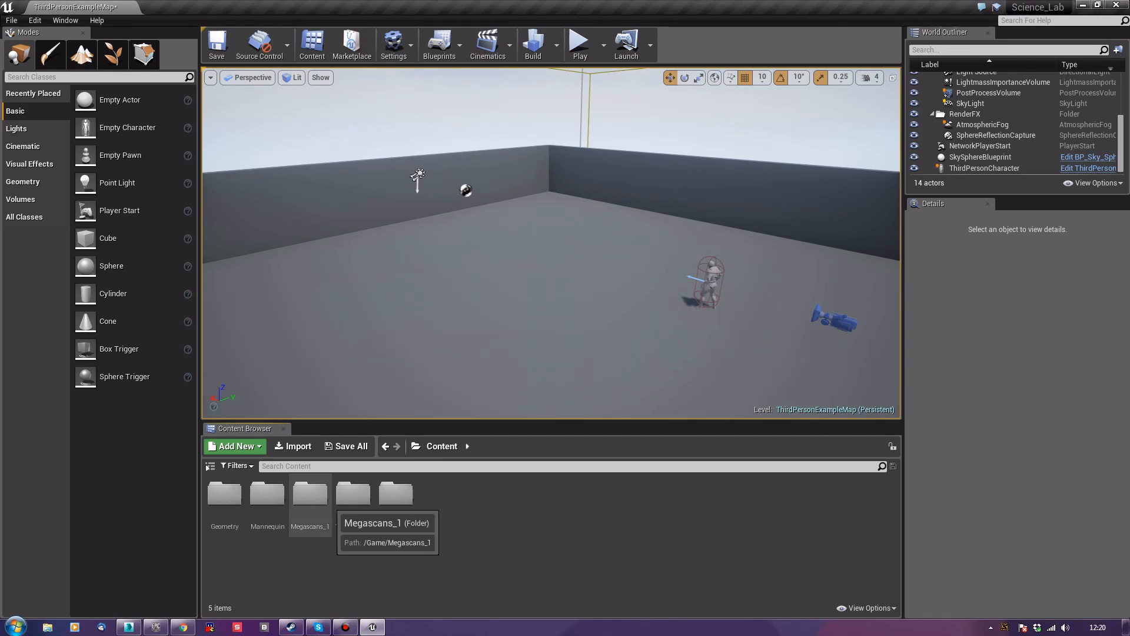
Import the floor_300x300 mesh into the Megascans_1 content folder with the default FBX options and save everything
double_click(311, 495)
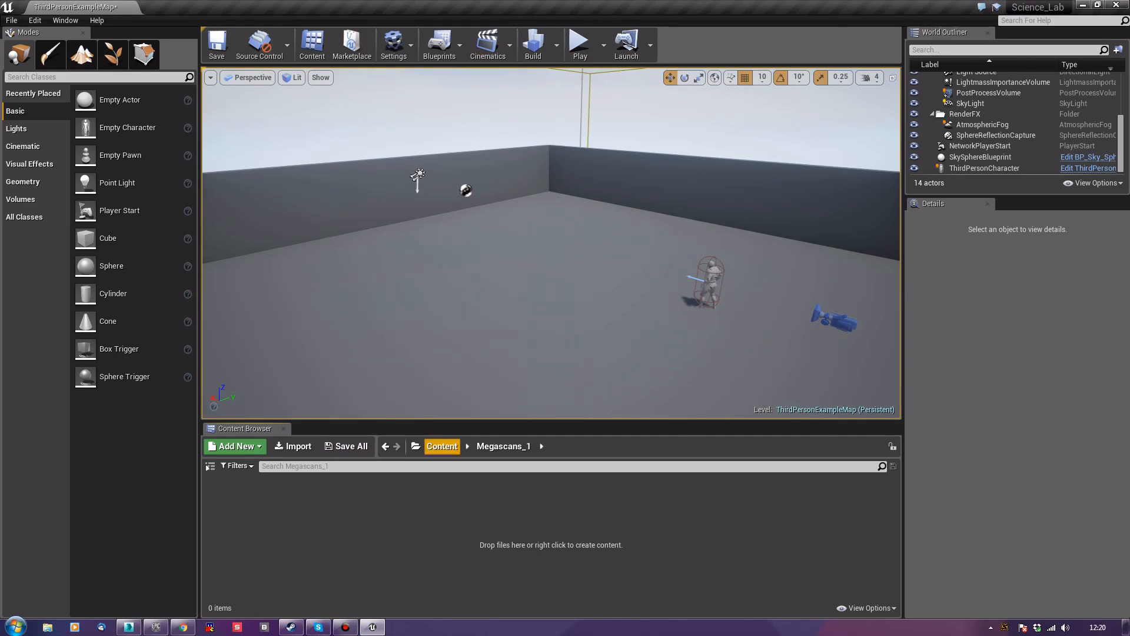
left_click(292, 446)
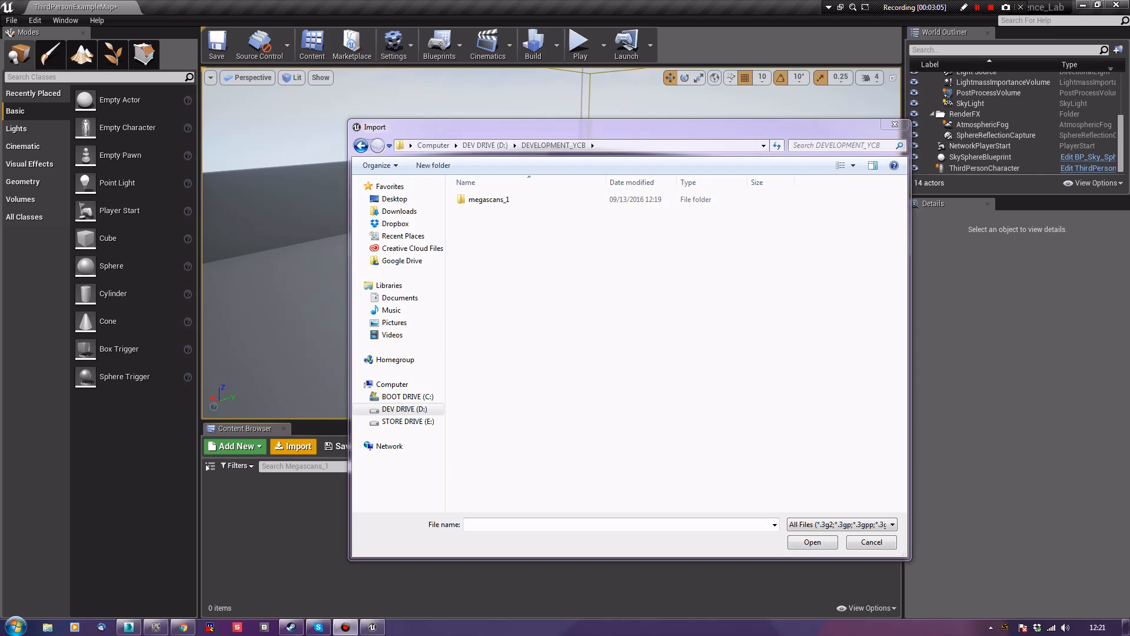
double_click(490, 199)
double_click(490, 199)
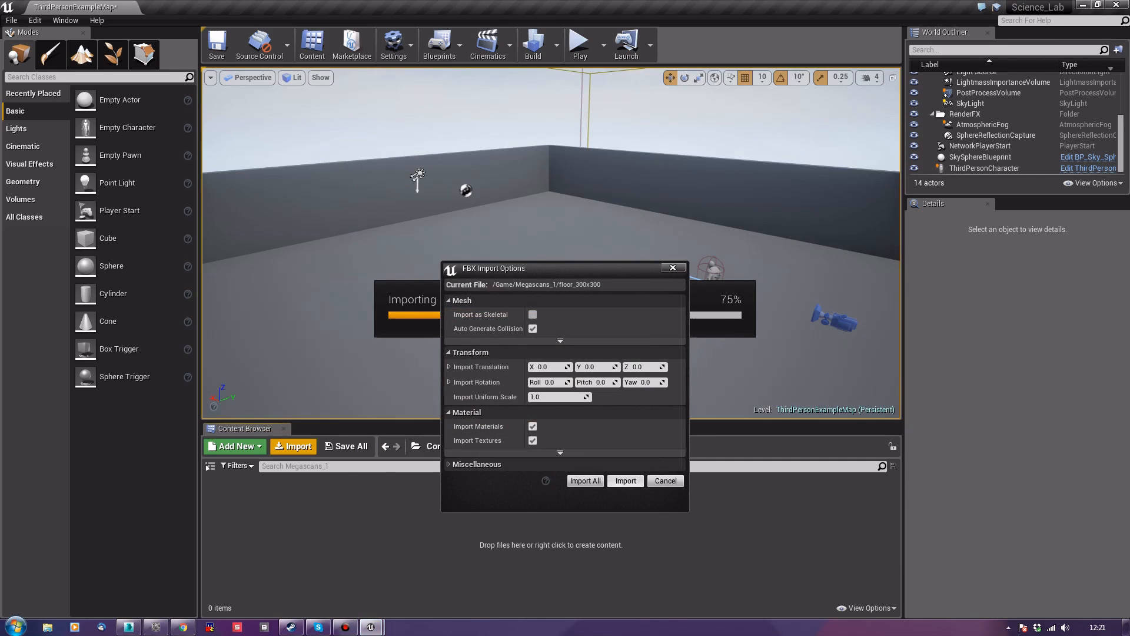
left_click(585, 481)
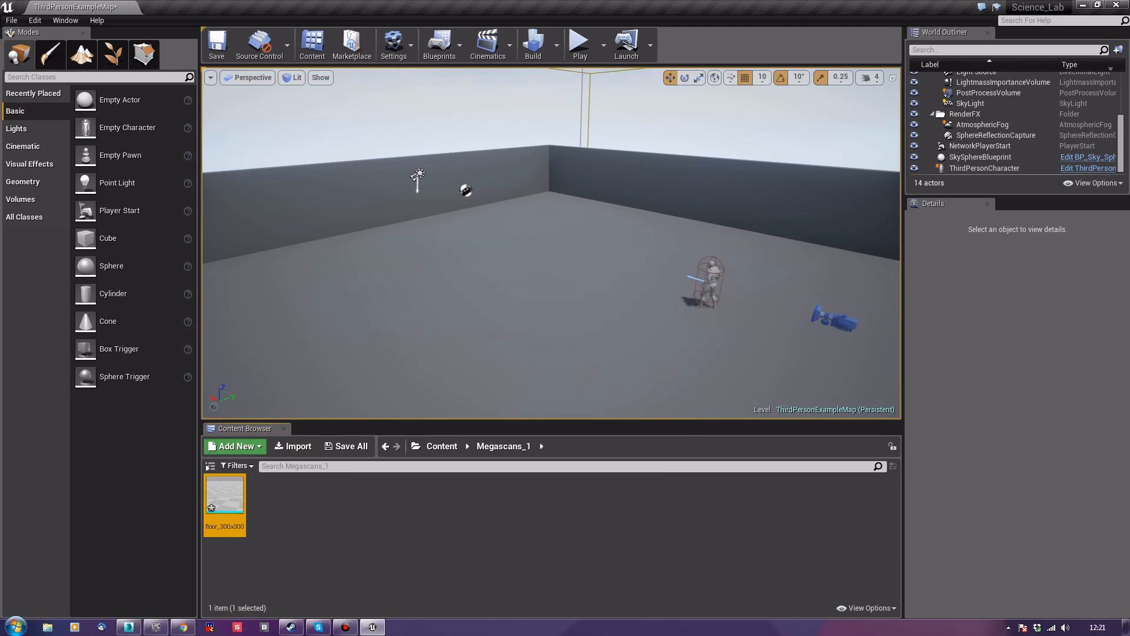
key("ctrl+shift+s")
Place the floor_300x300 mesh in the level beside the character and frame it in the viewport
left_click_drag(225, 500, 845, 257)
key("f")
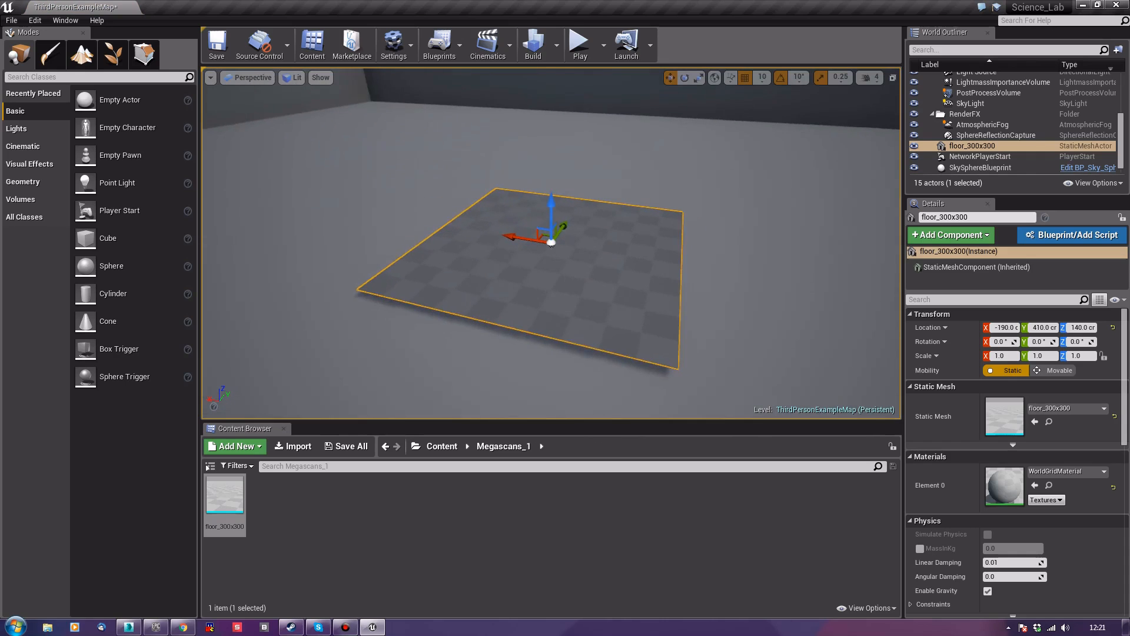
scroll(551, 243, "down", 3)
scroll(551, 243, "up", 1)
left_click_drag(551, 243, 561, 243, "alt")
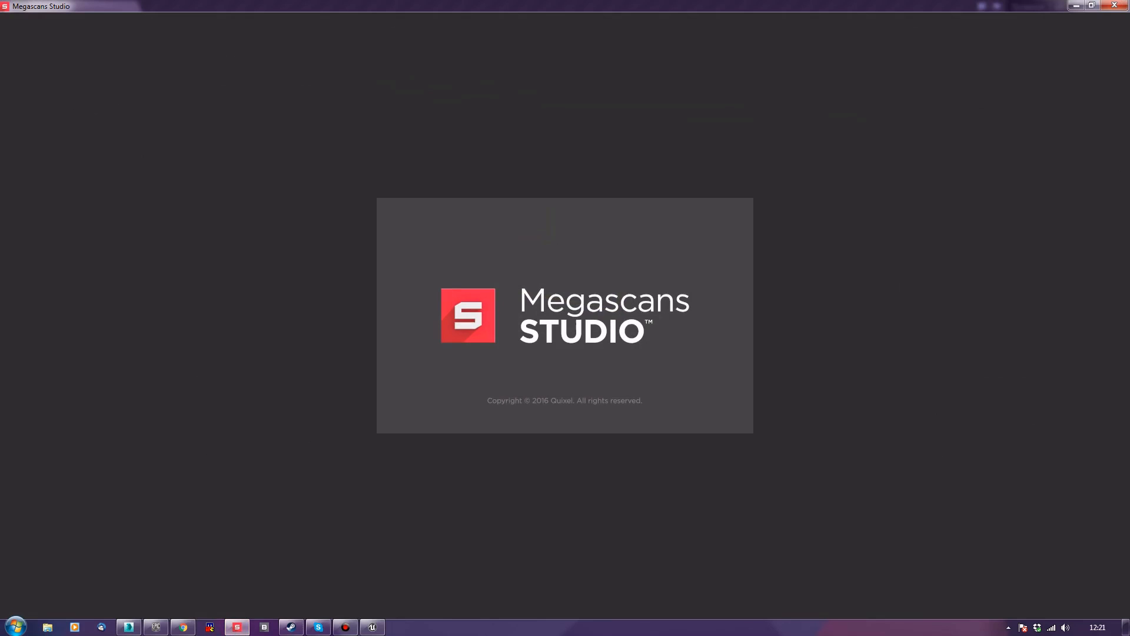
Switch to Megascans Studio and create a project named Megascans_1 with 3x3 m ground, 2048 px resolution and the Metalness workflow
left_click(184, 627)
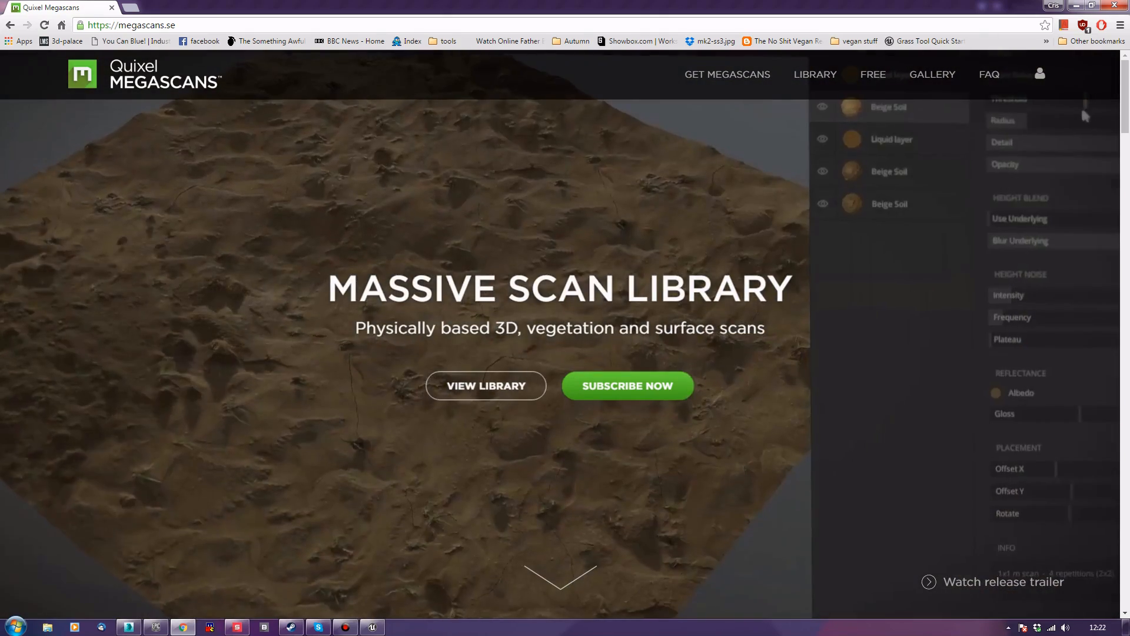
left_click(237, 627)
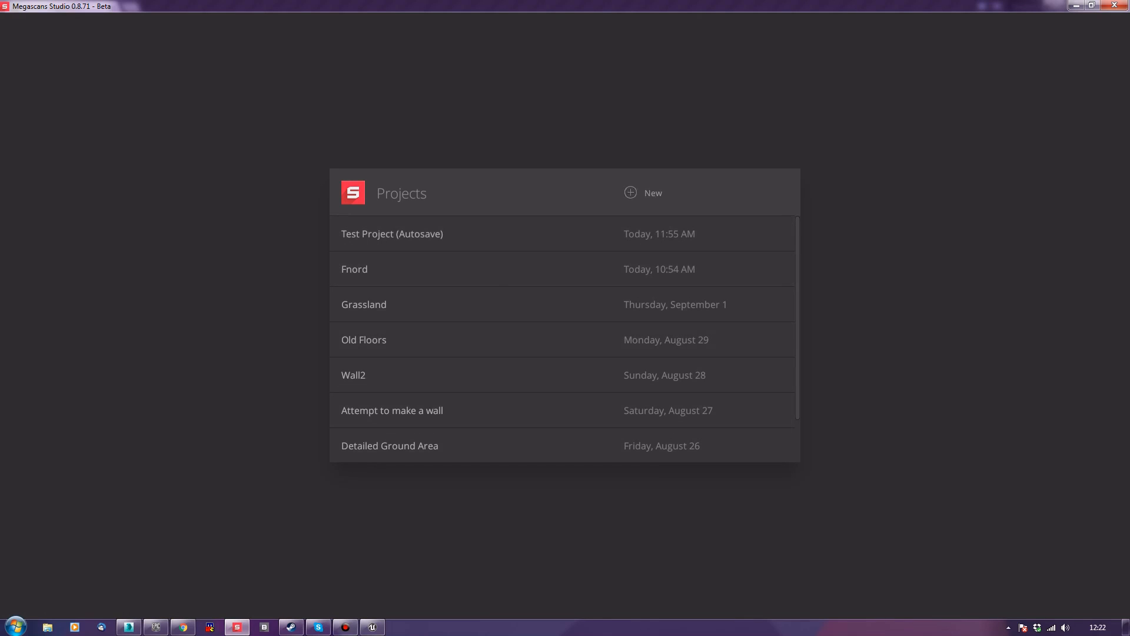
left_click(639, 193)
double_click(514, 268)
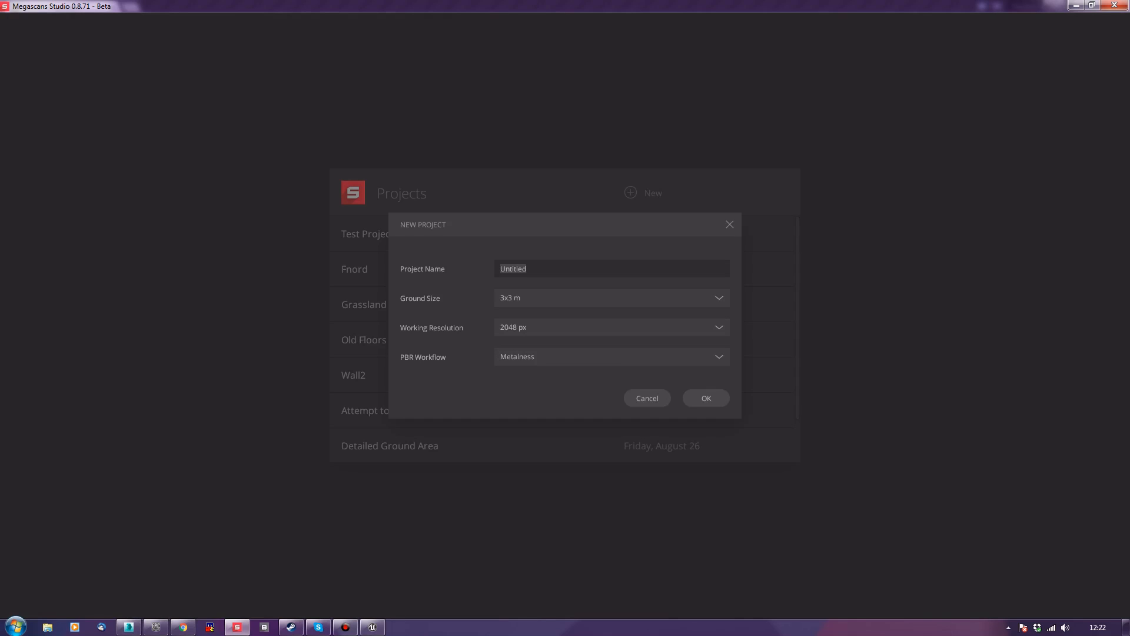
type("Megascans_1")
left_click(612, 357)
left_click(612, 392)
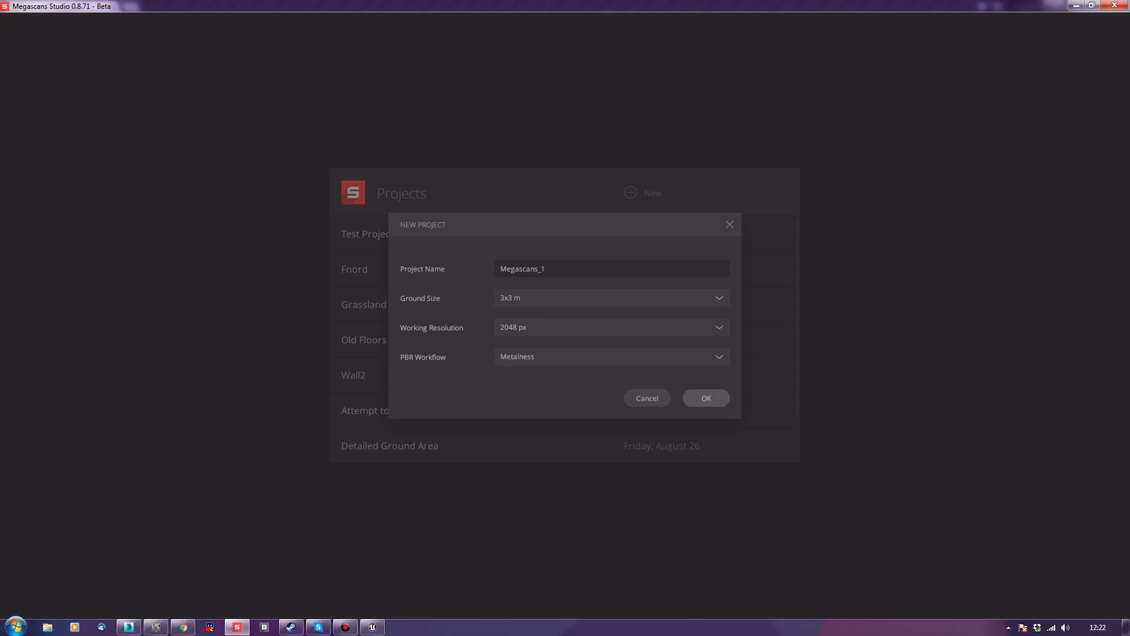
left_click(706, 398)
Add the brown Soil Clay surface from the material library as the ground's base layer
left_click_drag(374, 345, 381, 318)
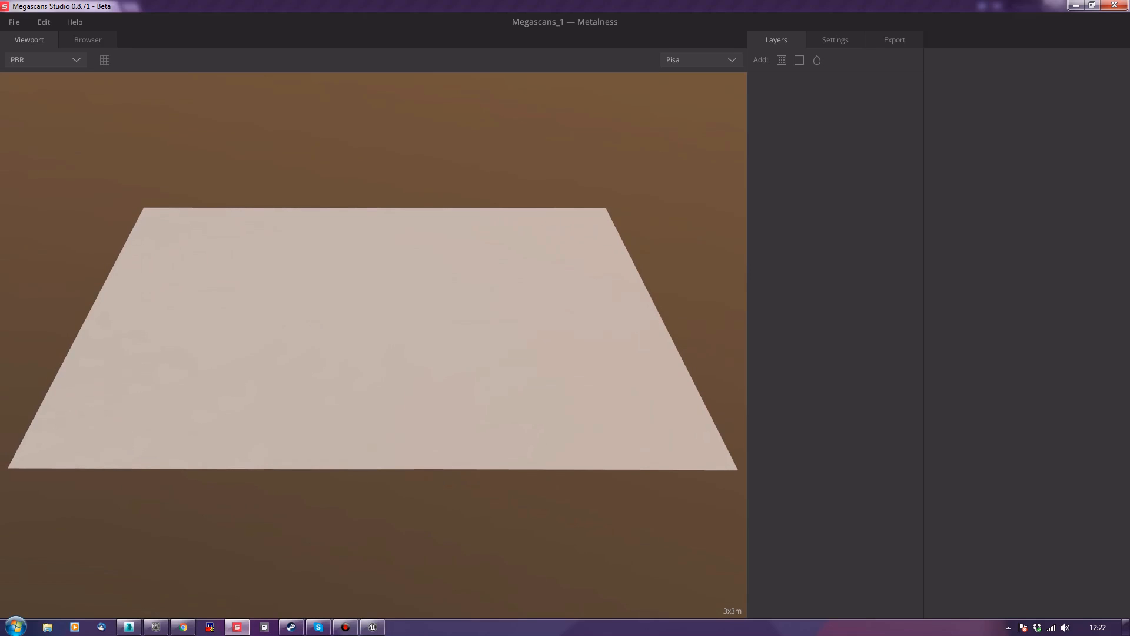
left_click_drag(447, 283, 434, 313)
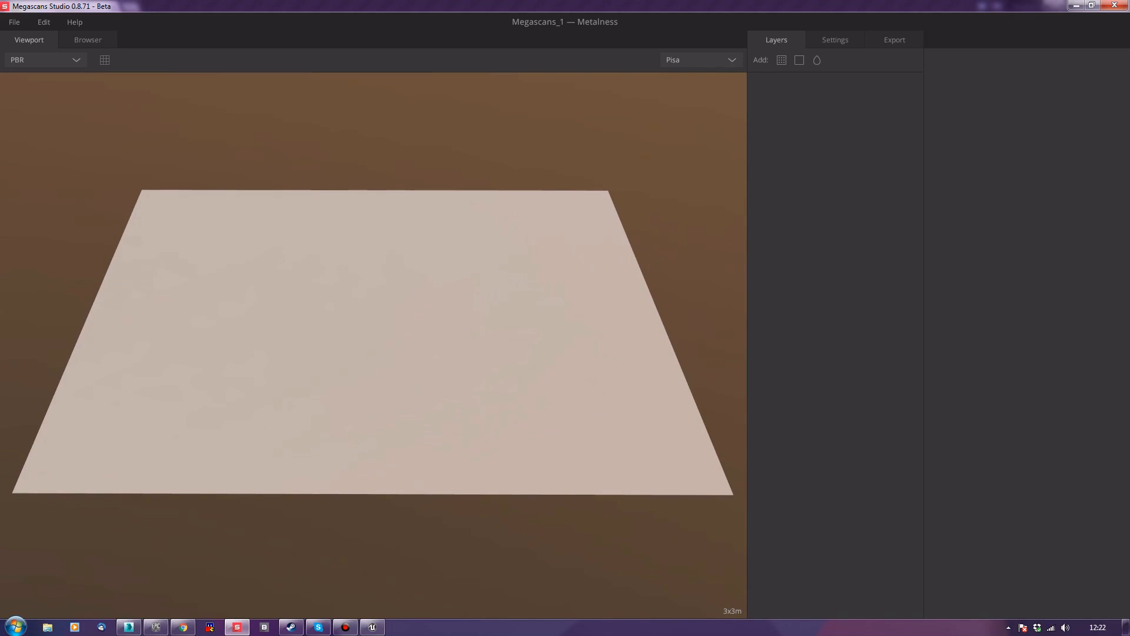
left_click(782, 60)
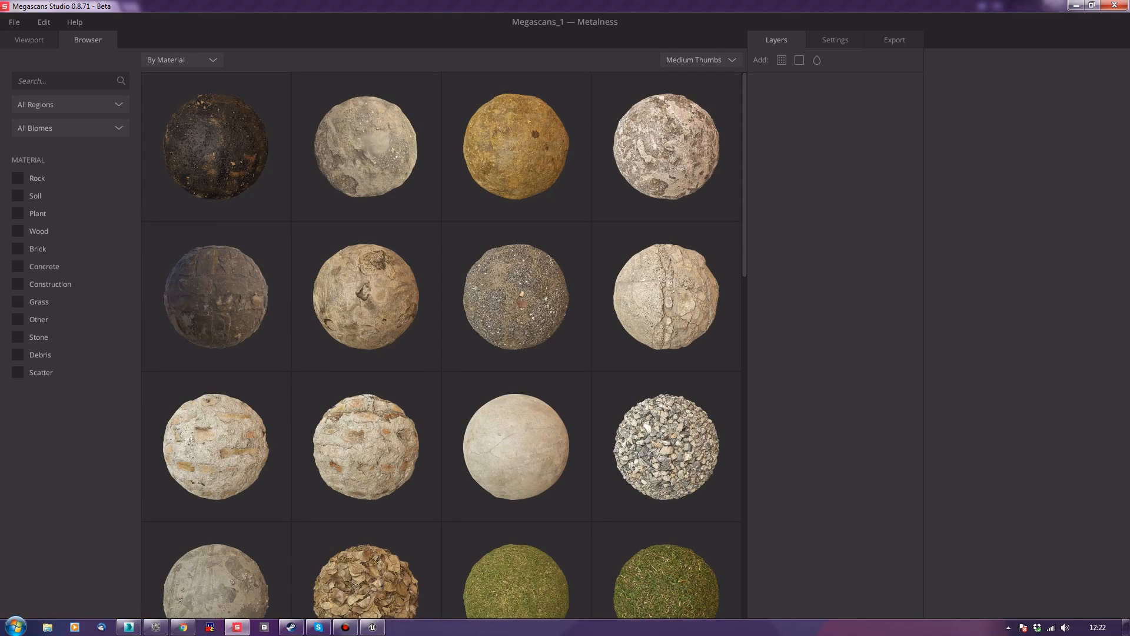
scroll(441, 346, "down", 6)
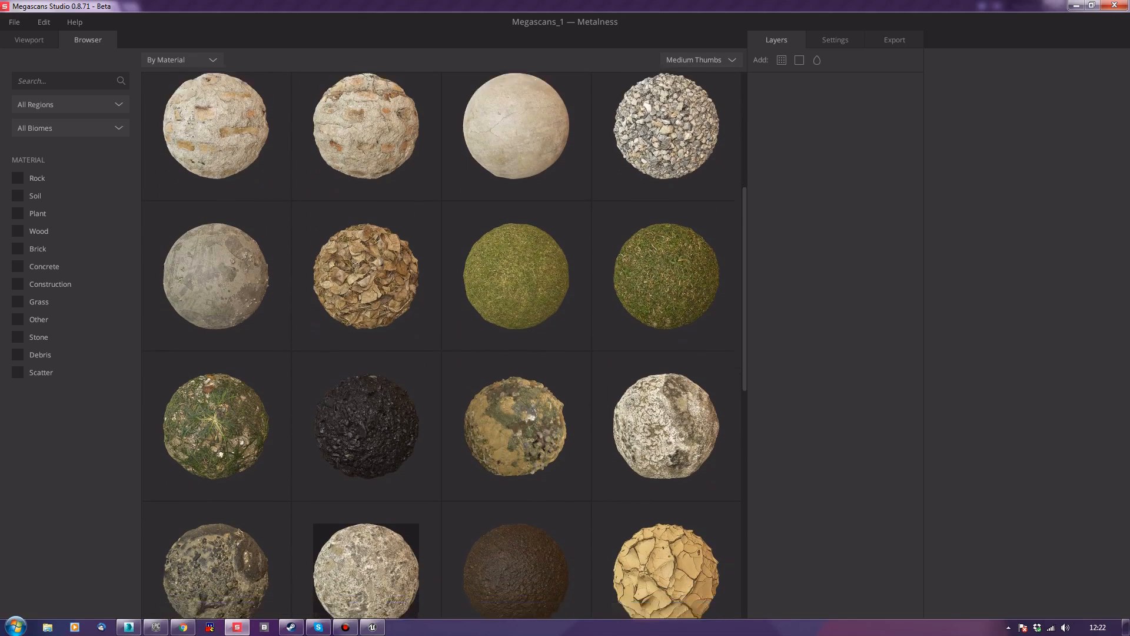
scroll(441, 346, "down", 2)
scroll(442, 346, "down", 3)
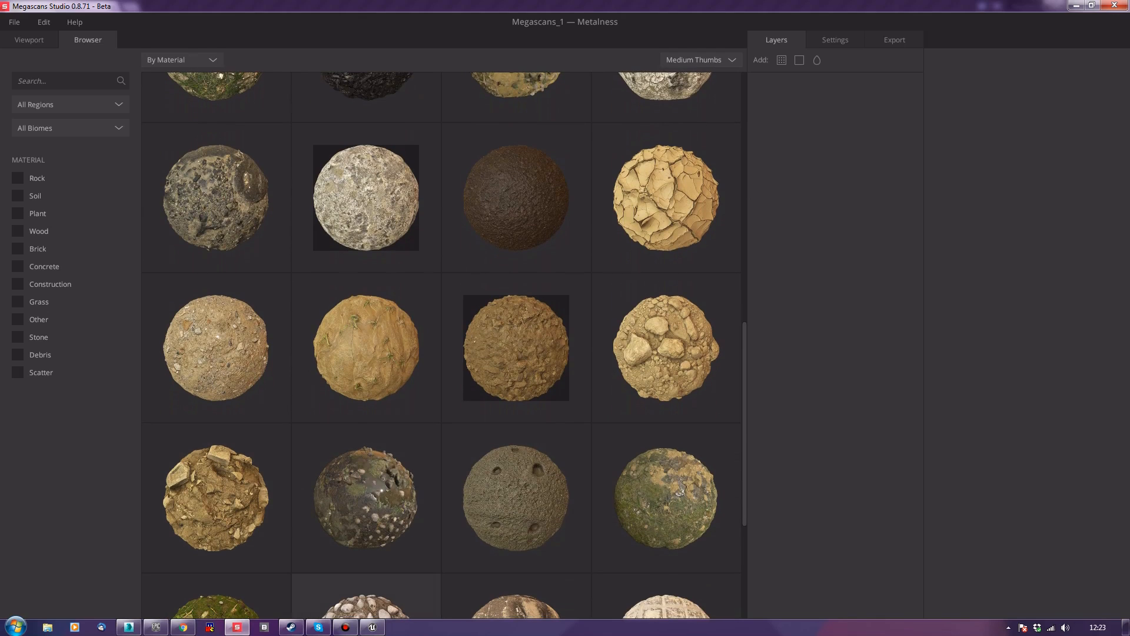
scroll(365, 498, "down", 3)
scroll(365, 413, "up", 3)
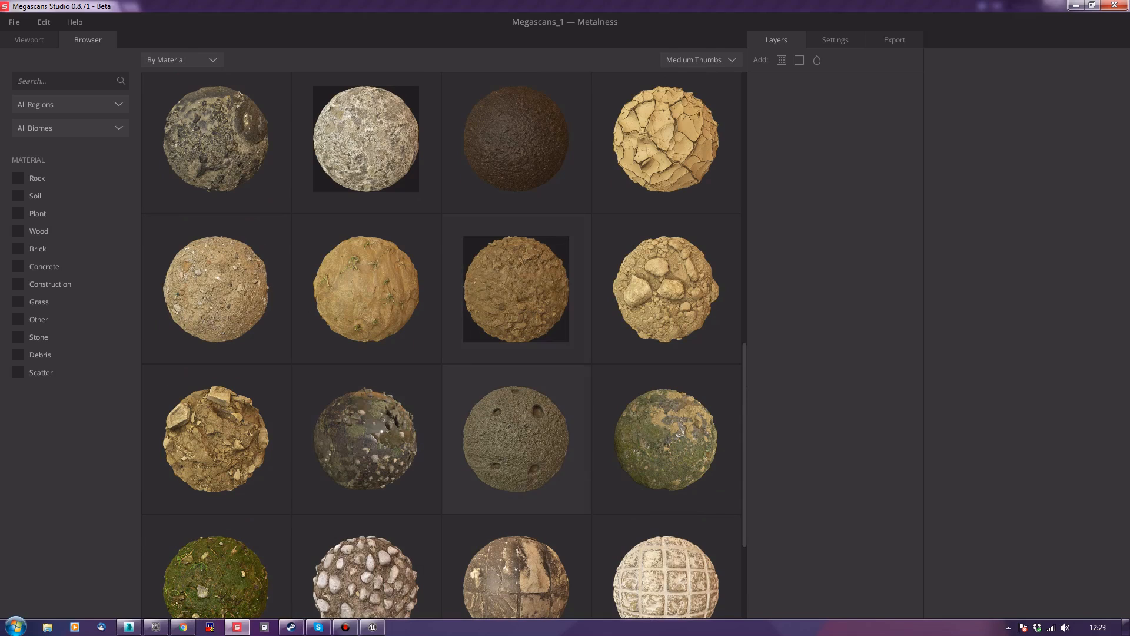
left_click(516, 289)
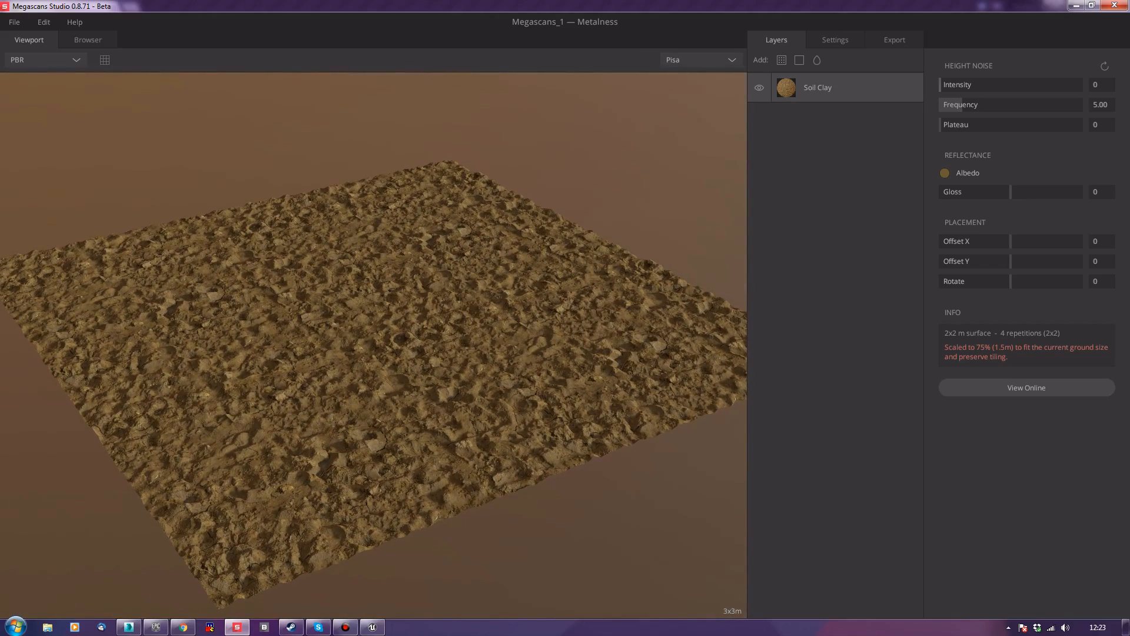
Set the Soil Clay layer's height noise to intensity 1.04 and plateau 0.50
left_click_drag(941, 85, 981, 85)
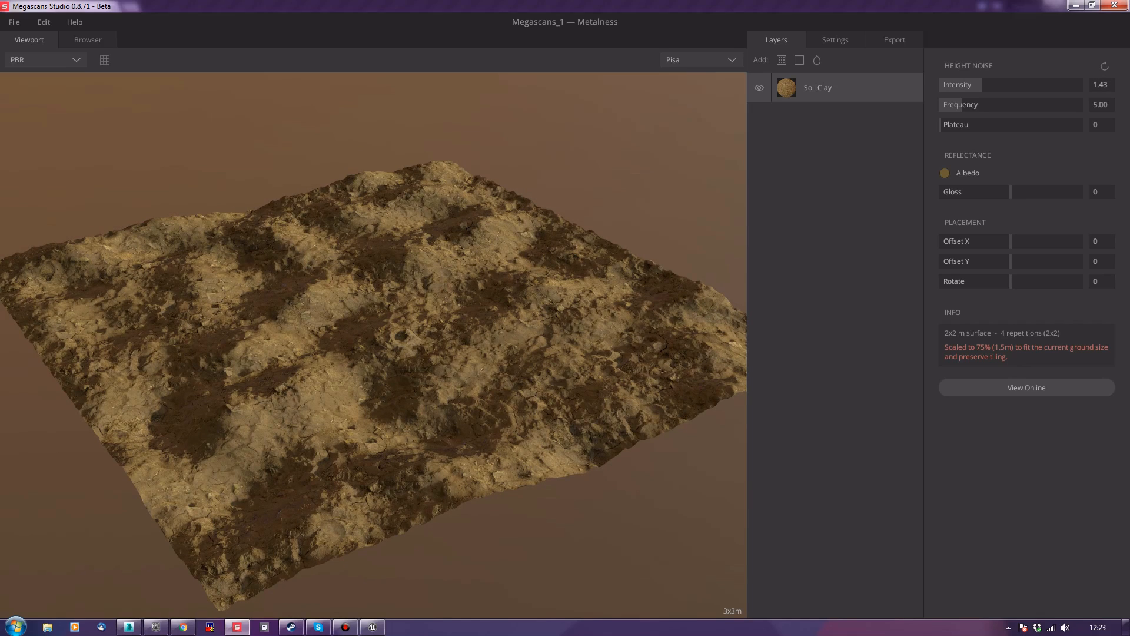
left_click_drag(940, 124, 967, 124)
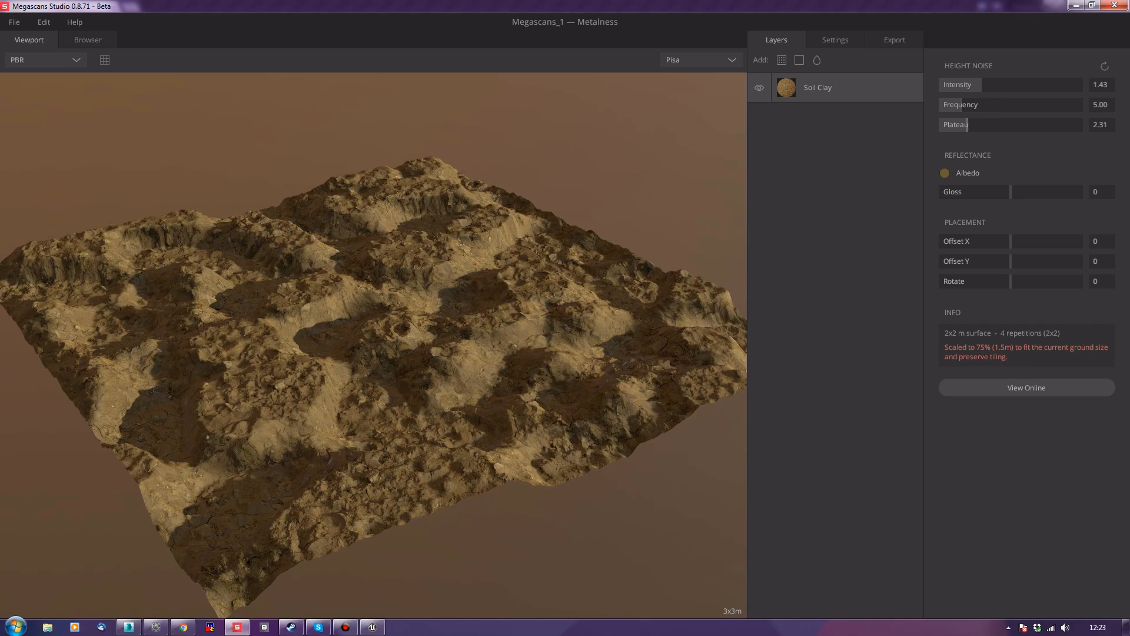
left_click_drag(967, 124, 939, 125)
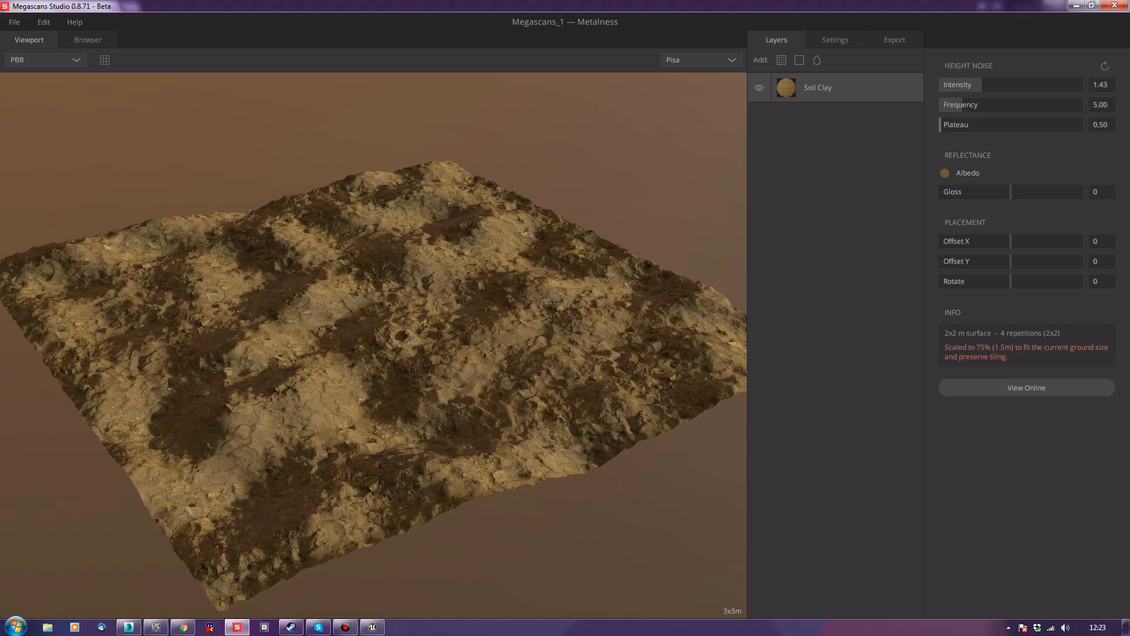
left_click_drag(377, 354, 415, 342)
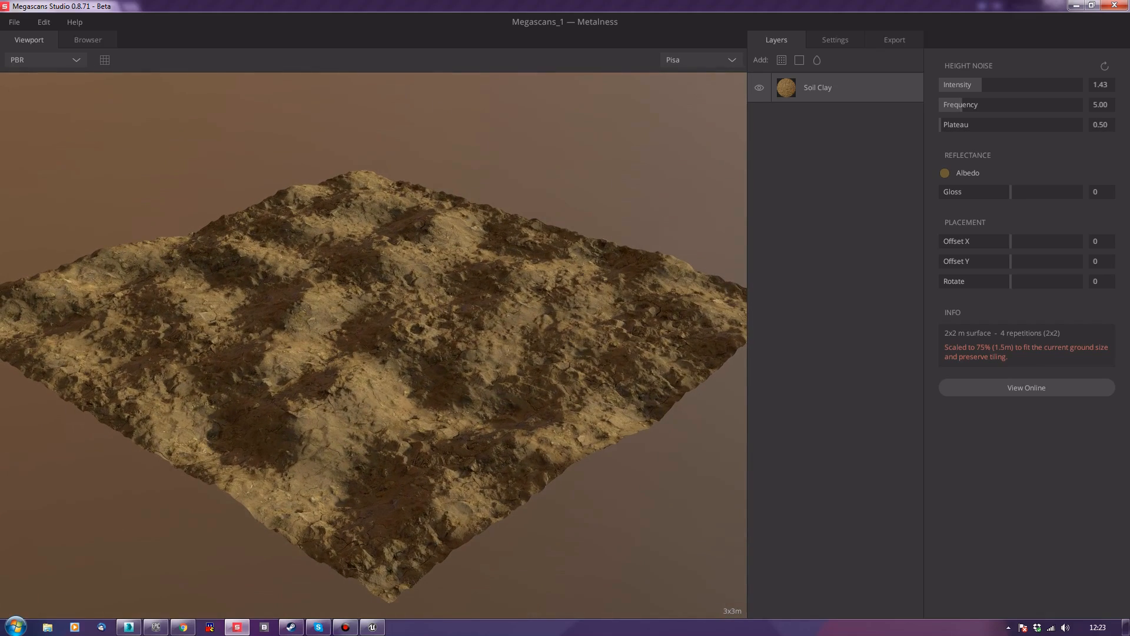
left_click_drag(981, 84, 970, 84)
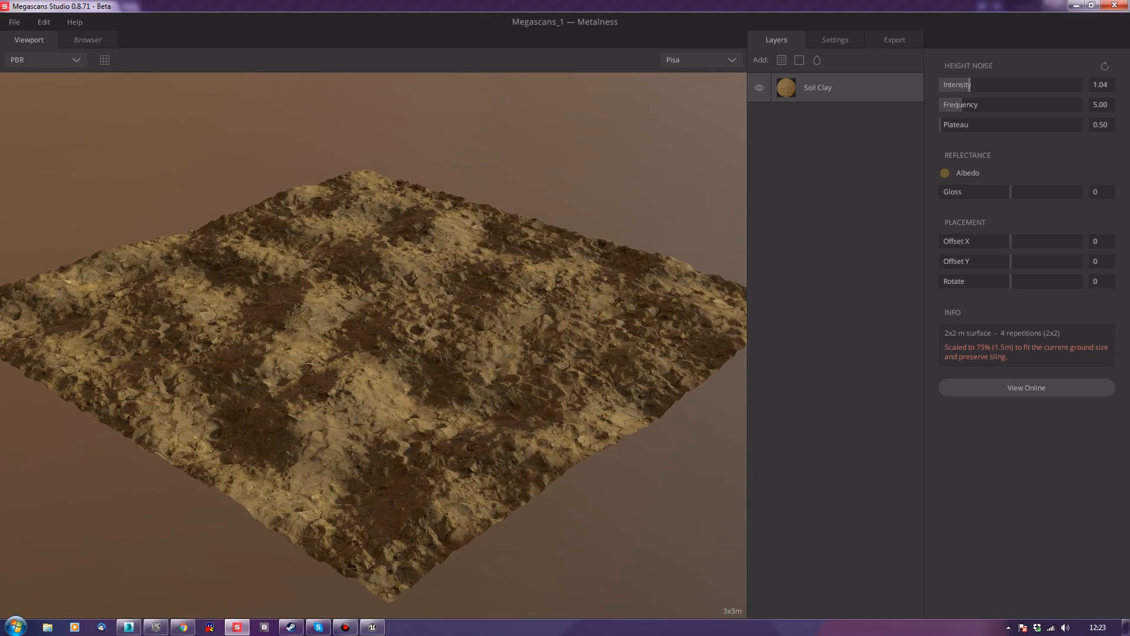
left_click_drag(377, 353, 396, 274)
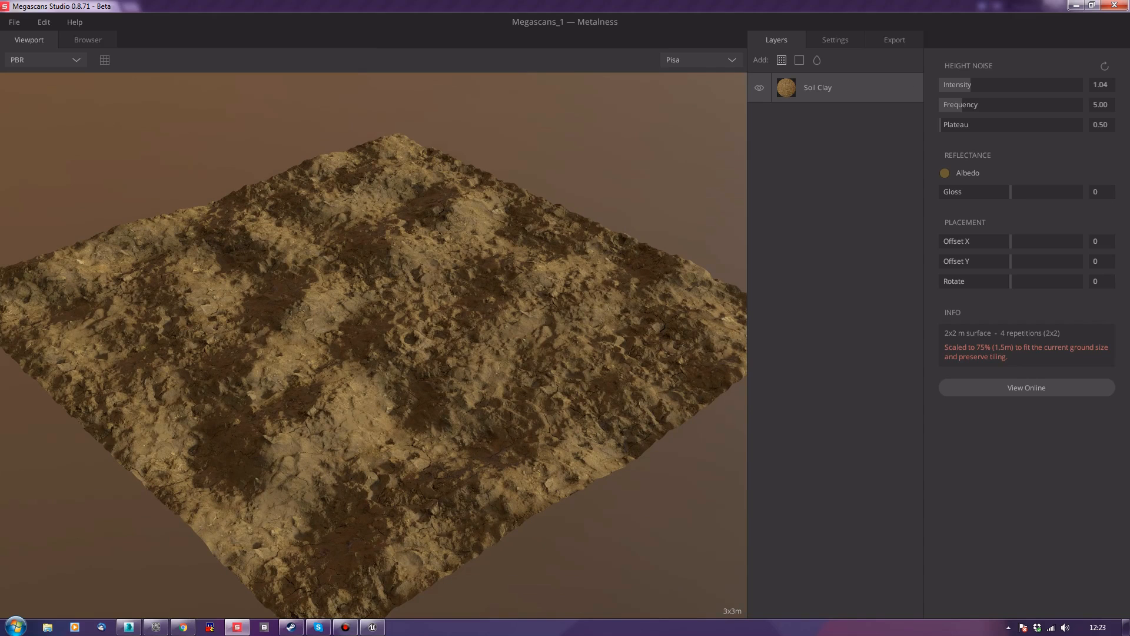
Add the mossy green Soil Dirt surface as a layer above Soil Clay
left_click(781, 59)
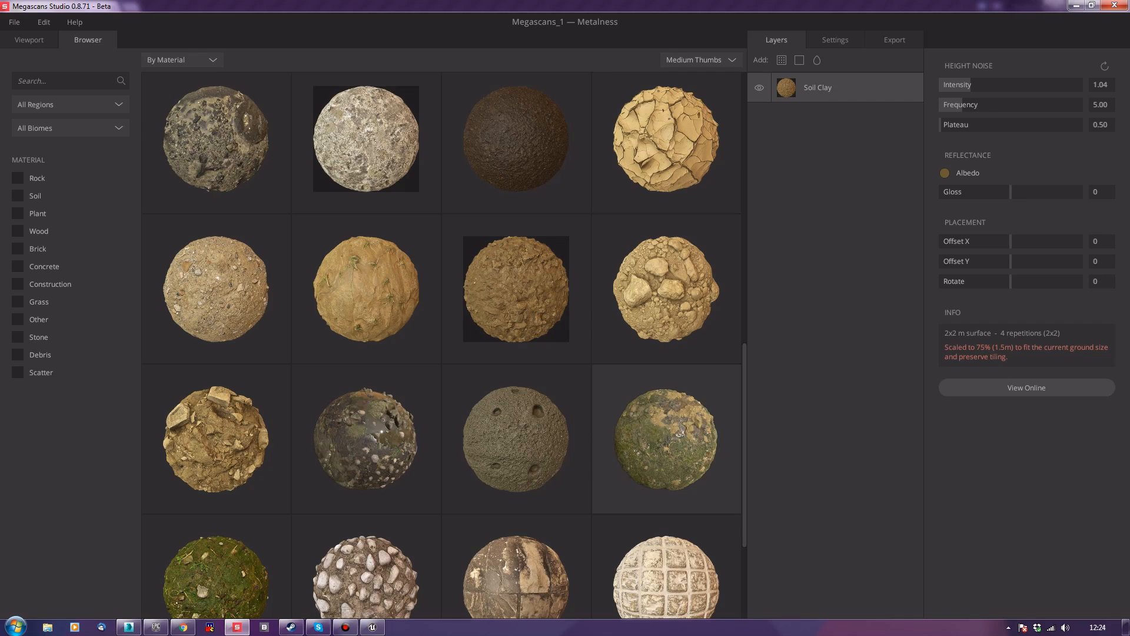
scroll(518, 294, "down", 2)
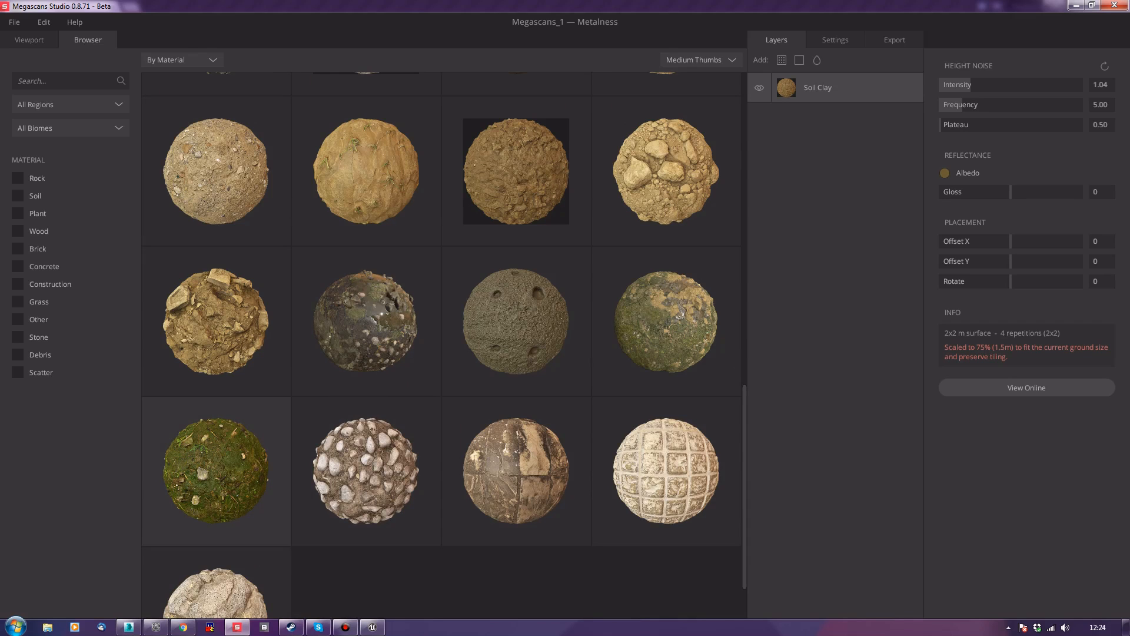
left_click(216, 471)
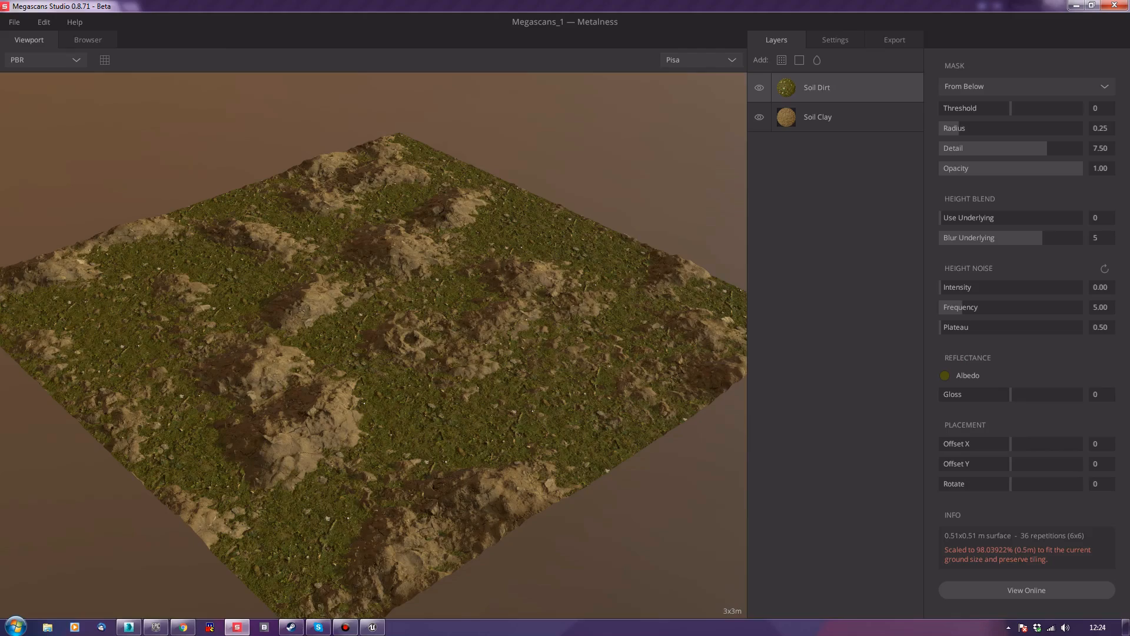
Set the Soil Dirt layer's mask threshold to 0.06 and its height blend's Use Underlying to 0.56
left_click_drag(377, 353, 383, 253)
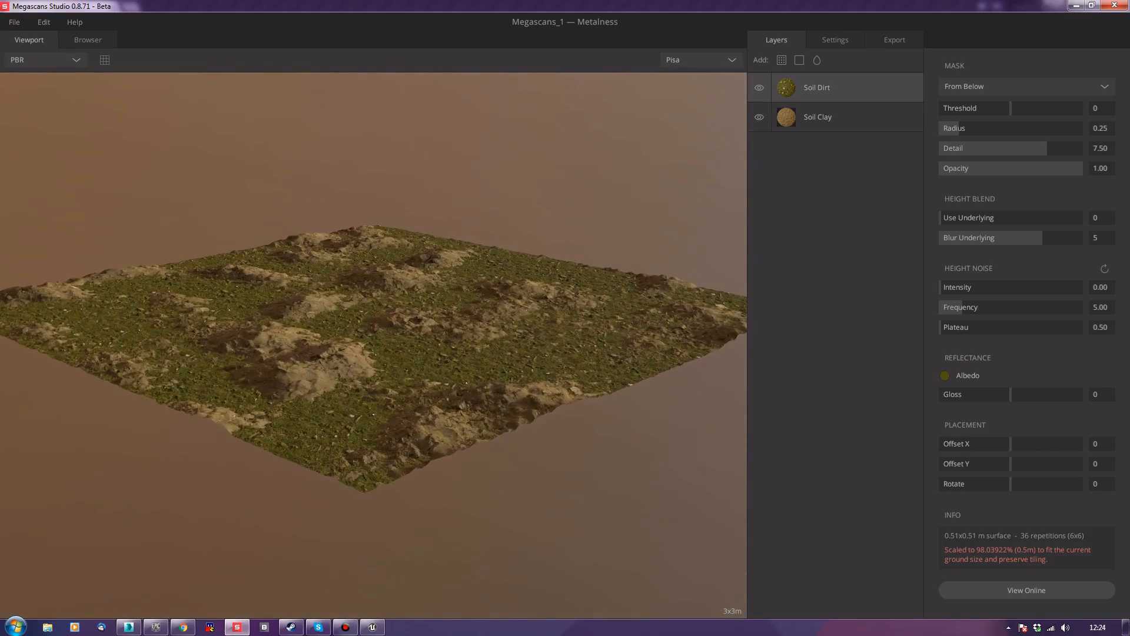
scroll(374, 347, "up", 5)
mouse_move(1010, 108)
left_mouse_down()
mouse_move(1021, 108)
mouse_move(951, 108)
mouse_move(1014, 108)
left_mouse_up()
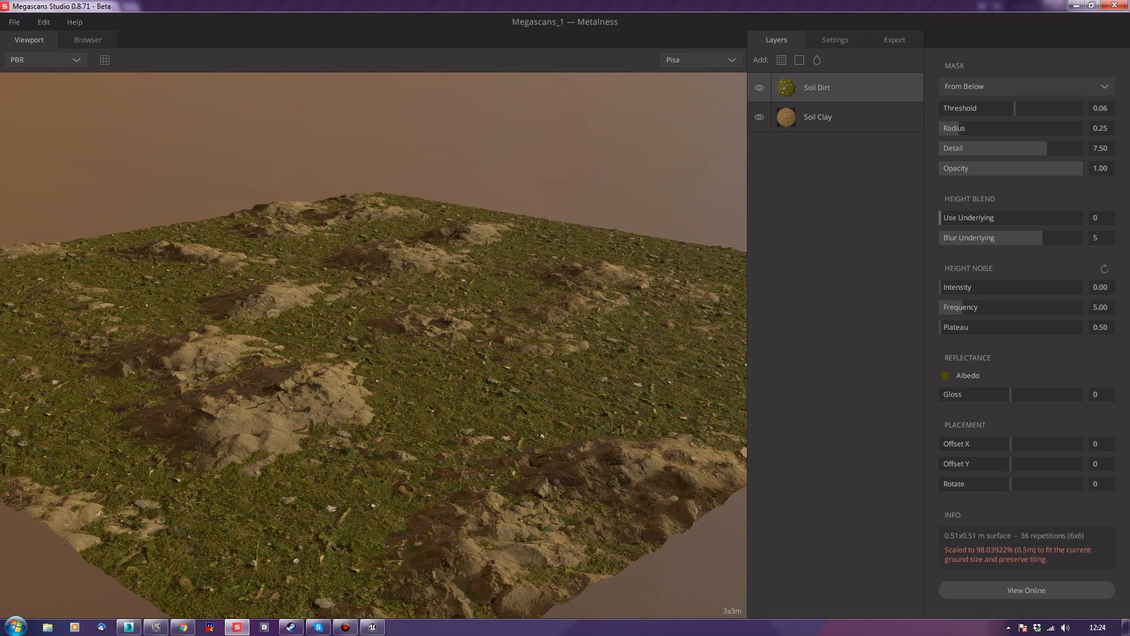
left_click_drag(942, 217, 1020, 217)
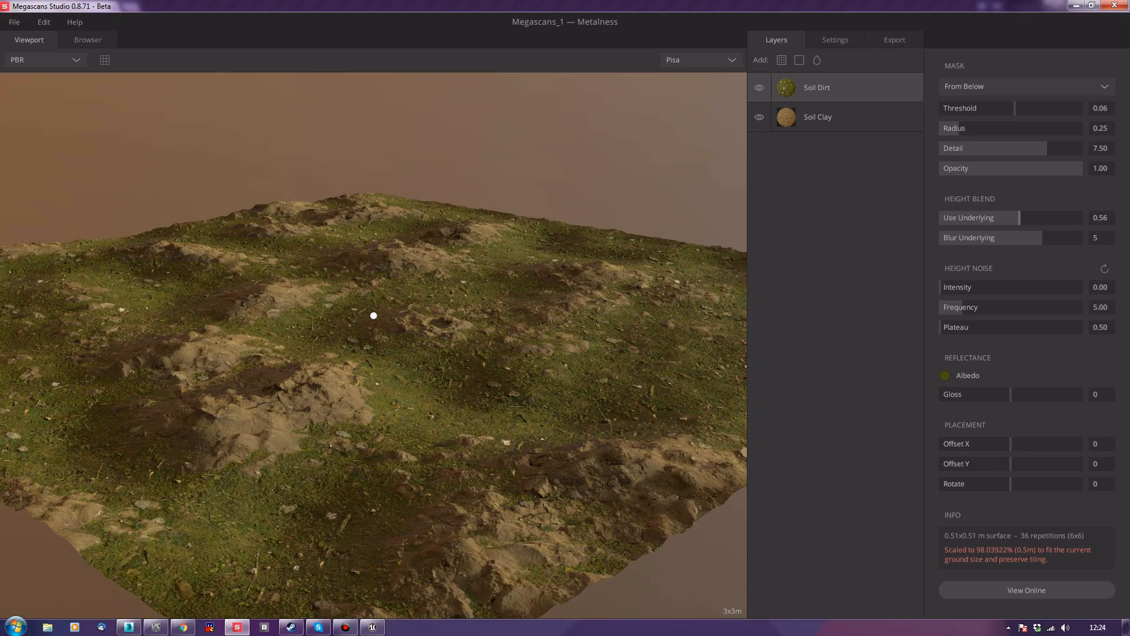
Set the Soil Dirt layer's height noise to intensity 0.25 and frequency 14.91, and its mask threshold to -0.062
mouse_move(939, 287)
left_mouse_down()
mouse_move(955, 286)
mouse_move(954, 307)
mouse_move(941, 307)
mouse_move(1011, 307)
mouse_move(946, 287)
left_mouse_up()
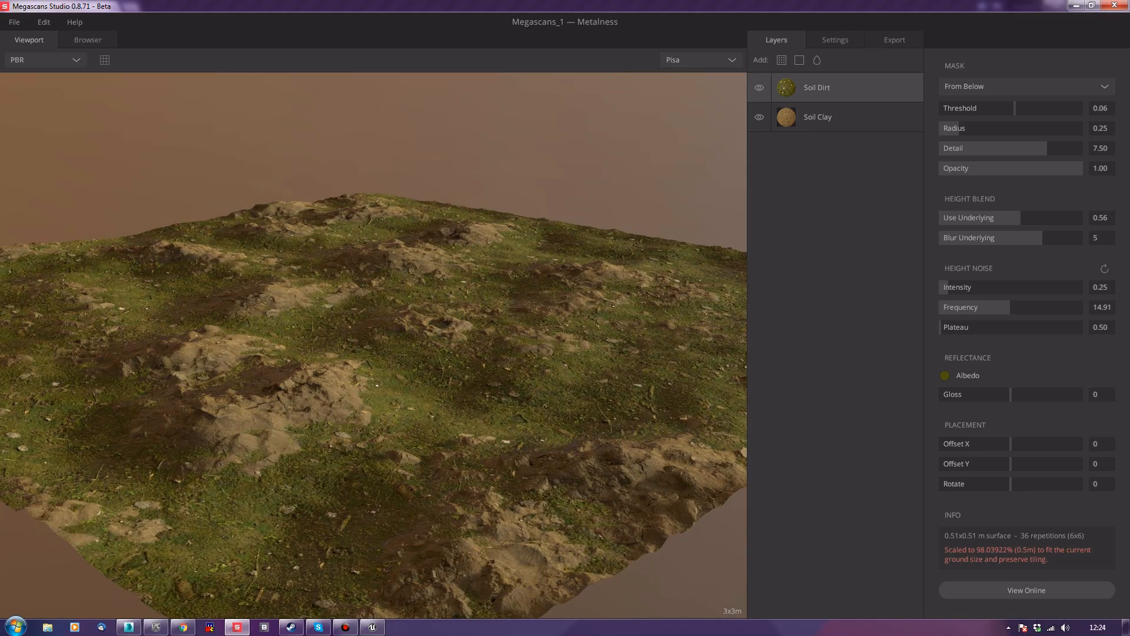
left_click_drag(471, 329, 441, 321)
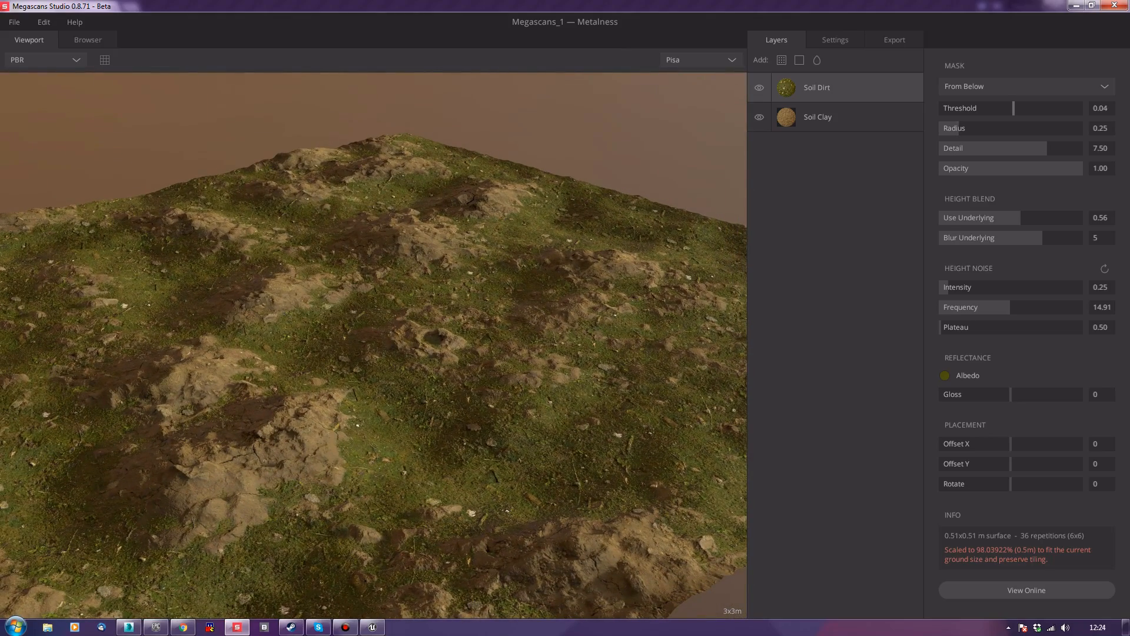
left_click_drag(1016, 107, 1007, 108)
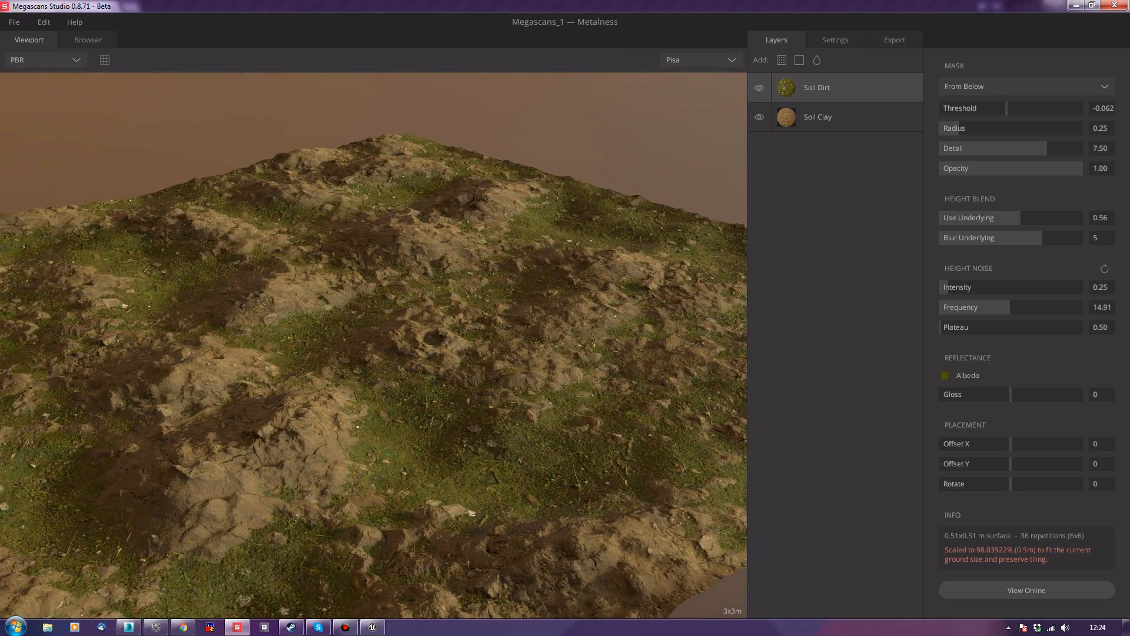
left_click_drag(365, 365, 350, 429)
scroll(413, 353, "down", 5)
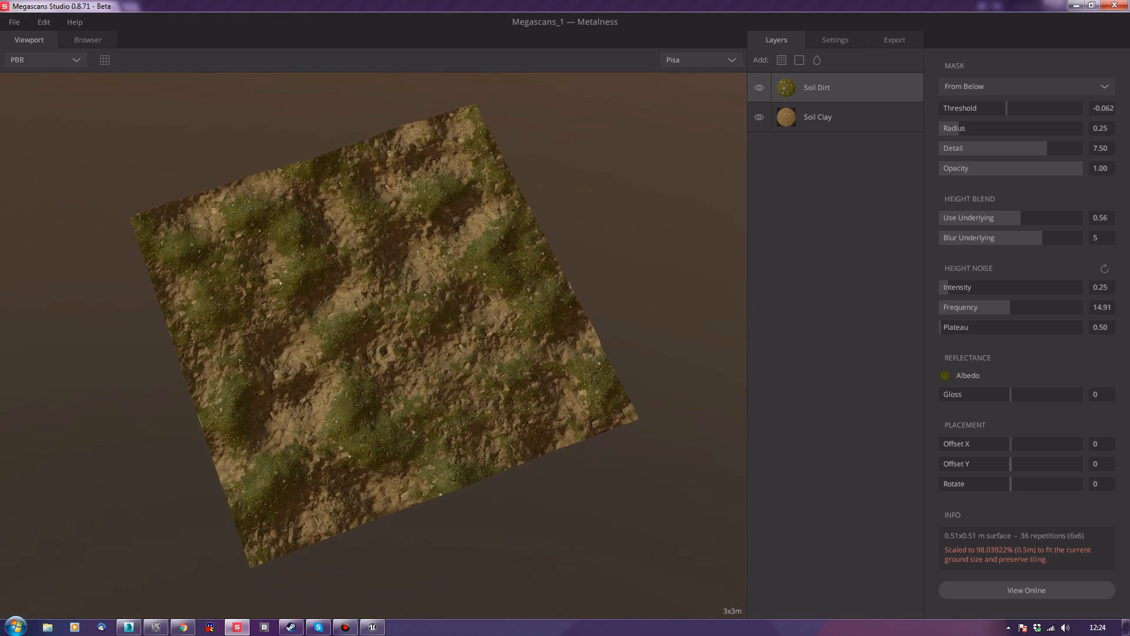
Shift the Soil Dirt layer's placement to an Offset X of -0.500
left_click_drag(1010, 444, 941, 443)
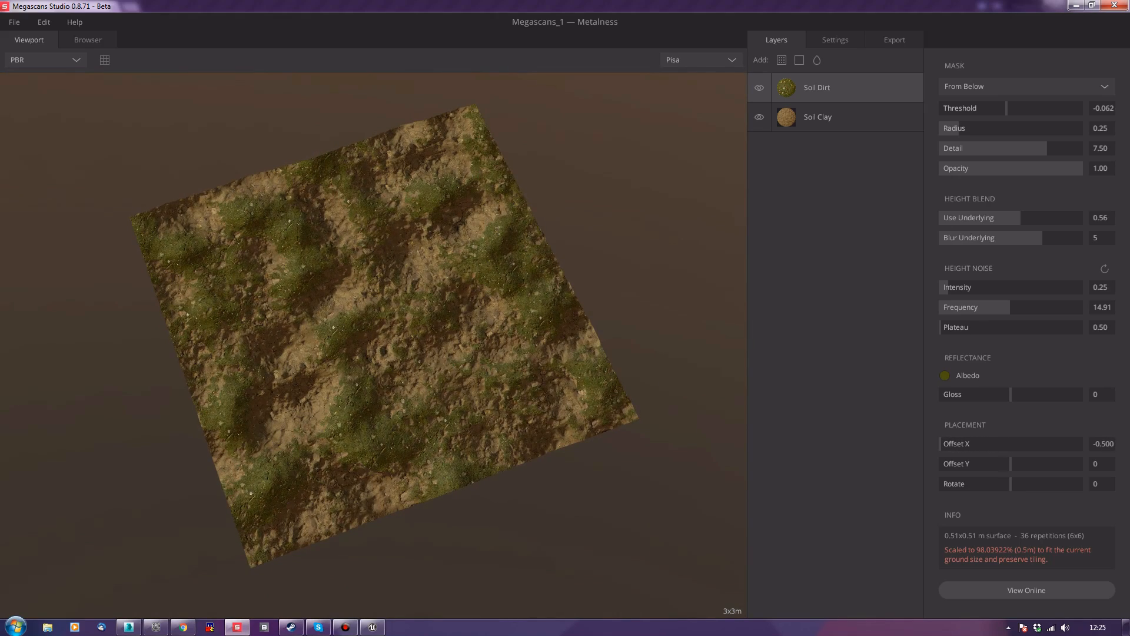
left_click_drag(377, 341, 447, 288)
scroll(374, 345, "up", 5)
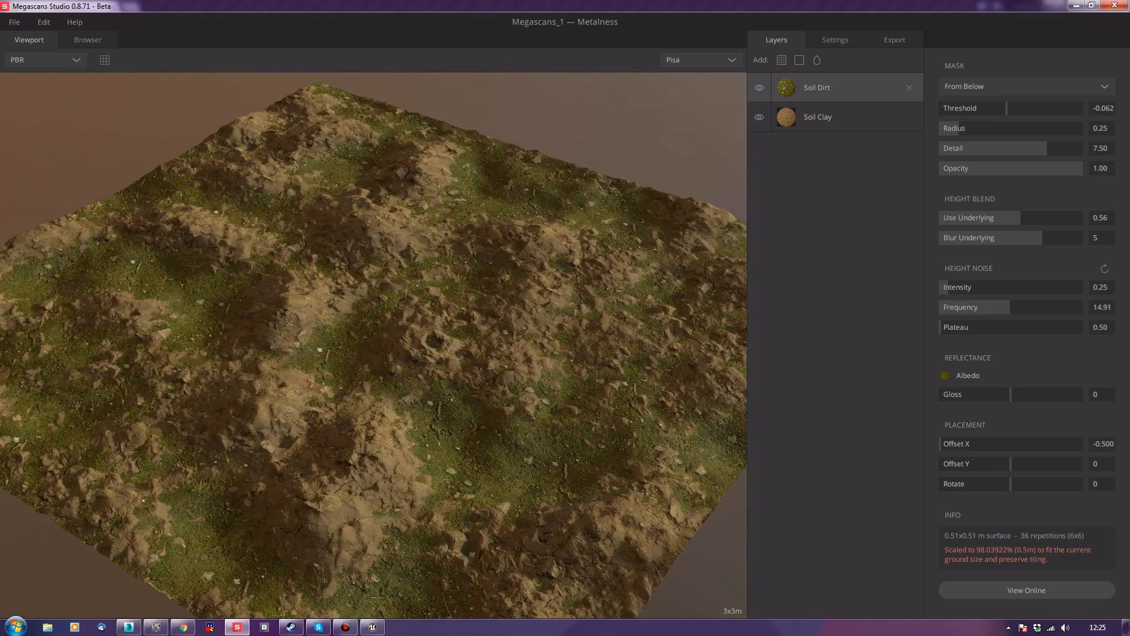
Add the light green trimmed grass surface from the material library as a layer above Soil Dirt
left_click(782, 60)
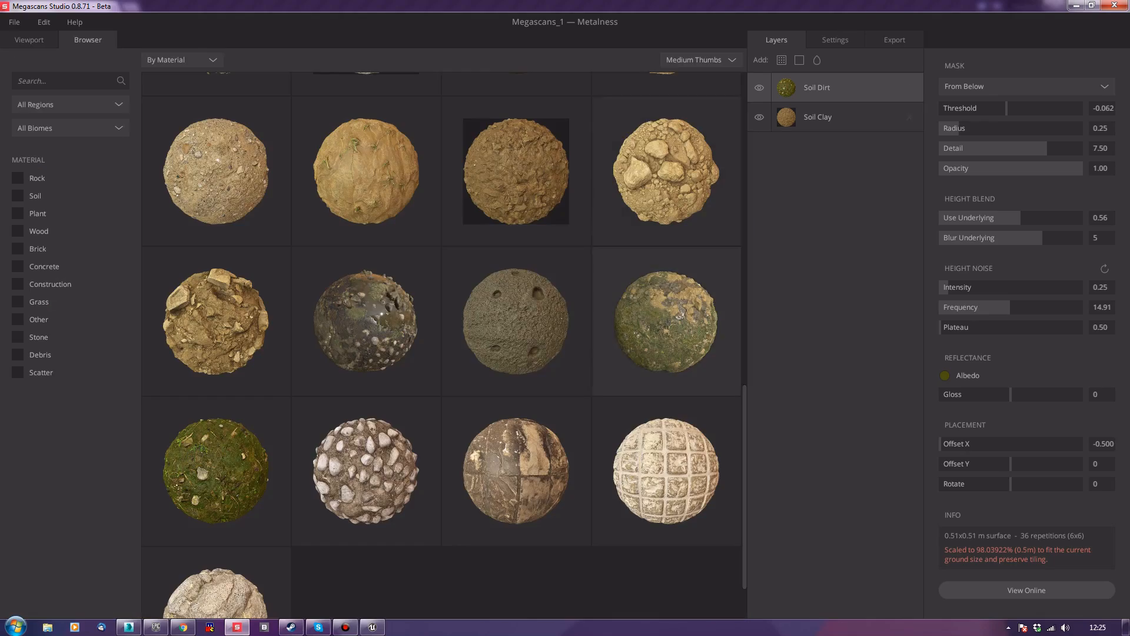
scroll(666, 321, "up", 3)
scroll(665, 321, "up", 5)
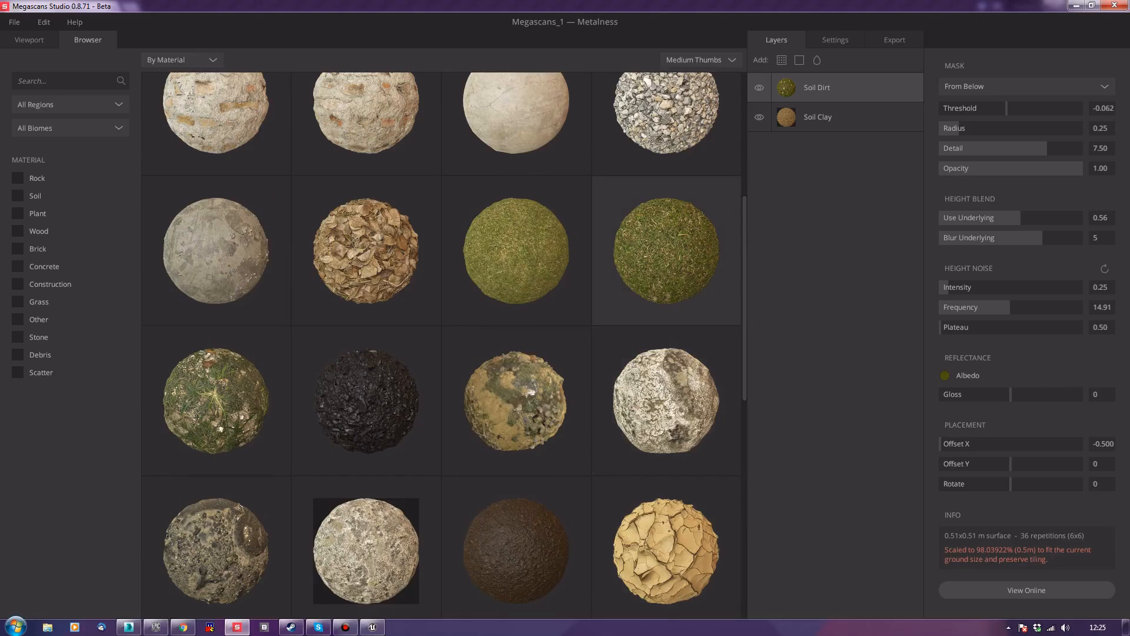
scroll(519, 424, "up", 1)
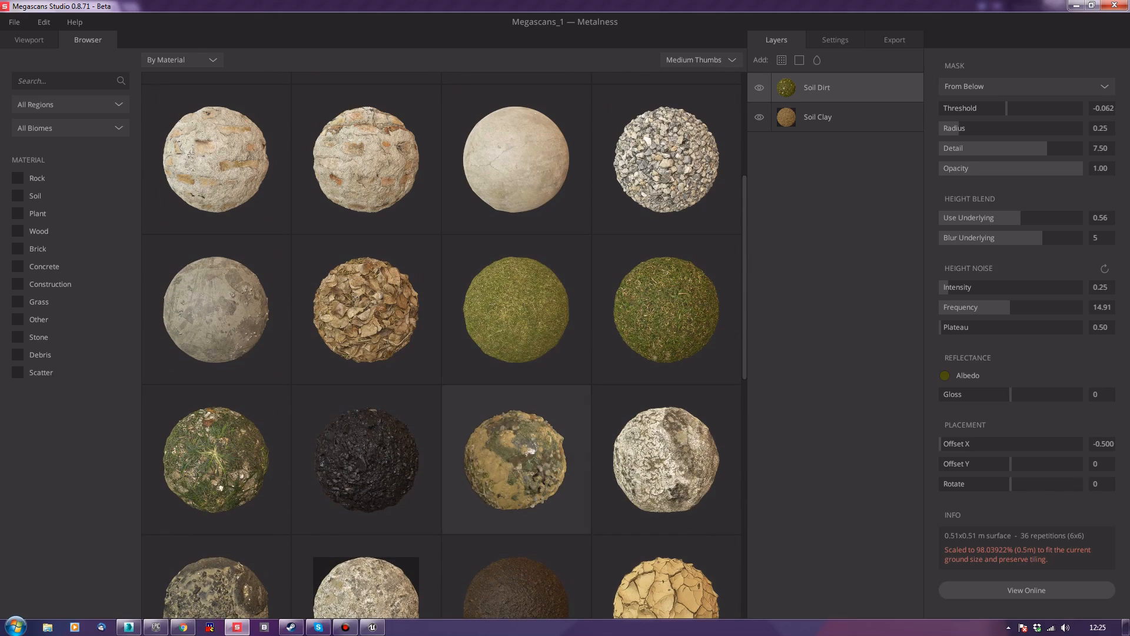
double_click(516, 309)
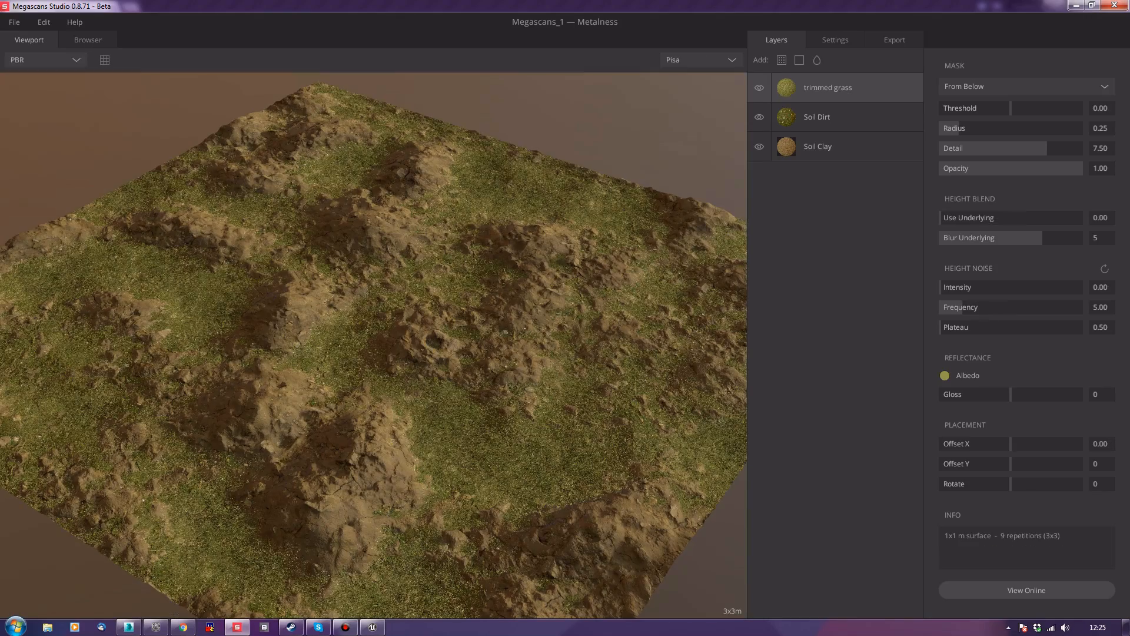
Set the trimmed grass layer's Use Underlying to 0.22 and its height noise to intensity 0.33 and frequency 13.35
left_click_drag(374, 354, 375, 284)
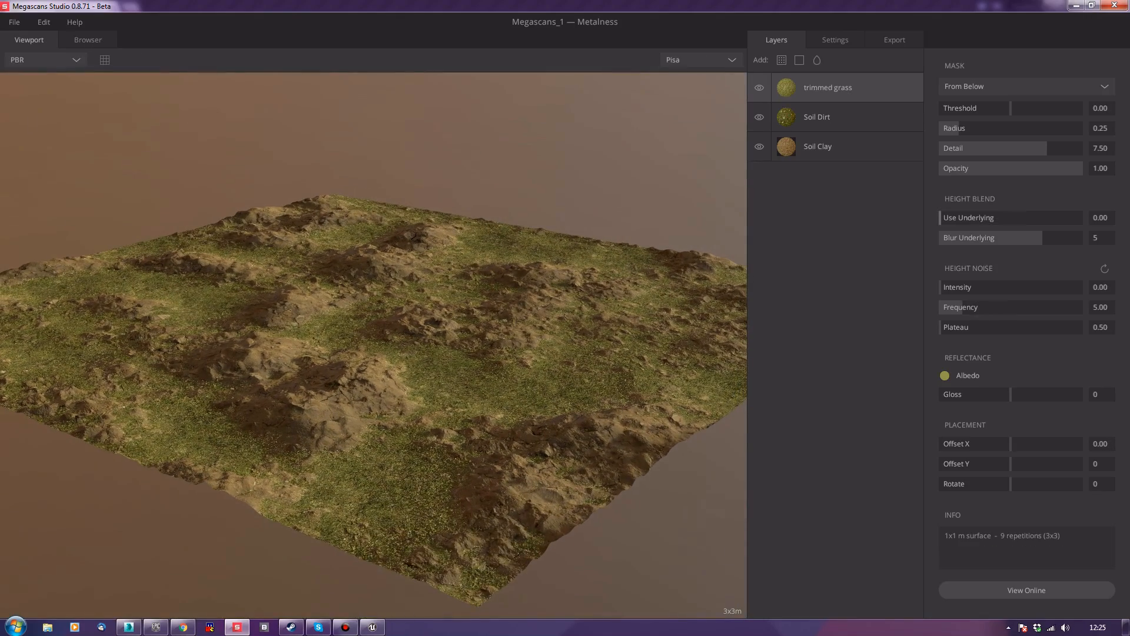
left_click_drag(940, 219, 973, 219)
mouse_move(941, 288)
left_mouse_down()
mouse_move(965, 288)
mouse_move(962, 307)
mouse_move(1003, 308)
mouse_move(949, 287)
left_mouse_up()
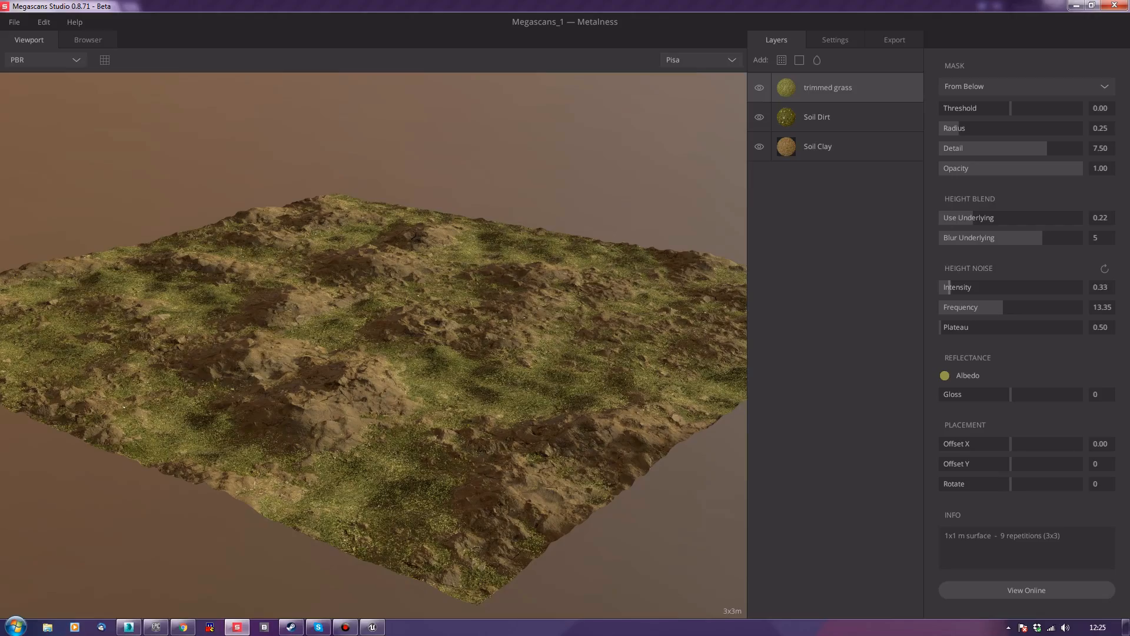
Raise the trimmed grass layer's Use Underlying to 0.42 and set its mask threshold to 0.01
scroll(374, 345, "up", 5)
scroll(374, 345, "down", 6)
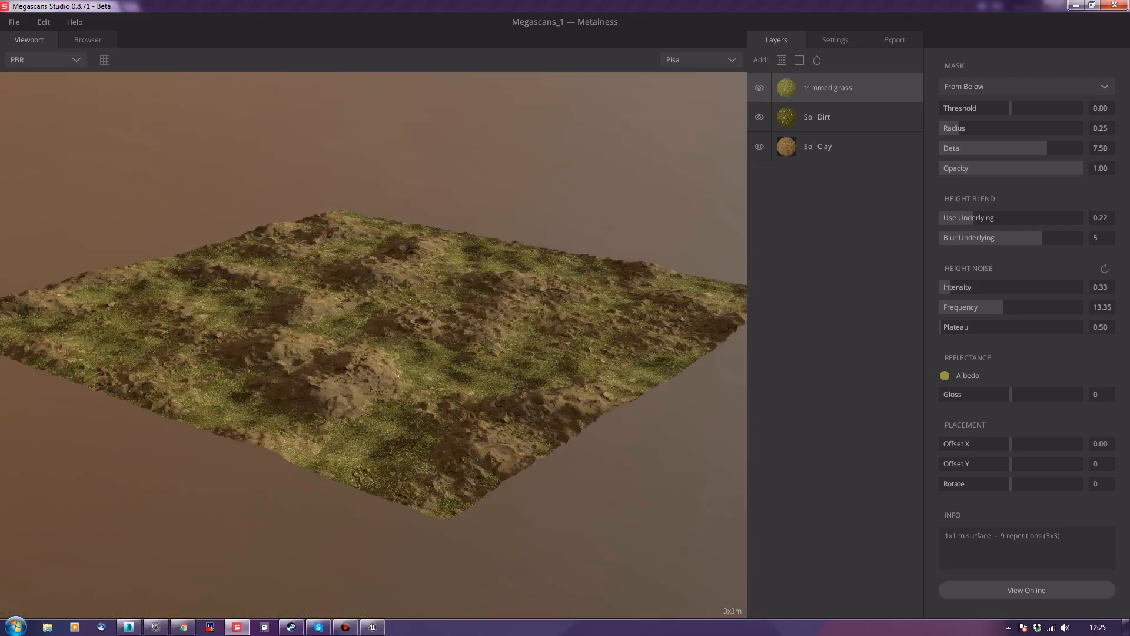
left_click_drag(374, 345, 683, 353)
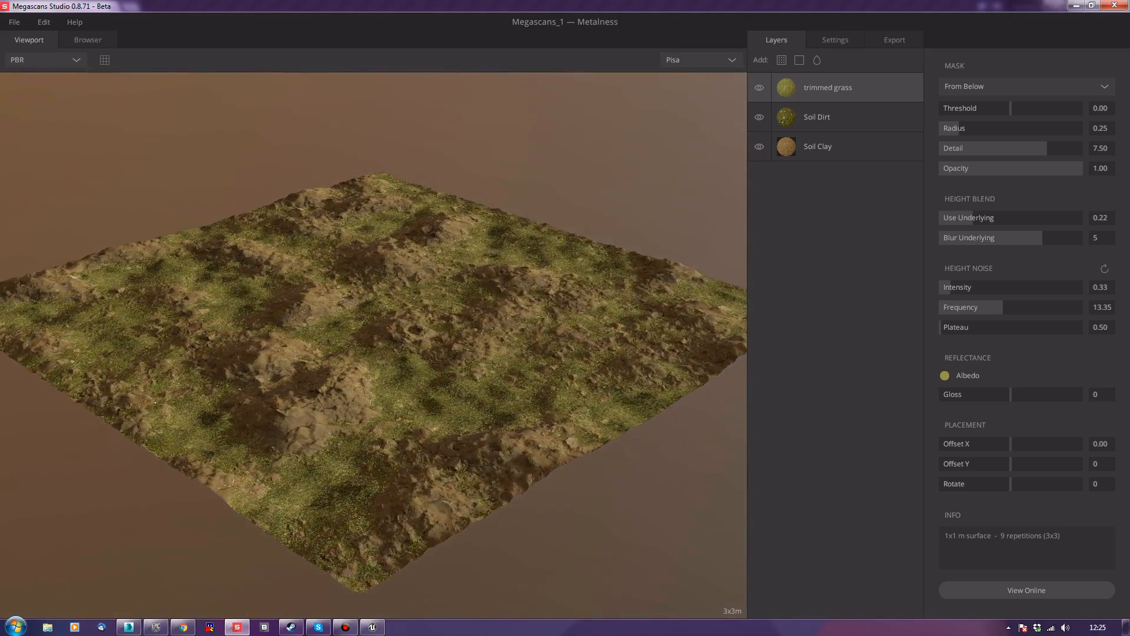
scroll(374, 345, "up", 2)
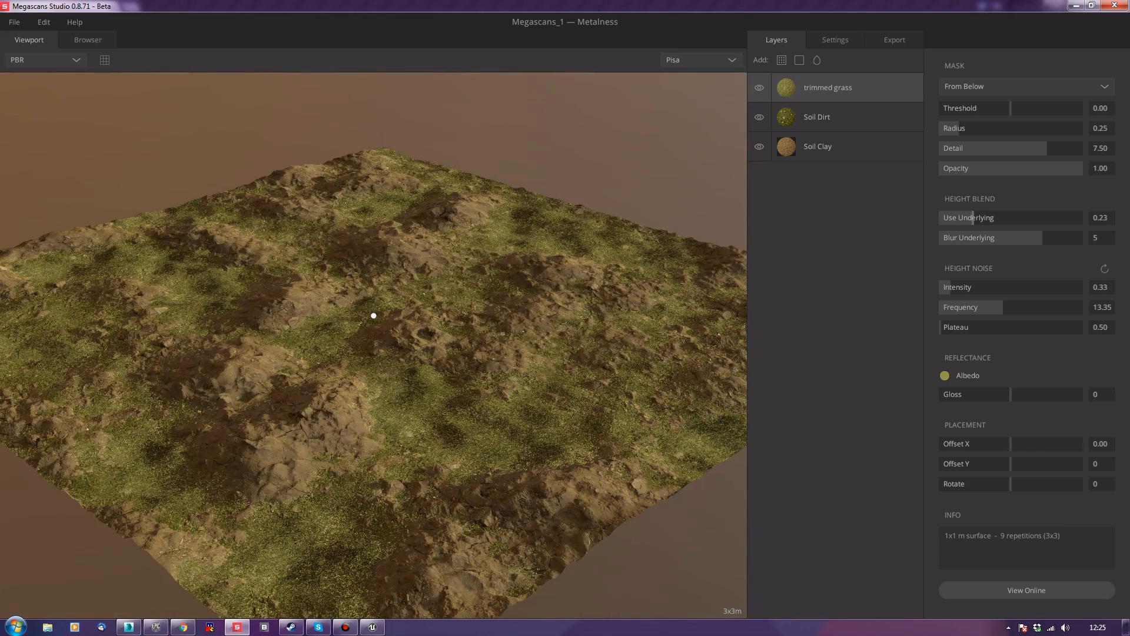
left_click_drag(973, 218, 1002, 218)
mouse_move(1010, 107)
left_mouse_down()
mouse_move(995, 108)
mouse_move(1012, 108)
left_mouse_up()
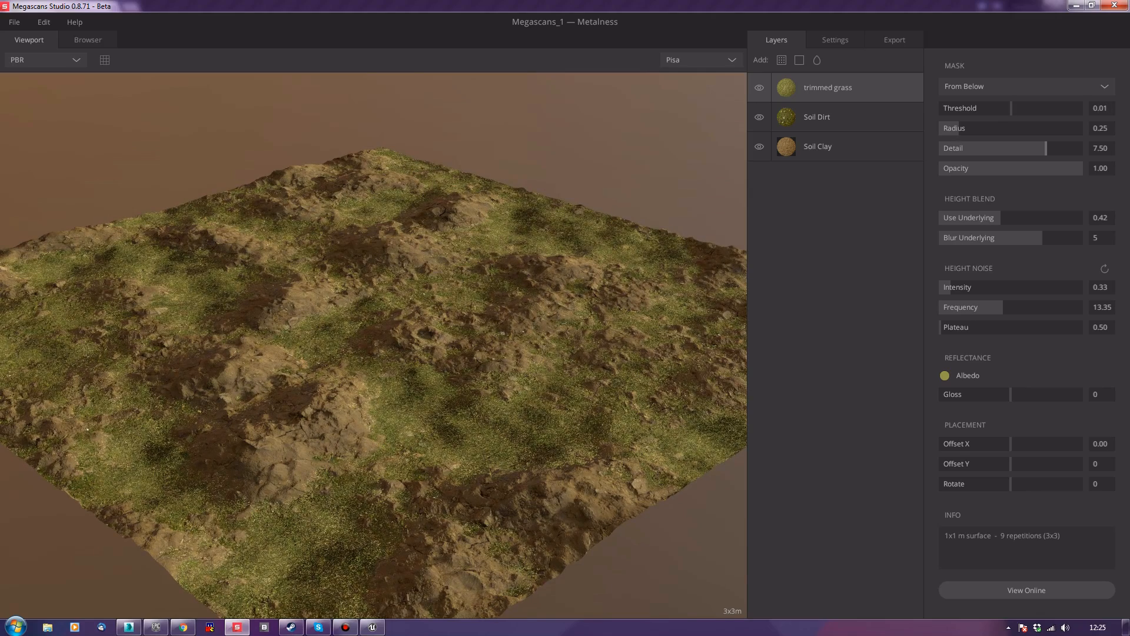
Add the darker Grass Cut surface as the topmost layer and set its mask to From Above
left_click(782, 59)
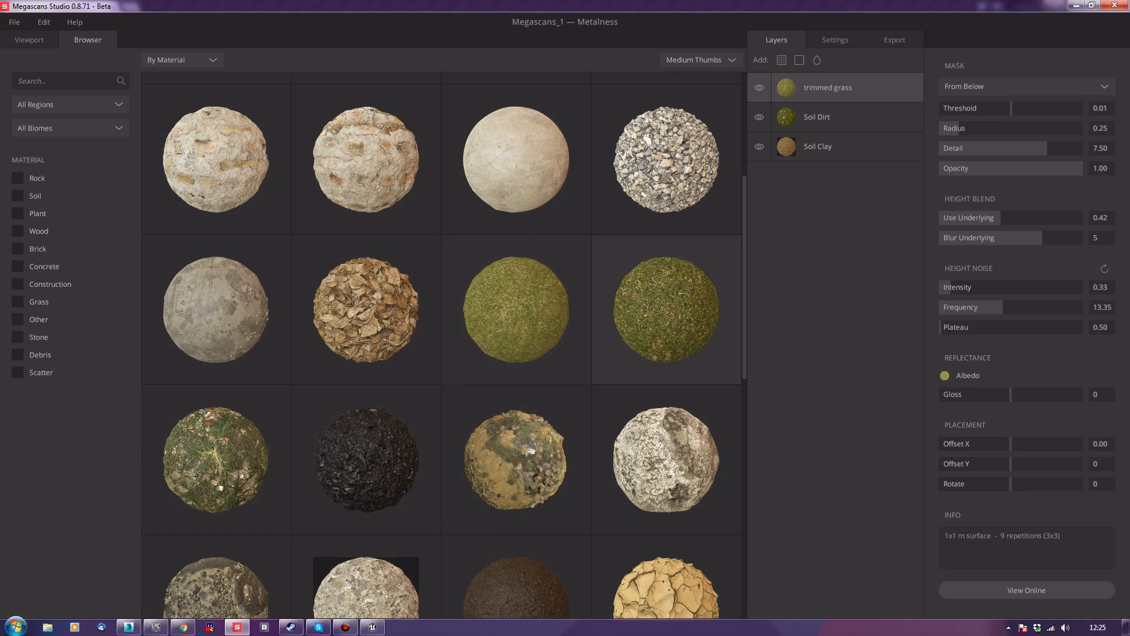
left_click(666, 310)
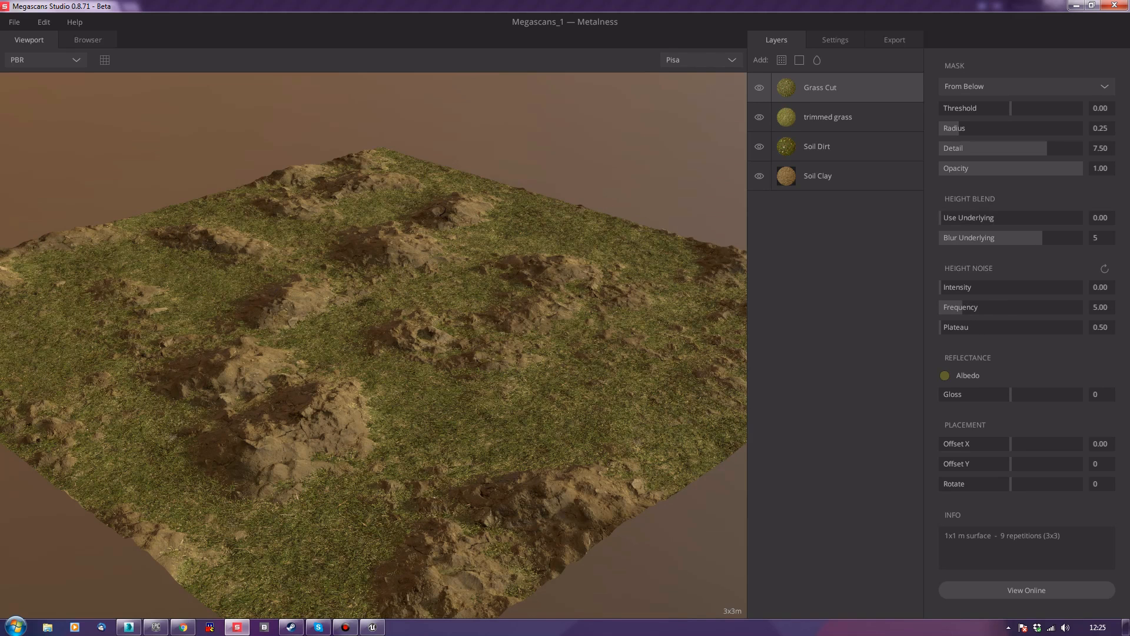
left_click(1027, 87)
left_click(1011, 104)
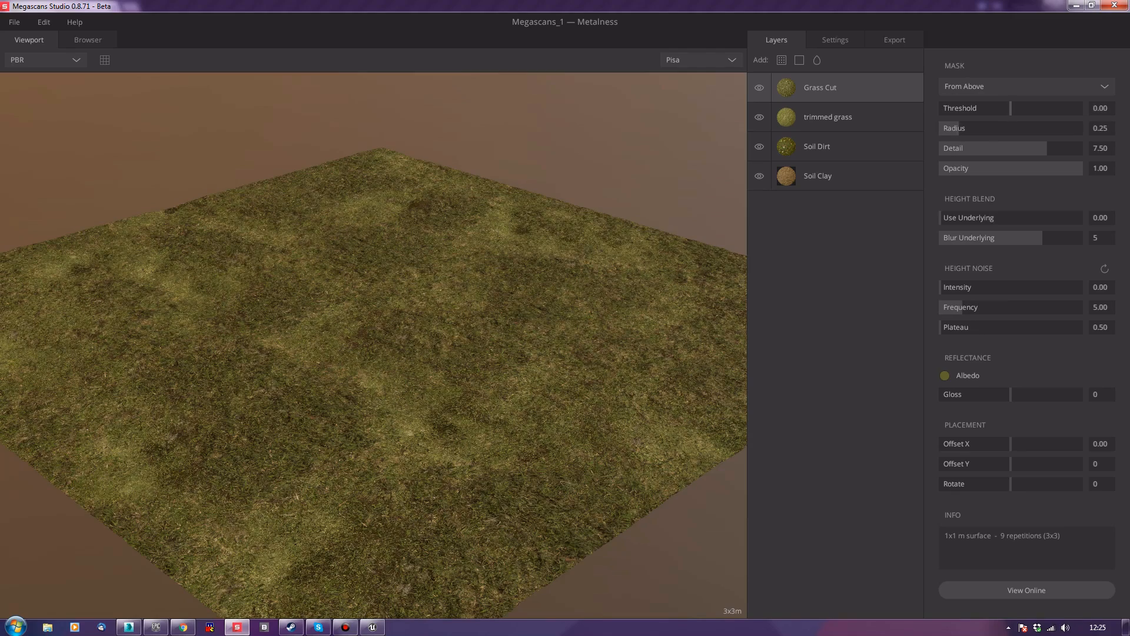
Set the Grass Cut layer's Use Underlying to 0.83 and its mask threshold to -0.369
left_click_drag(941, 218, 1058, 217)
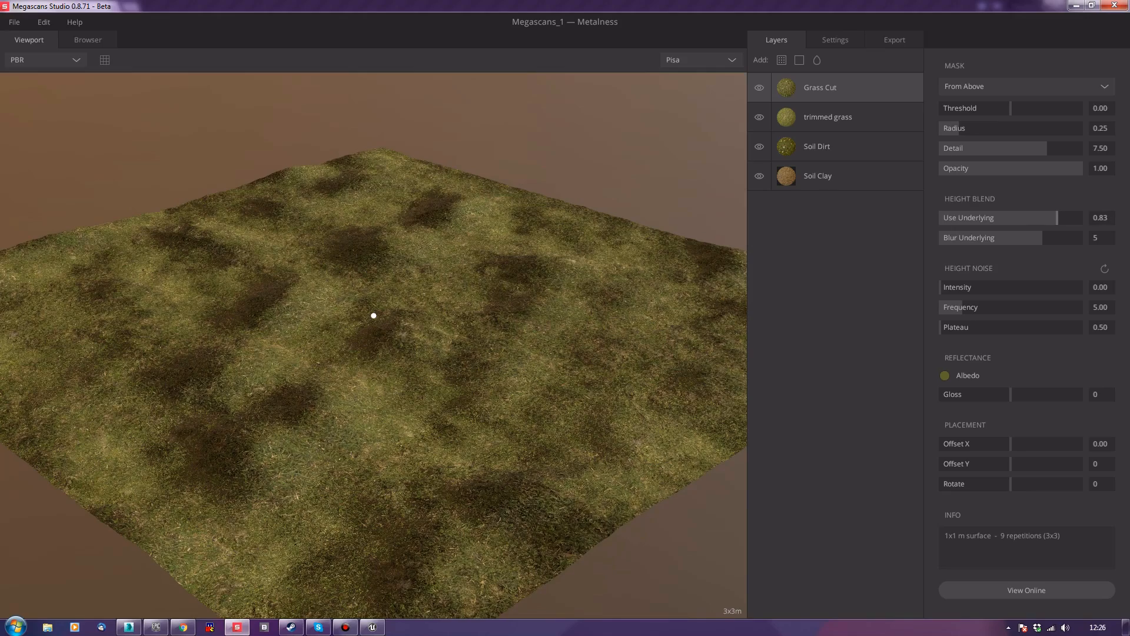
left_click_drag(1011, 108, 984, 107)
left_click_drag(330, 353, 265, 336)
scroll(374, 345, "up", 3)
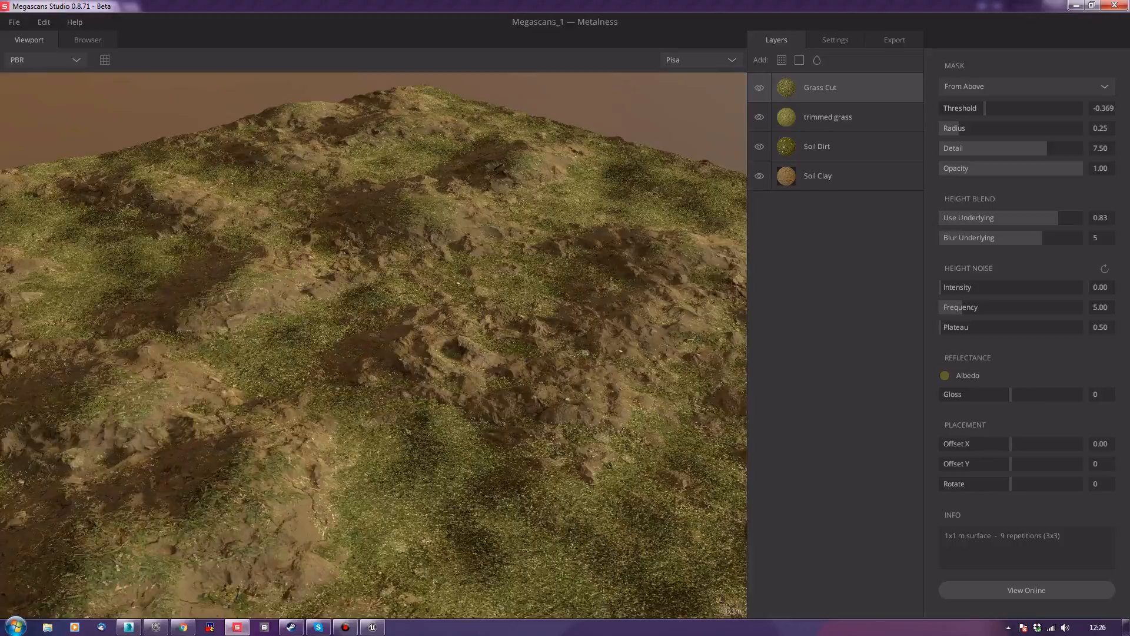
scroll(373, 346, "down", 4)
mouse_move(373, 345)
left_mouse_down()
mouse_move(336, 371)
mouse_move(283, 347)
mouse_move(247, 371)
mouse_move(330, 382)
mouse_move(277, 382)
mouse_move(235, 348)
mouse_move(189, 330)
mouse_move(383, 335)
left_mouse_up()
Examine the ground's Roughness, Gloss, Cavity and Displacement maps, and return the preview to PBR
left_click(45, 60)
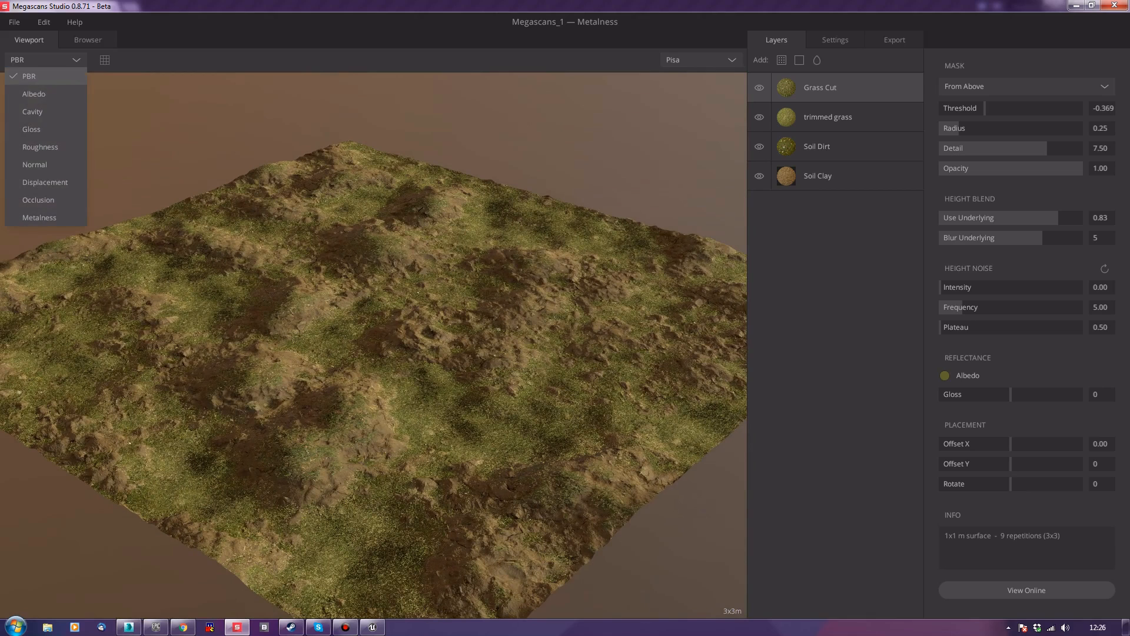
left_click(41, 147)
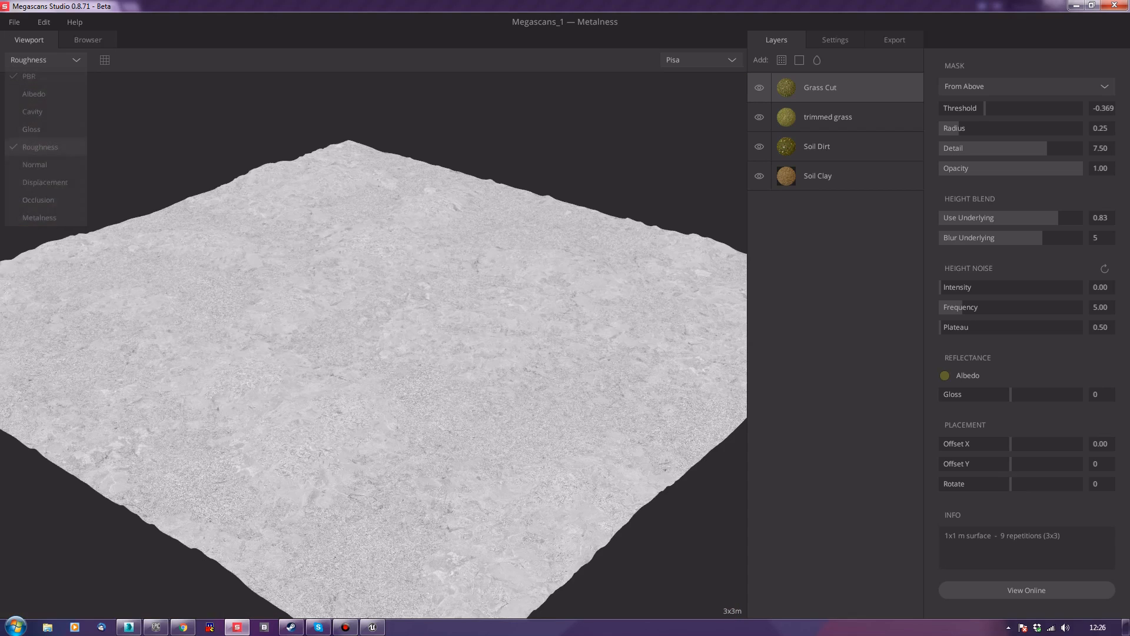
left_click(44, 59)
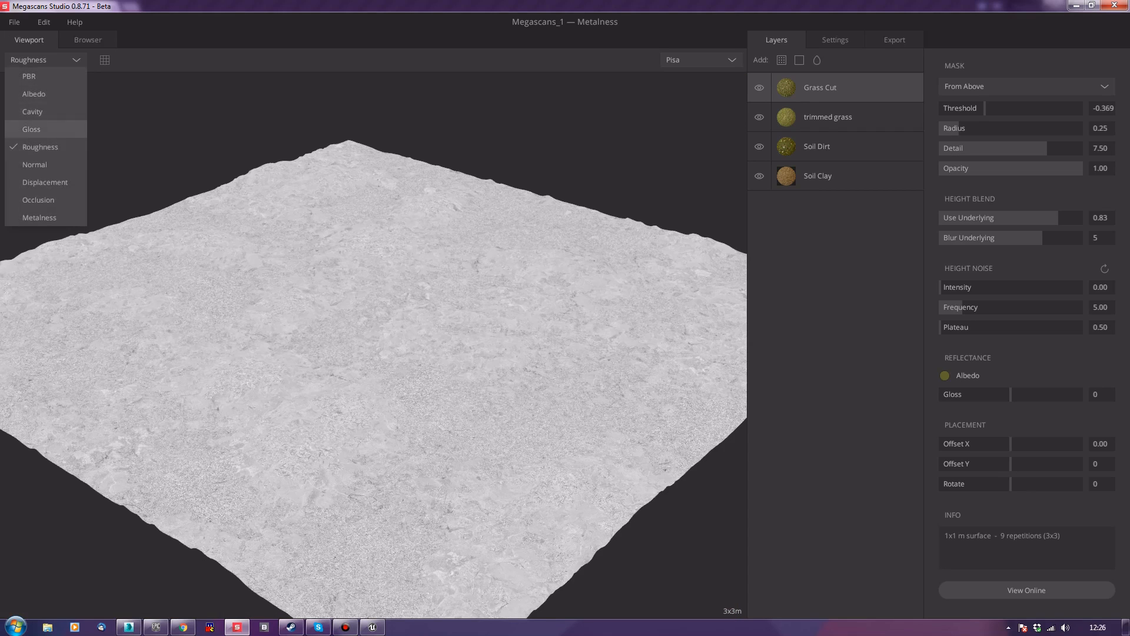
left_click(35, 129)
left_click(44, 60)
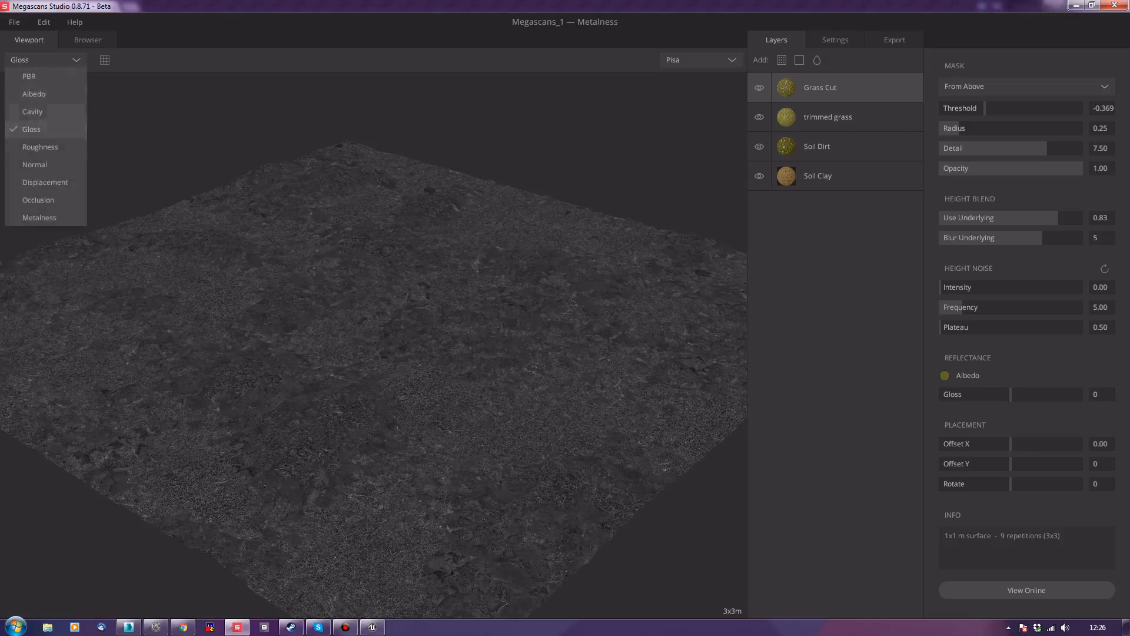
left_click(35, 112)
left_click_drag(329, 306, 462, 297)
left_click(44, 60)
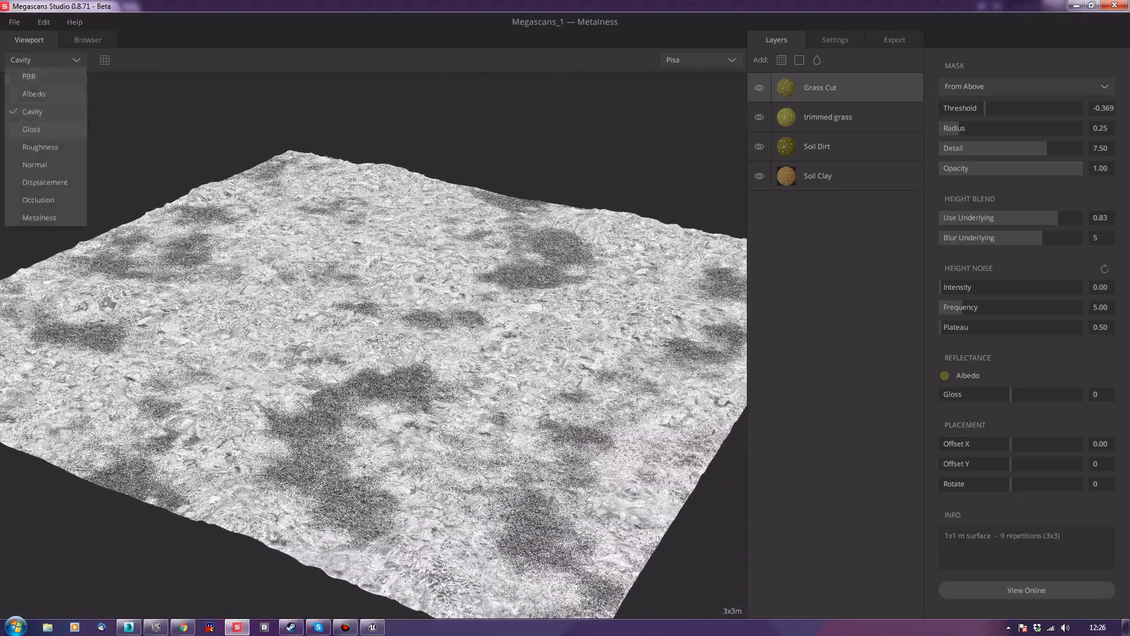
left_click(35, 182)
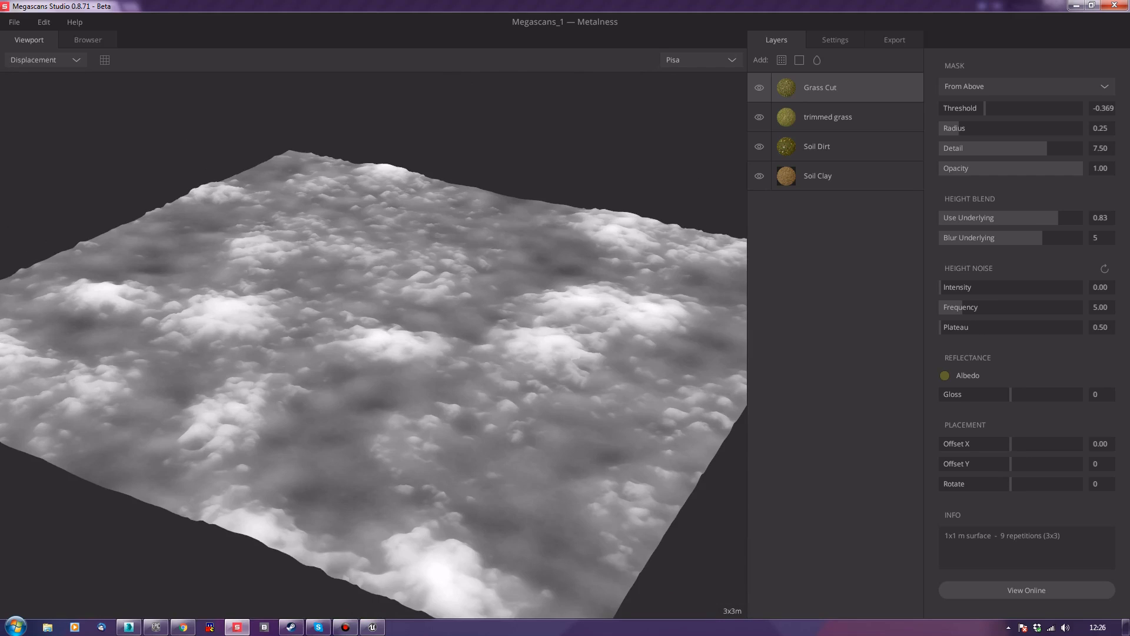
left_click(44, 60)
left_click(35, 111)
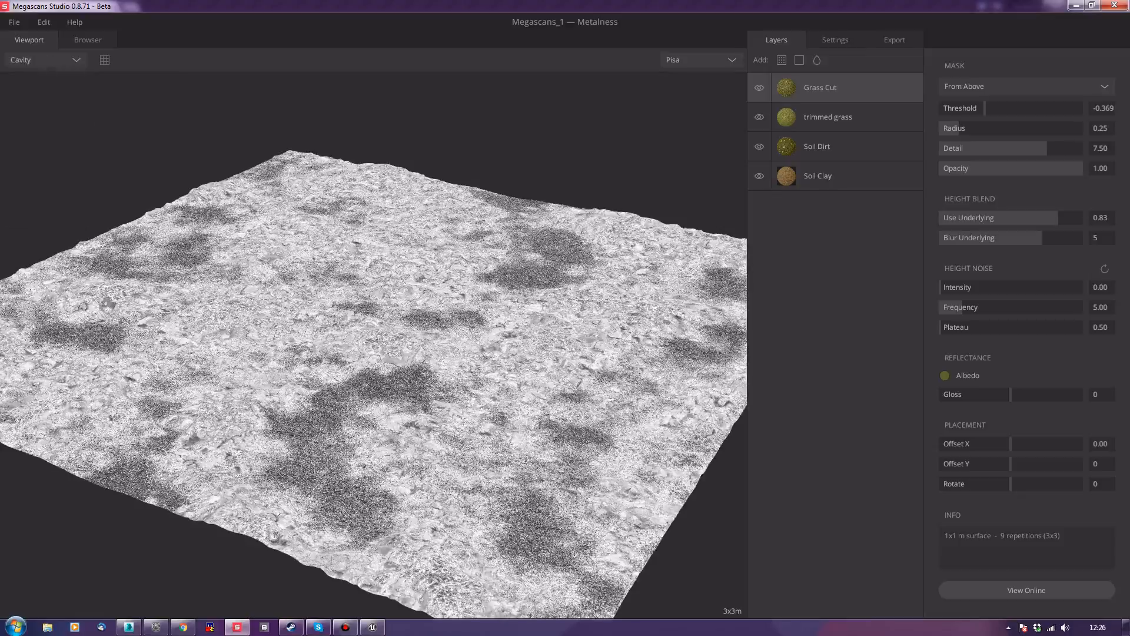
left_click_drag(330, 330, 276, 323)
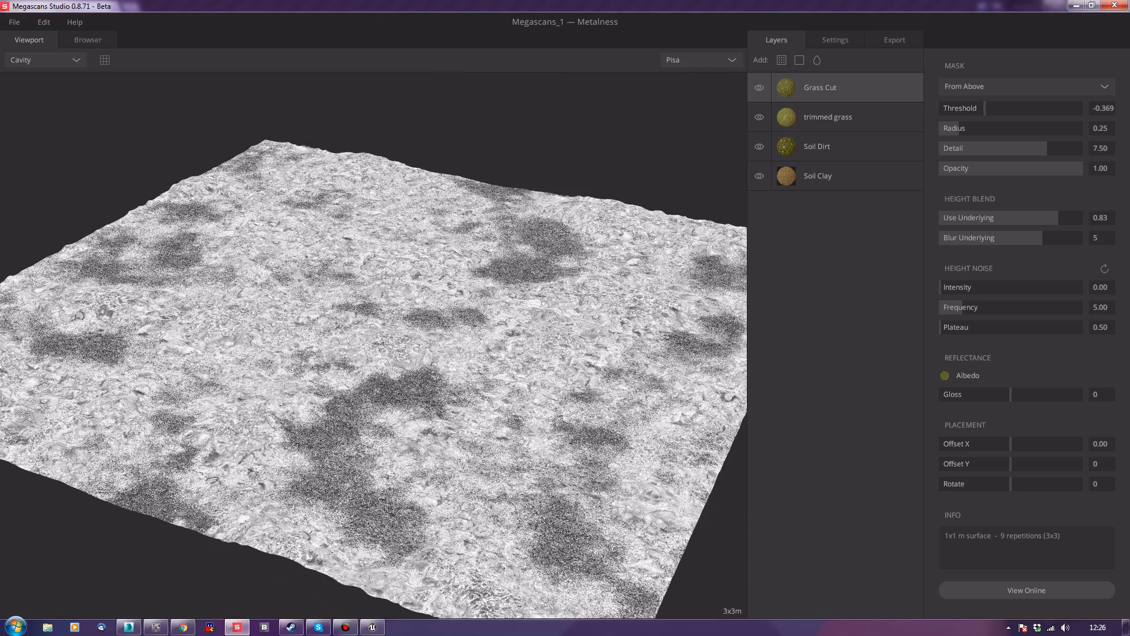
left_click(45, 60)
left_click(24, 77)
Preview the ground material tiled to check its repetition, and switch the tiled preview off again
left_click(105, 60)
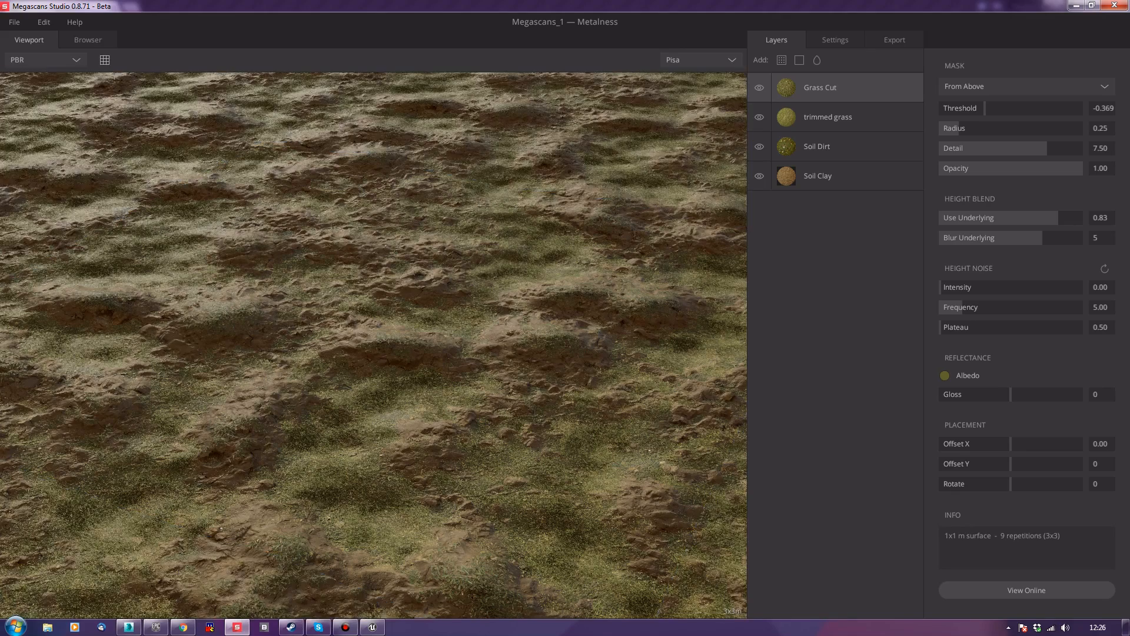
scroll(373, 345, "down", 5)
scroll(374, 345, "down", 5)
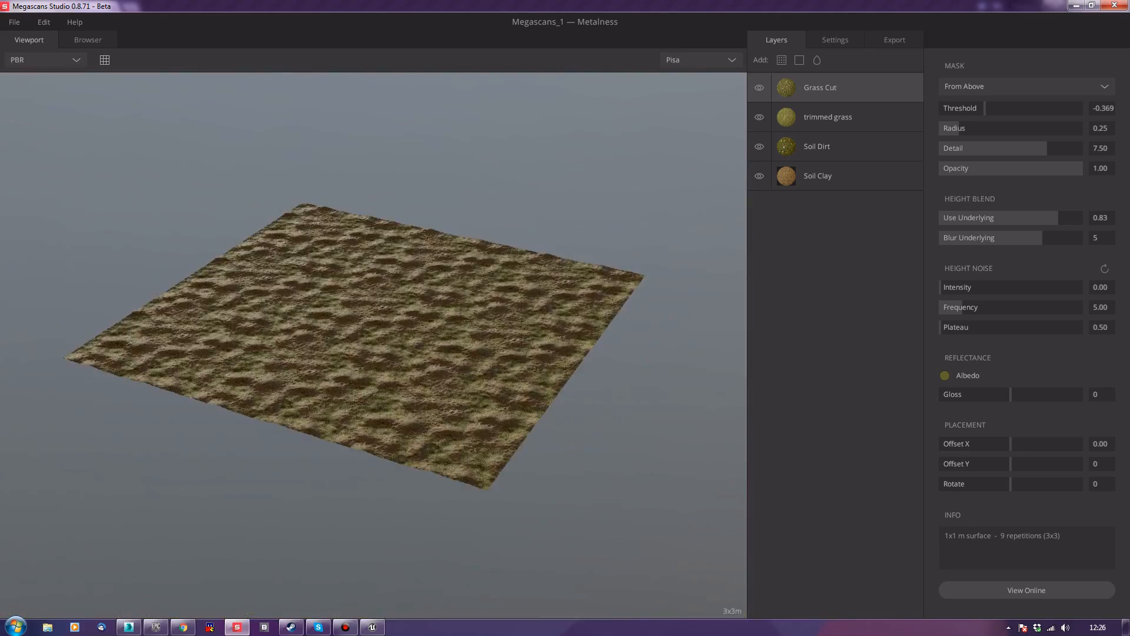
scroll(373, 345, "up", 6)
left_click_drag(374, 345, 524, 300)
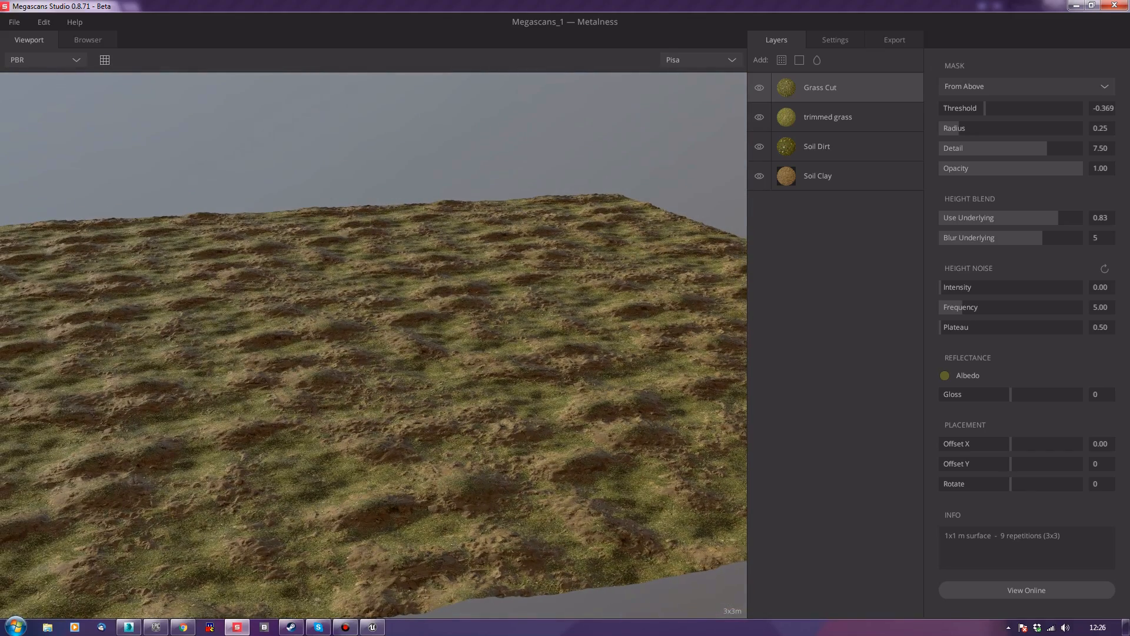
left_click(105, 60)
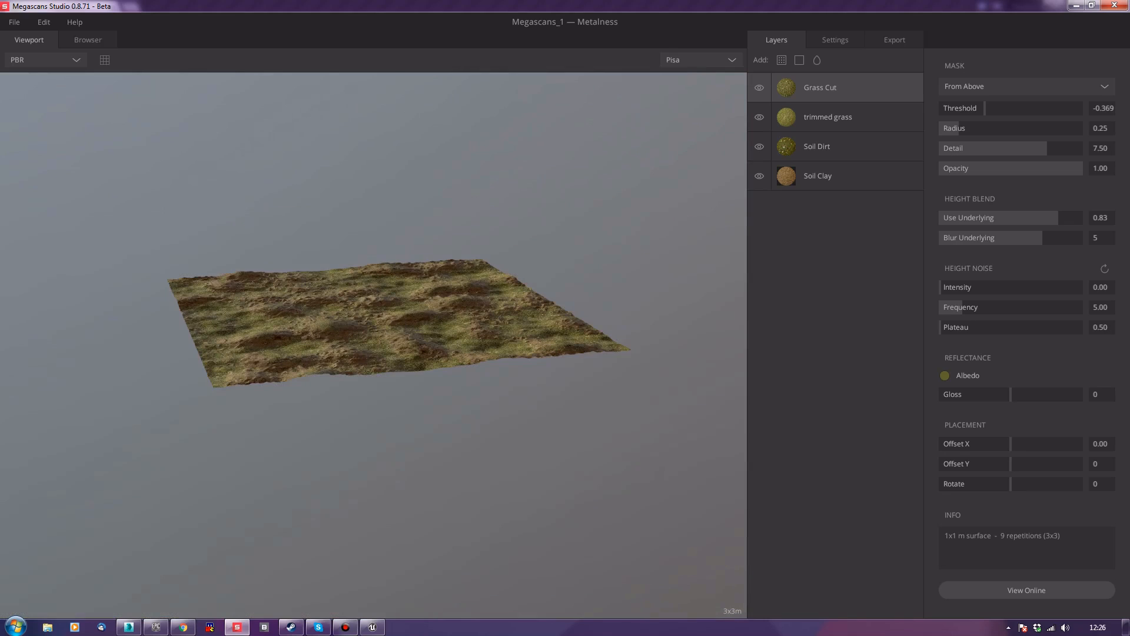
Review the mask, height blend and noise settings of the trimmed grass, Soil Dirt, Soil Clay and Grass Cut layers
left_click_drag(388, 329, 271, 359)
scroll(373, 345, "up", 5)
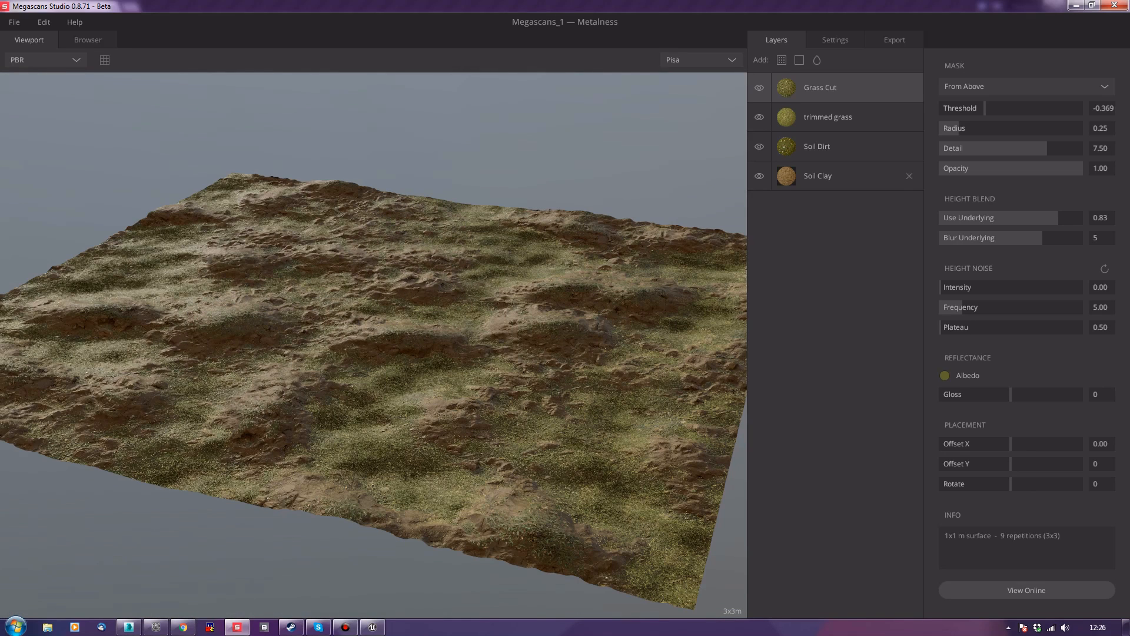
left_click(836, 117)
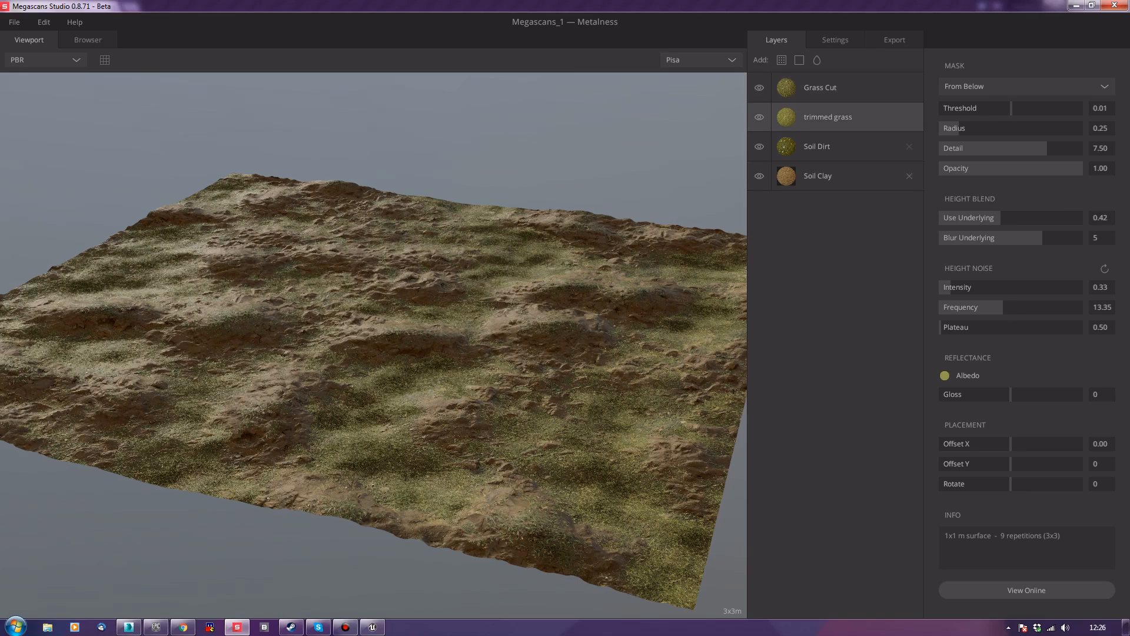
left_click(836, 146)
left_click(837, 176)
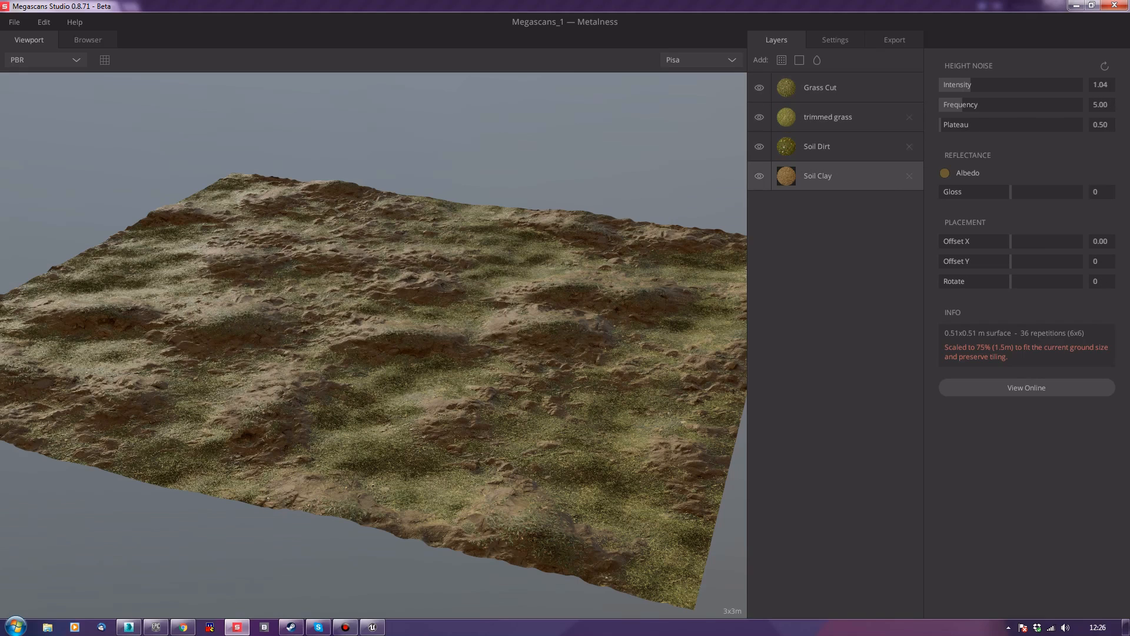
left_click(836, 87)
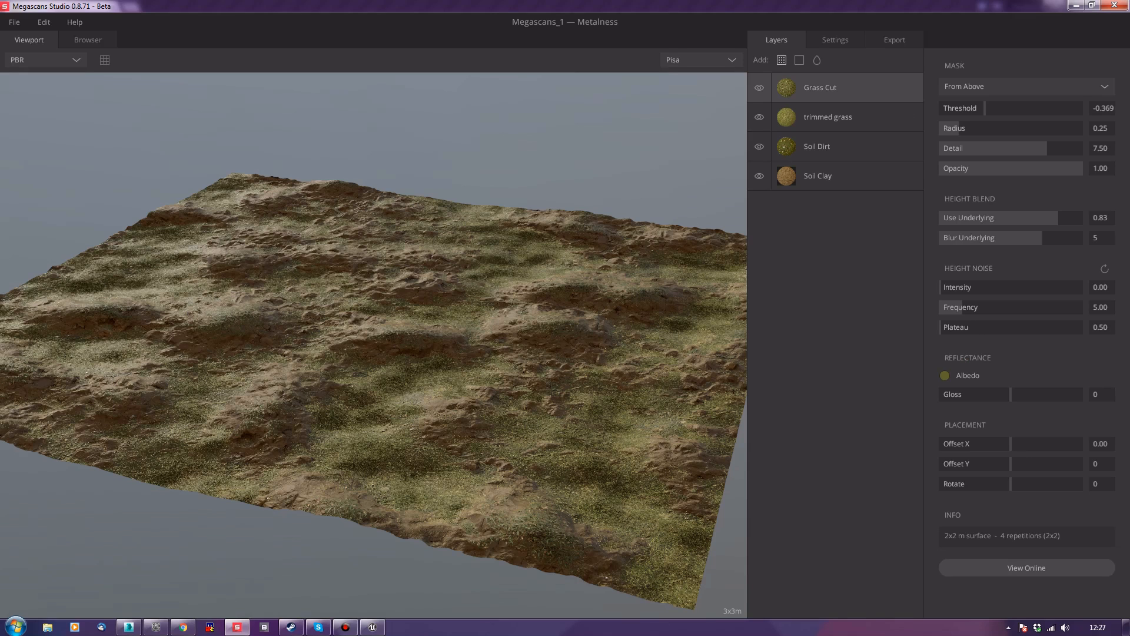
Add the Construction Gravel surface from the library as the topmost layer above Grass Cut
left_click(782, 59)
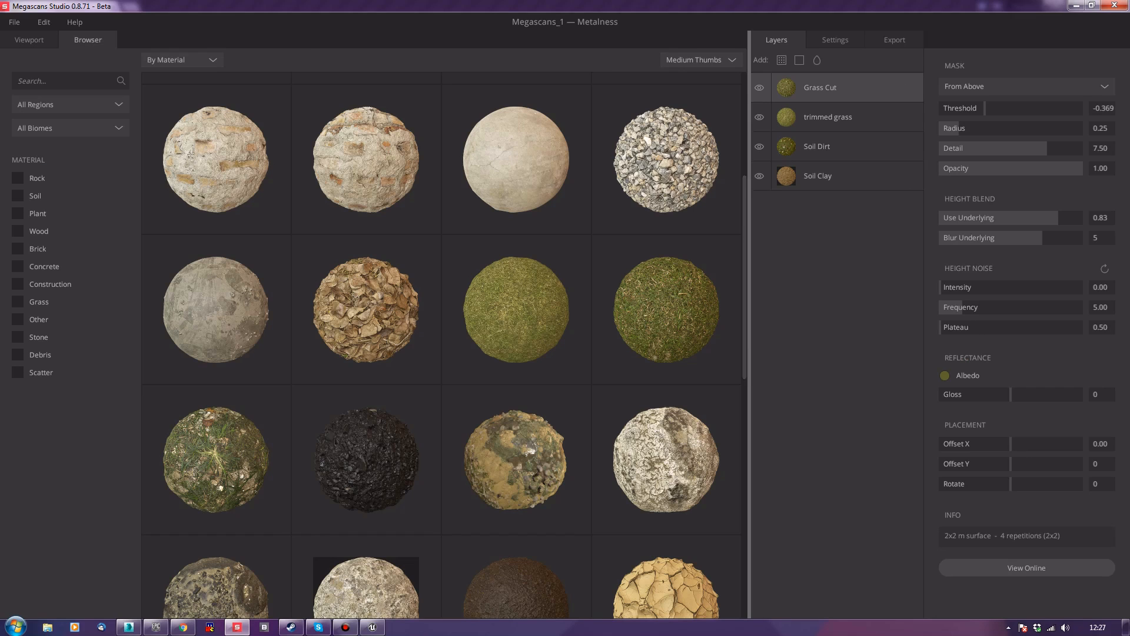
scroll(441, 347, "down", 3)
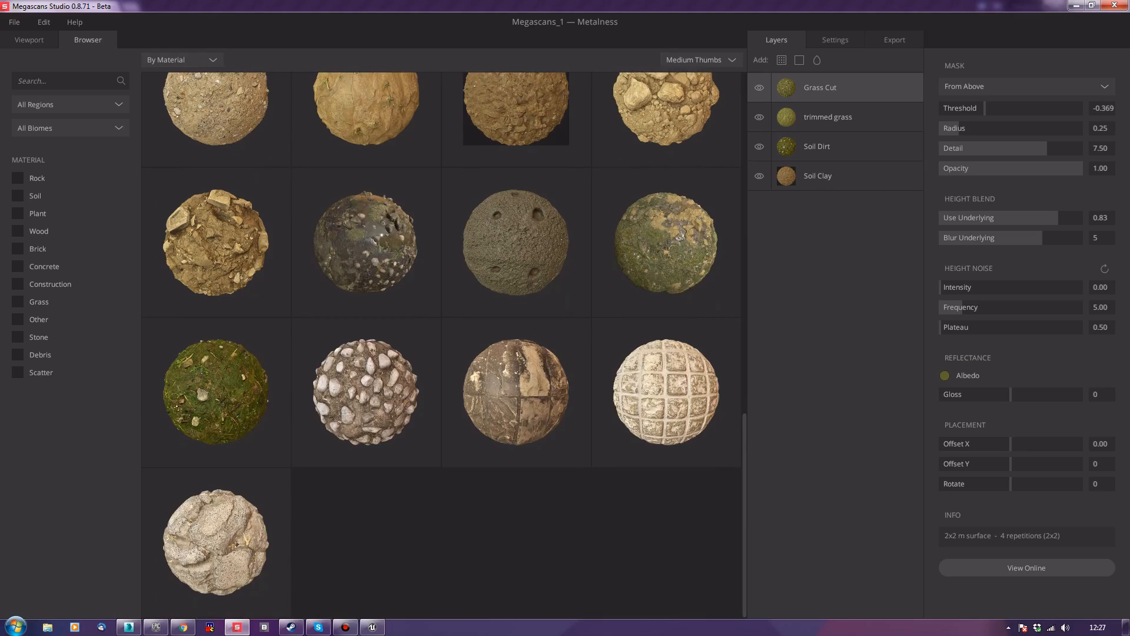
scroll(665, 309, "up", 5)
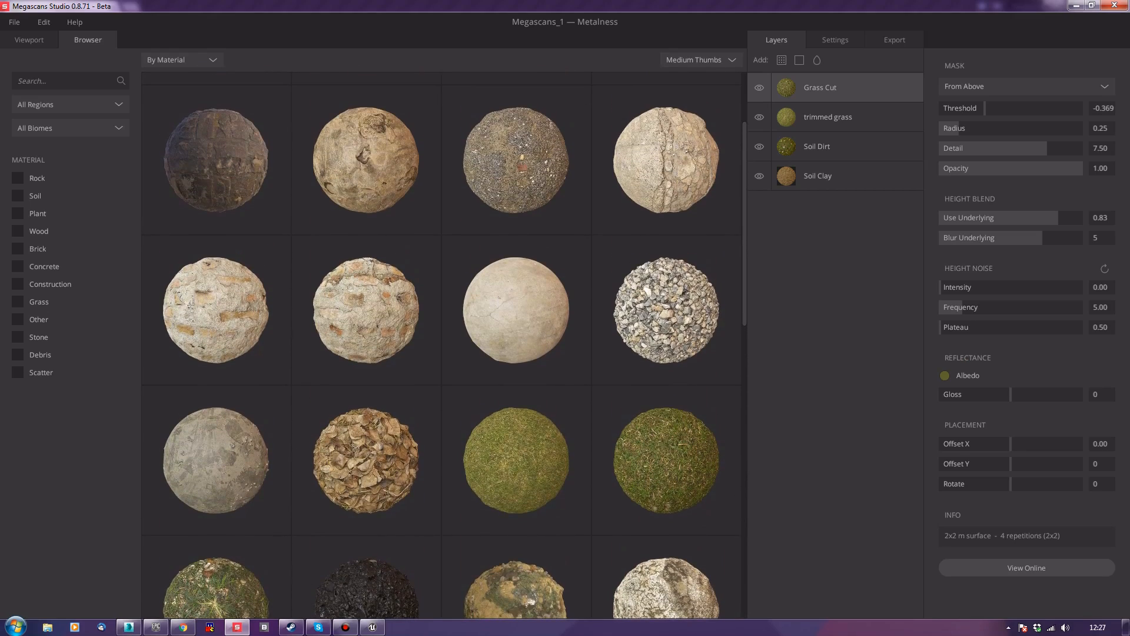
left_click(666, 311)
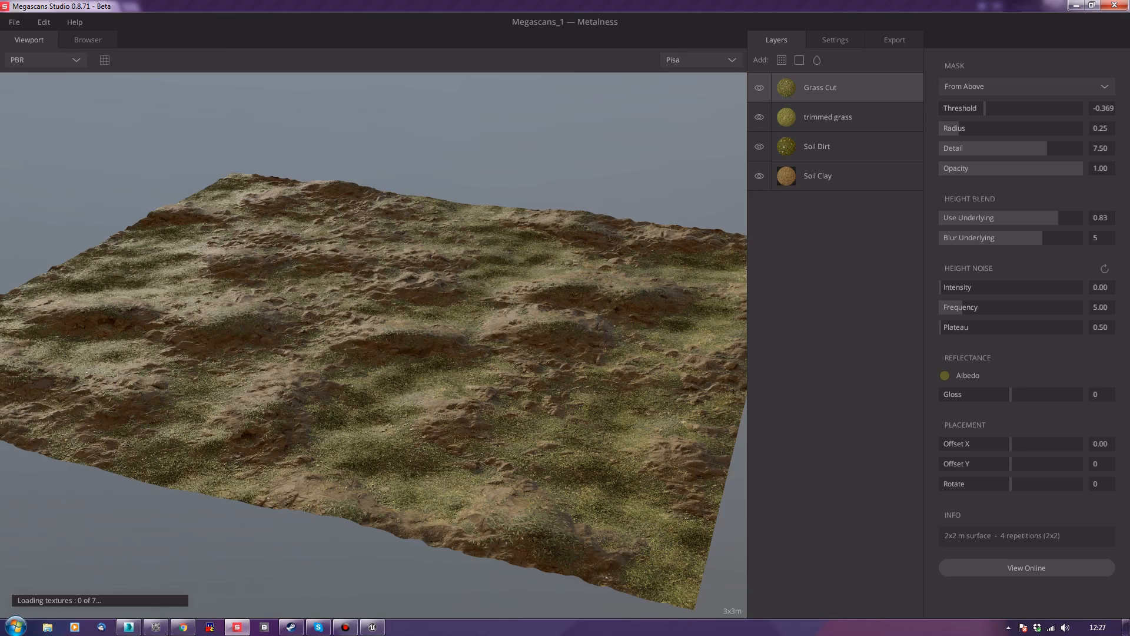
left_click_drag(377, 330, 336, 330)
scroll(246, 322, "up", 4)
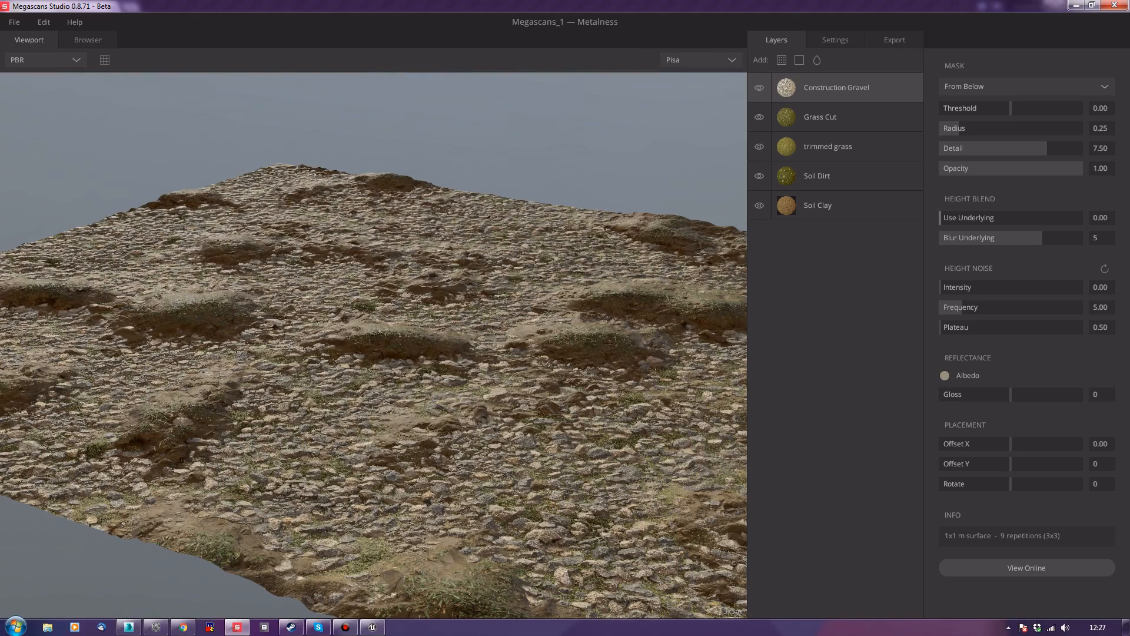
Set the Construction Gravel layer's Use Underlying to 0.46 and its mask threshold to -0.158
left_click_drag(940, 218, 1006, 218)
left_click_drag(1010, 108, 1000, 107)
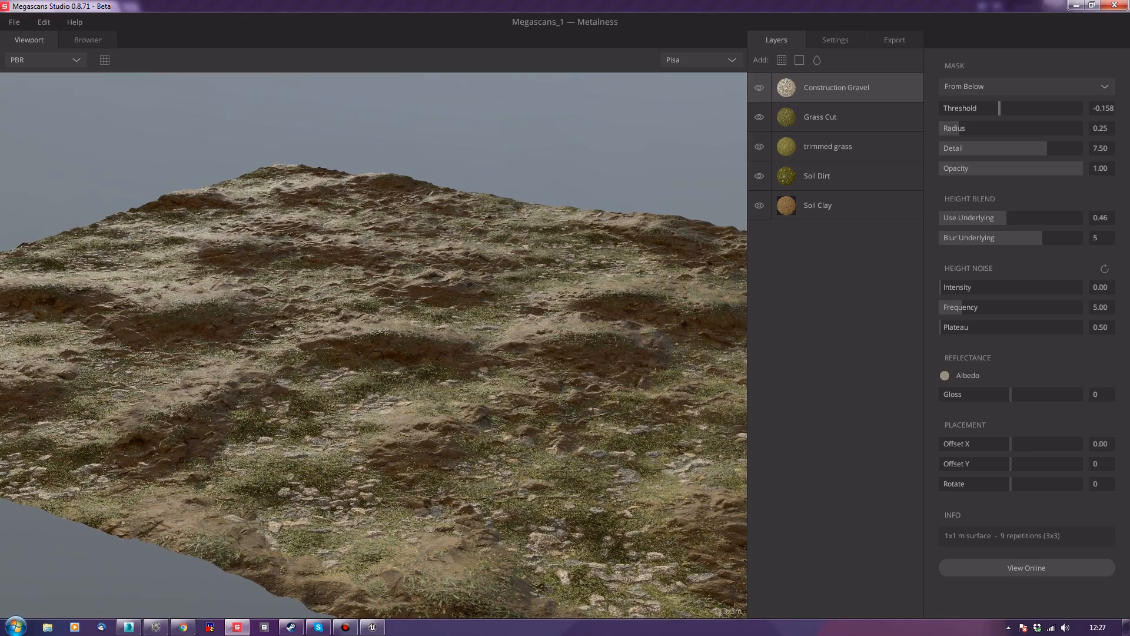
mouse_move(353, 294)
left_mouse_down()
mouse_move(436, 359)
mouse_move(477, 371)
mouse_move(344, 291)
mouse_move(350, 283)
left_mouse_up()
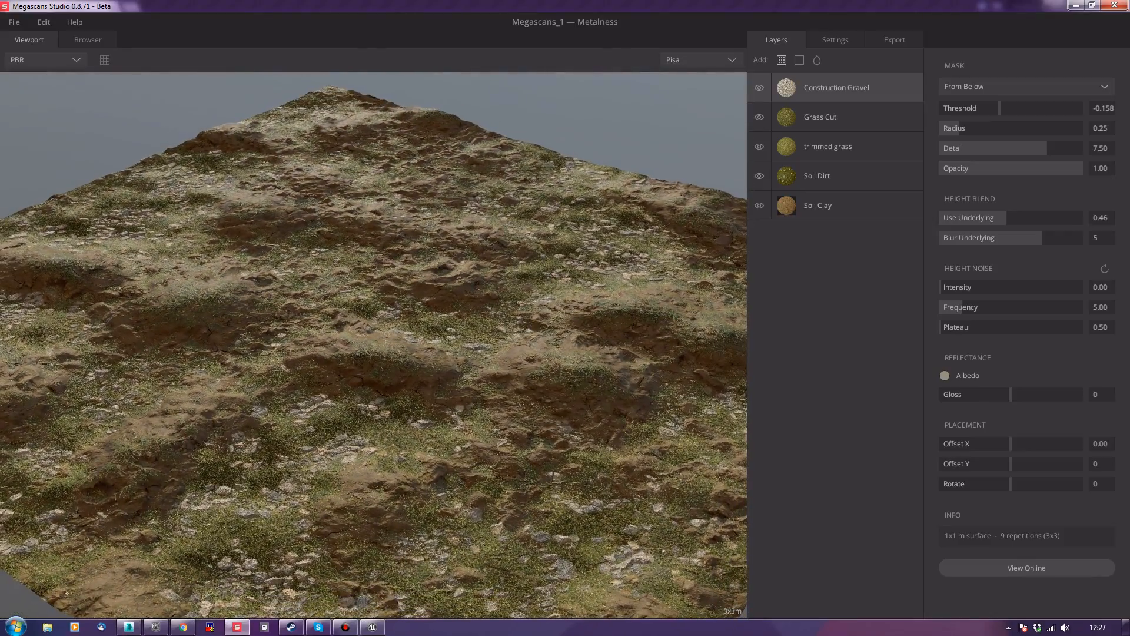
Add the Stone surface with rounded pebbles from the library as the topmost layer above Construction Gravel
left_click(782, 60)
scroll(518, 333, "down", 8)
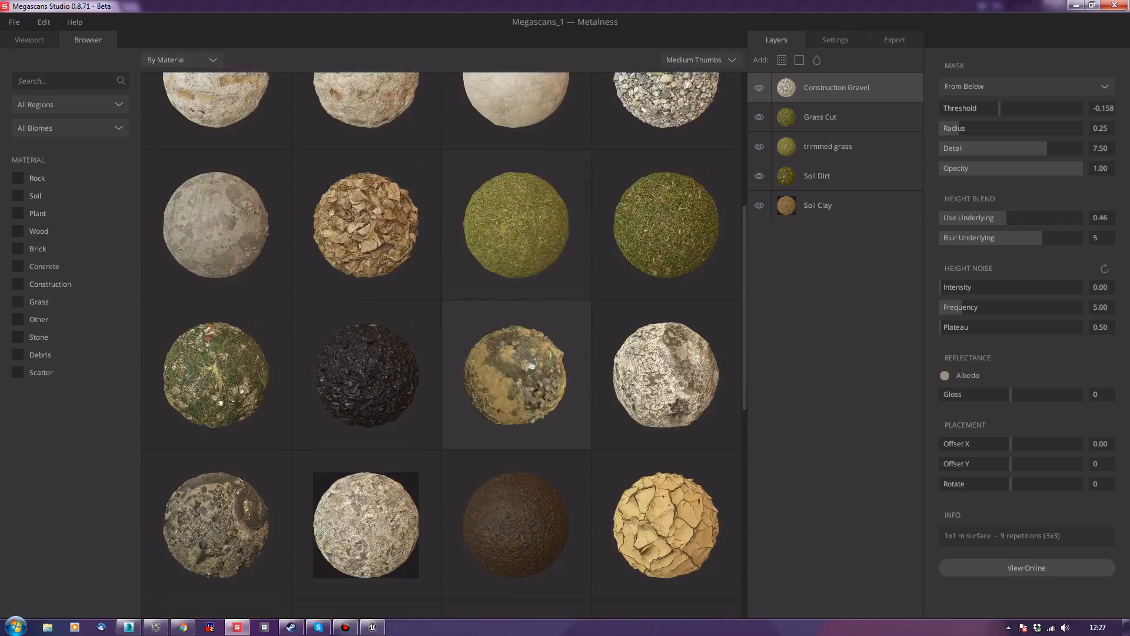
scroll(518, 330, "down", 5)
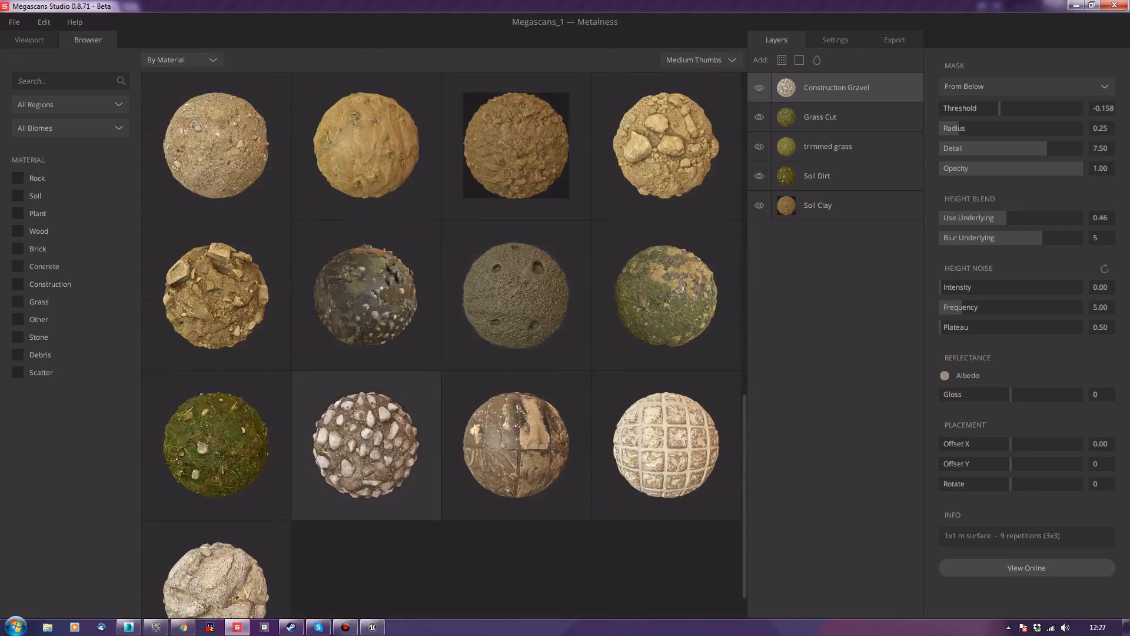
left_click(383, 442)
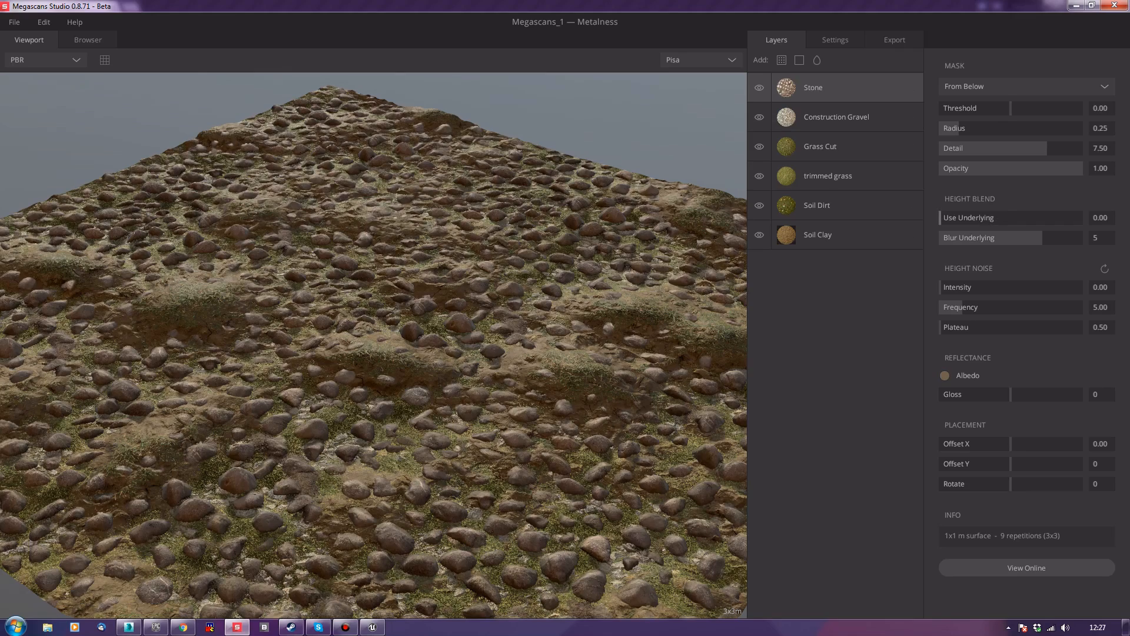
Set the Stone layer's Use Underlying to 0.69 and its mask threshold to -0.477
left_click_drag(941, 218, 1039, 218)
left_click_drag(1011, 108, 977, 108)
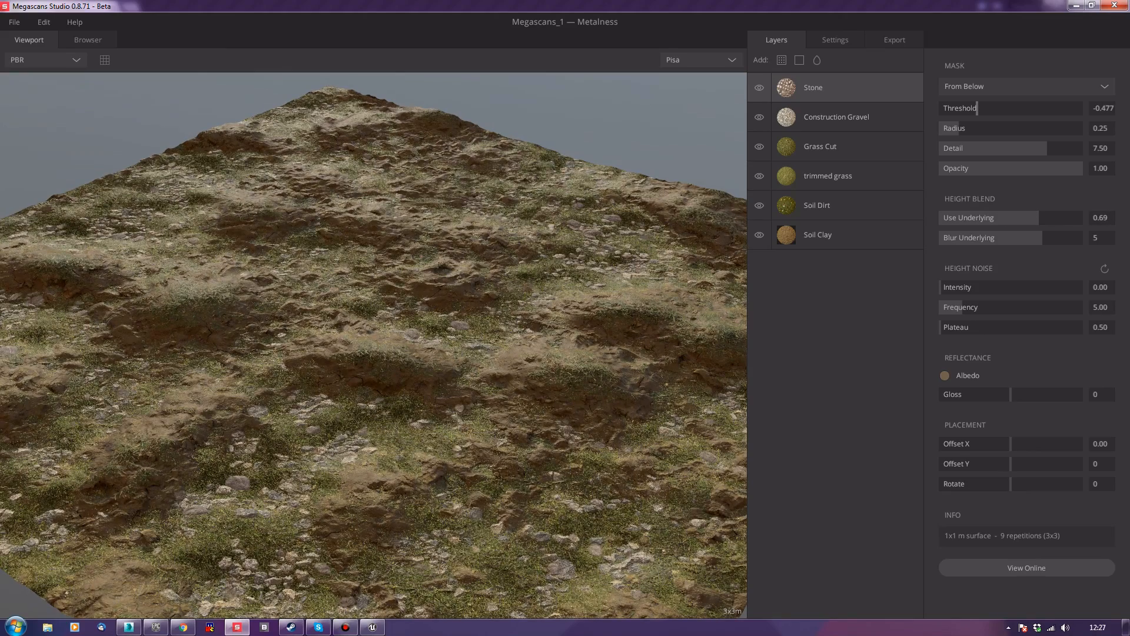
left_click_drag(330, 354, 559, 324)
left_click_drag(412, 353, 597, 359)
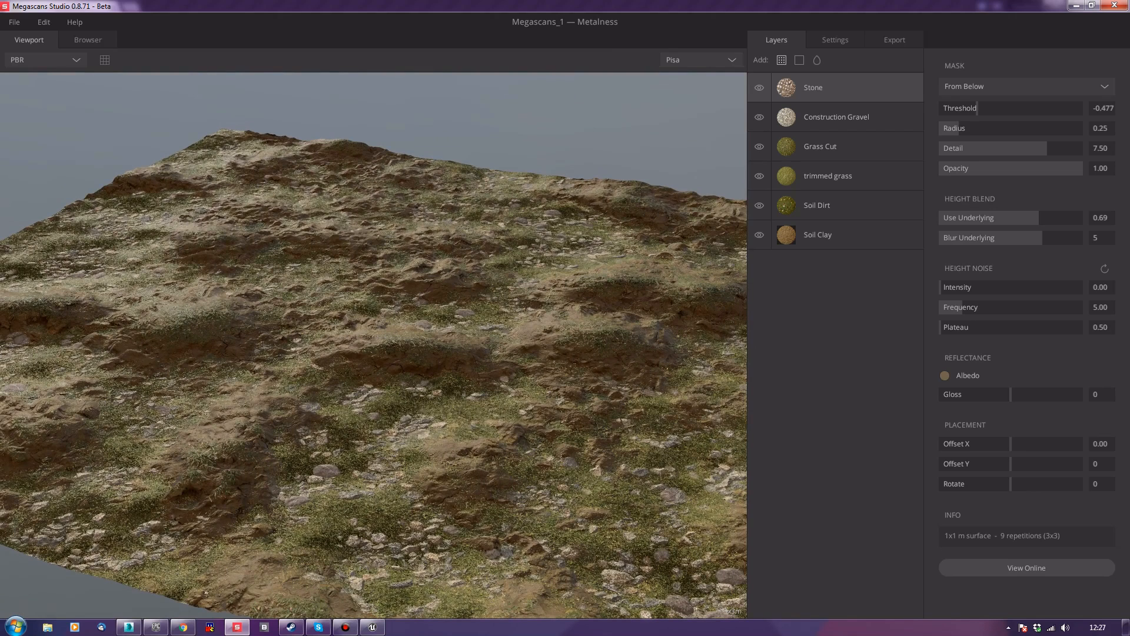
Add the glossy black surface named Other from the library as the topmost layer above Stone
left_click(782, 60)
scroll(517, 353, "up", 6)
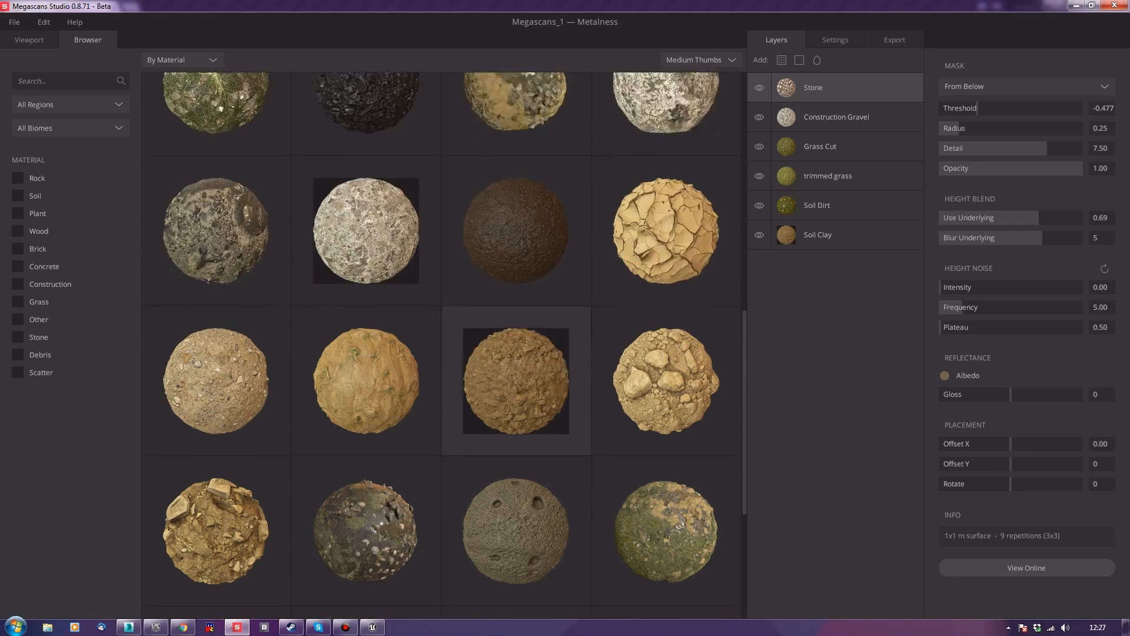
left_click(367, 375)
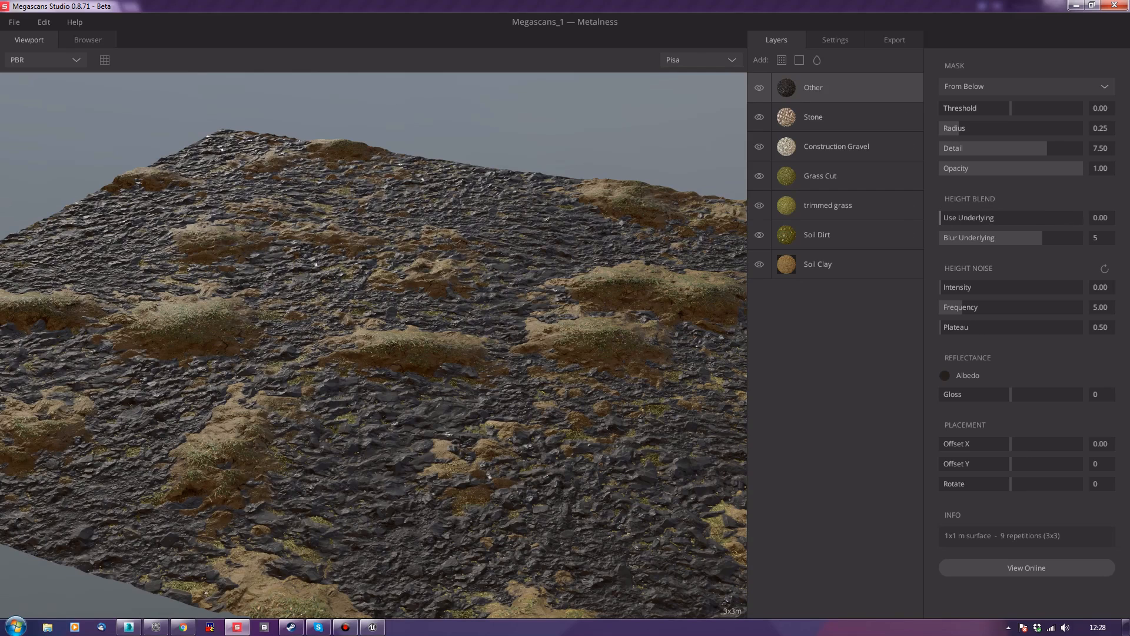
Set the Other layer's Use Underlying to 0.81, with height noise intensity 0.68 and frequency 17.15
left_click_drag(941, 218, 1056, 218)
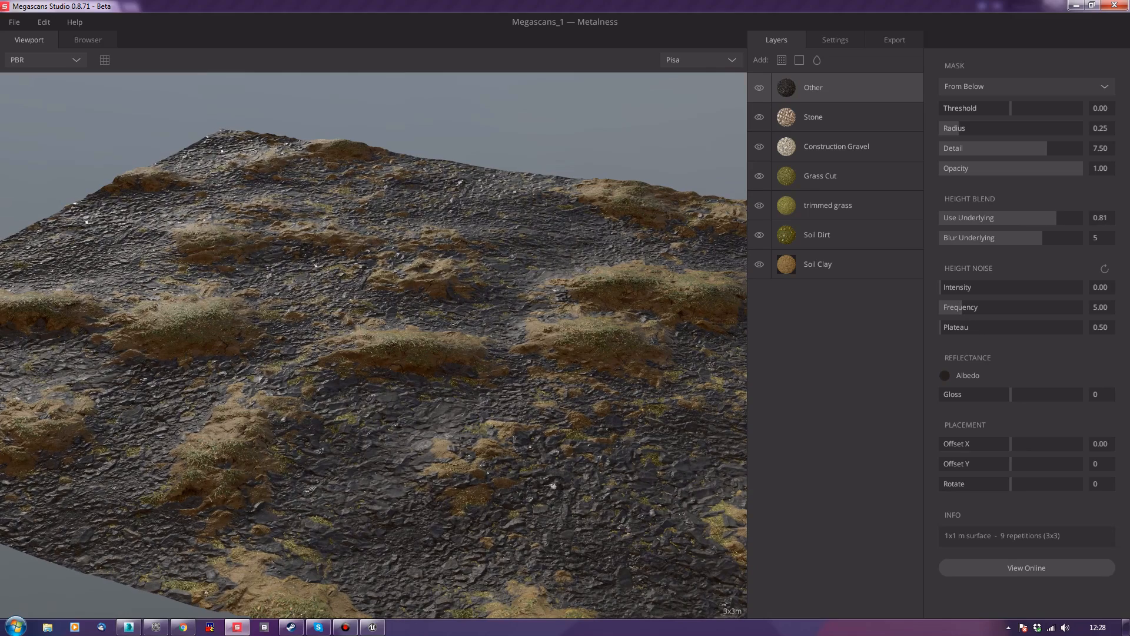
left_click_drag(941, 286, 1020, 307)
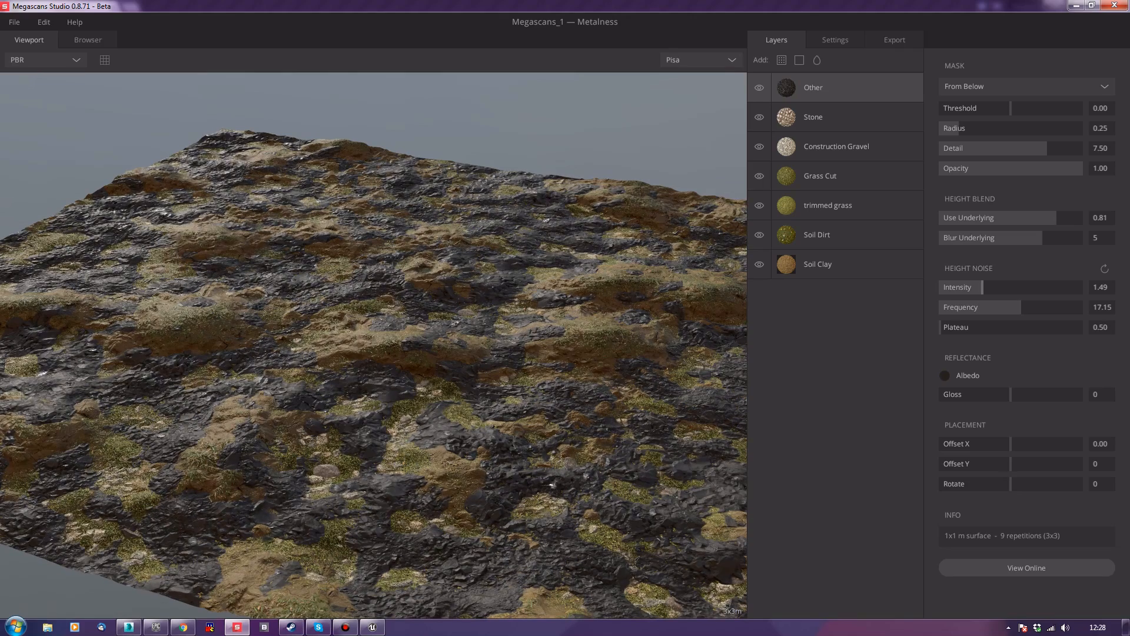
left_click_drag(982, 287, 960, 288)
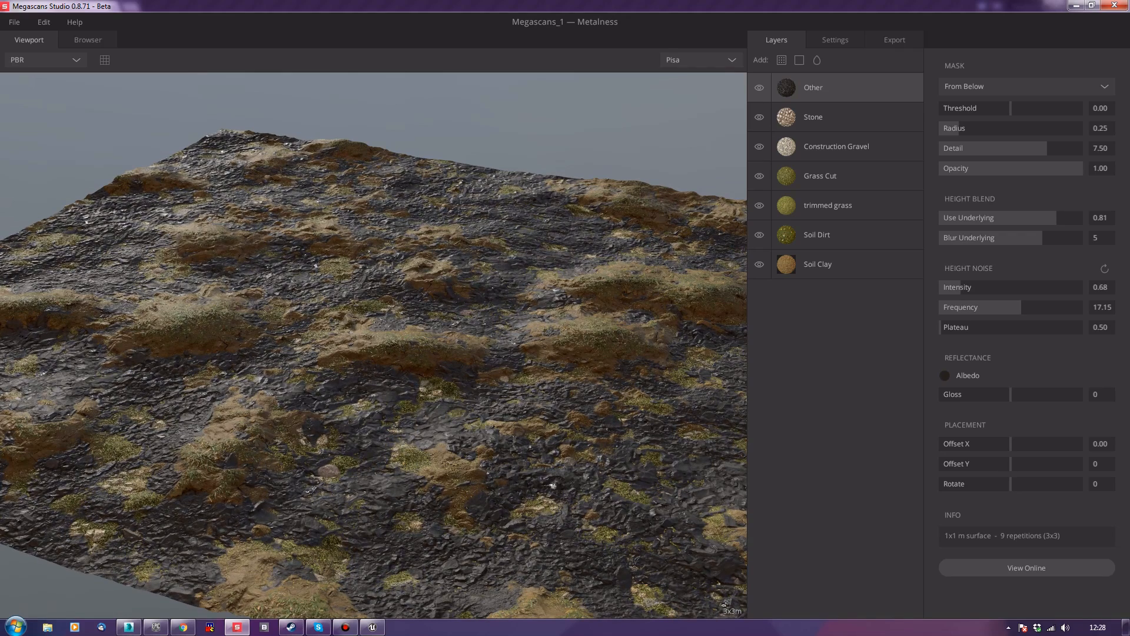
mouse_move(1010, 108)
left_mouse_down()
mouse_move(999, 109)
mouse_move(1011, 108)
left_mouse_up()
left_click_drag(306, 329, 205, 271)
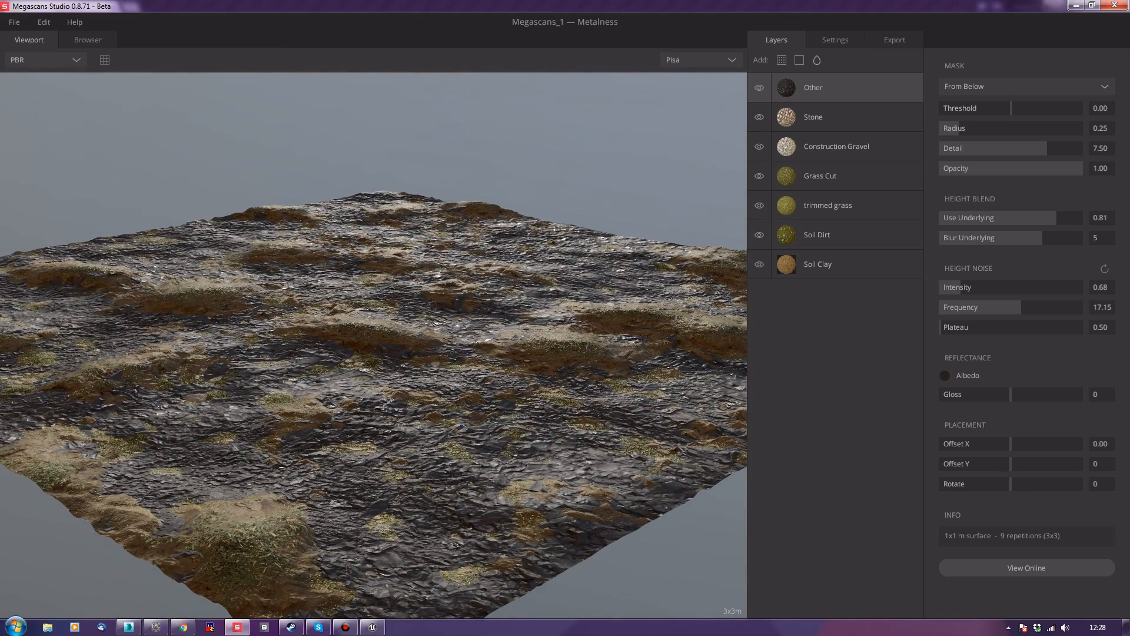
Add a Liquid layer on top with surface threshold -0.083 and moist threshold 0.08 to form small puddles
left_click(818, 60)
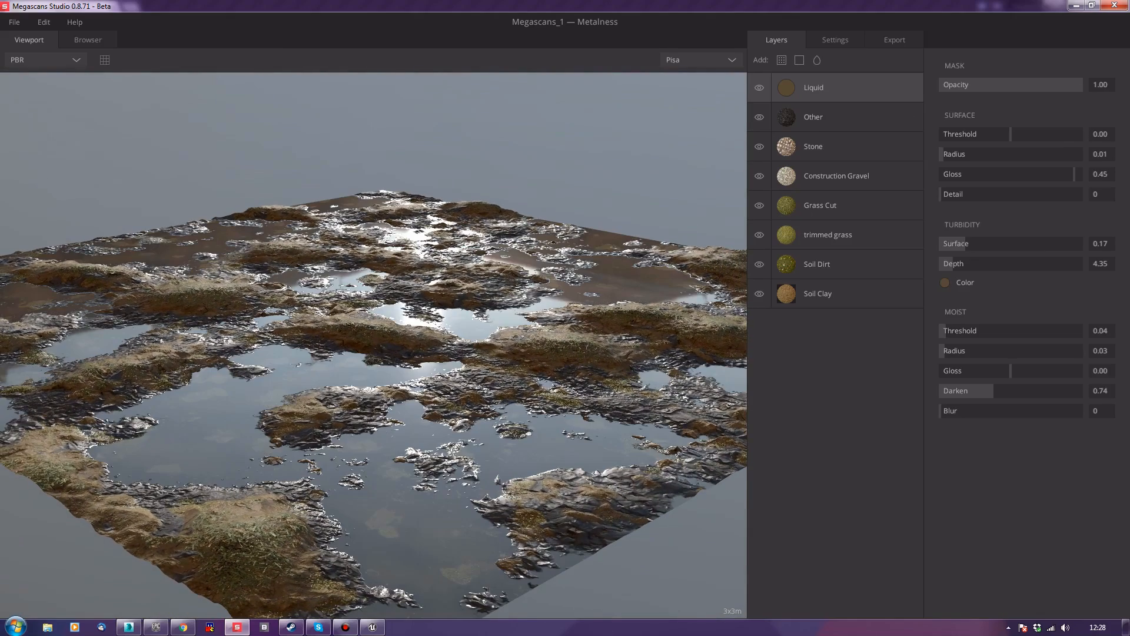
left_click_drag(353, 329, 389, 351)
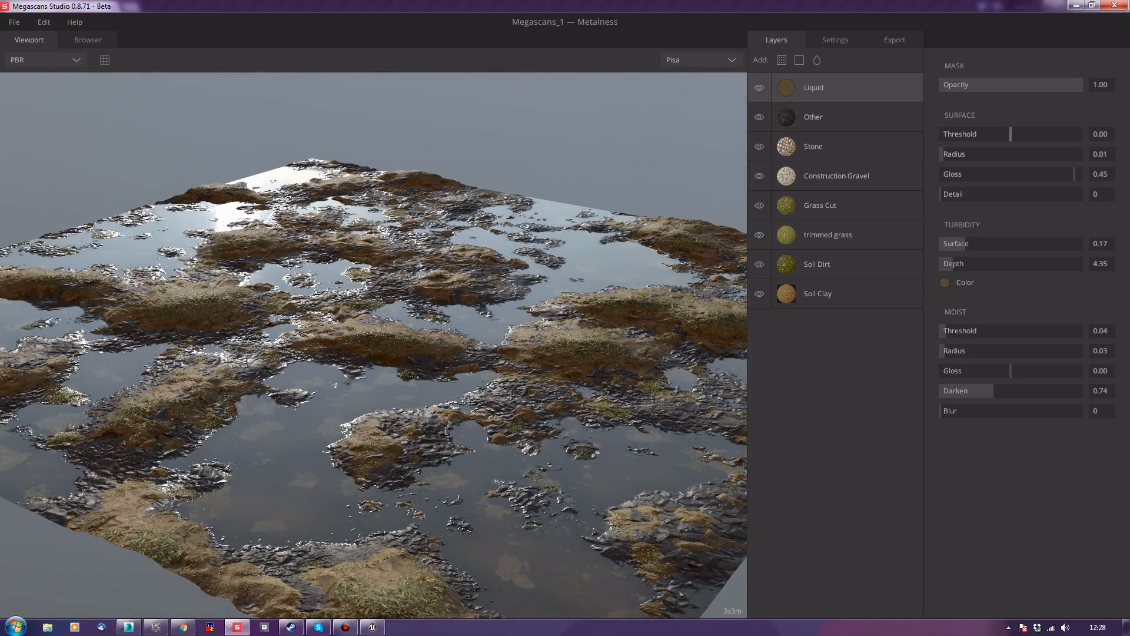
left_click_drag(1011, 134, 1006, 134)
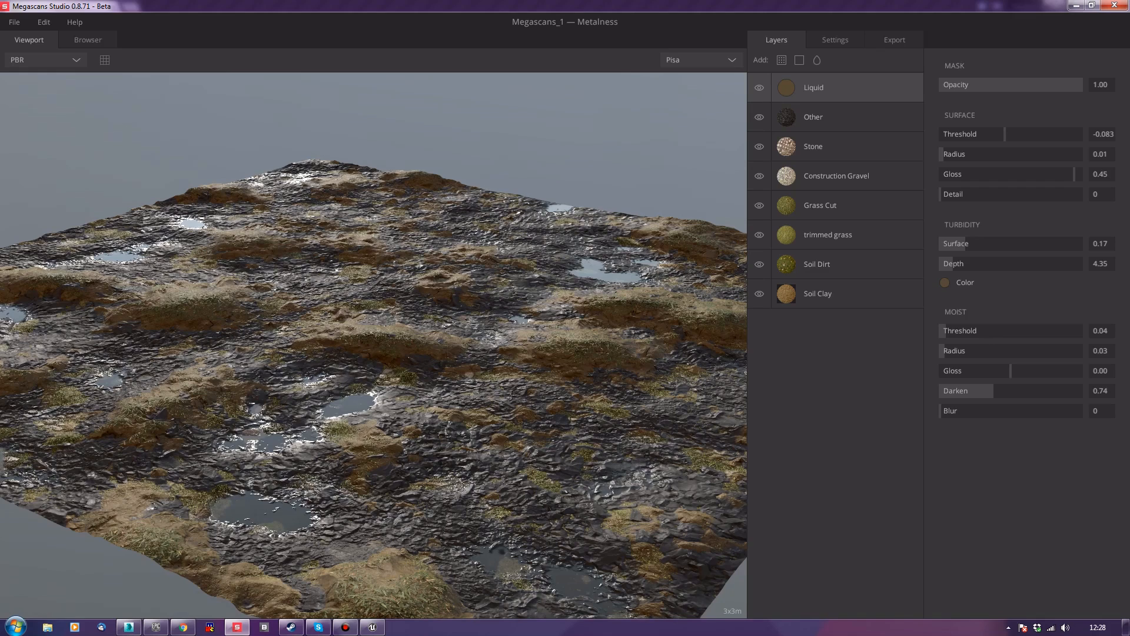
left_click_drag(945, 330, 952, 331)
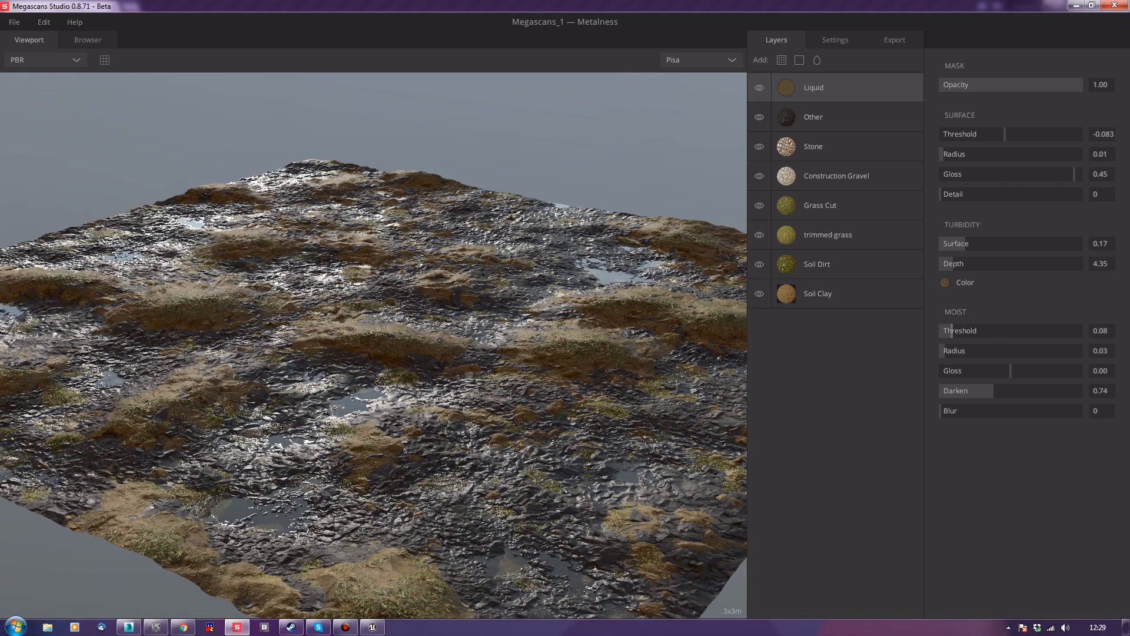
left_click_drag(388, 306, 221, 326)
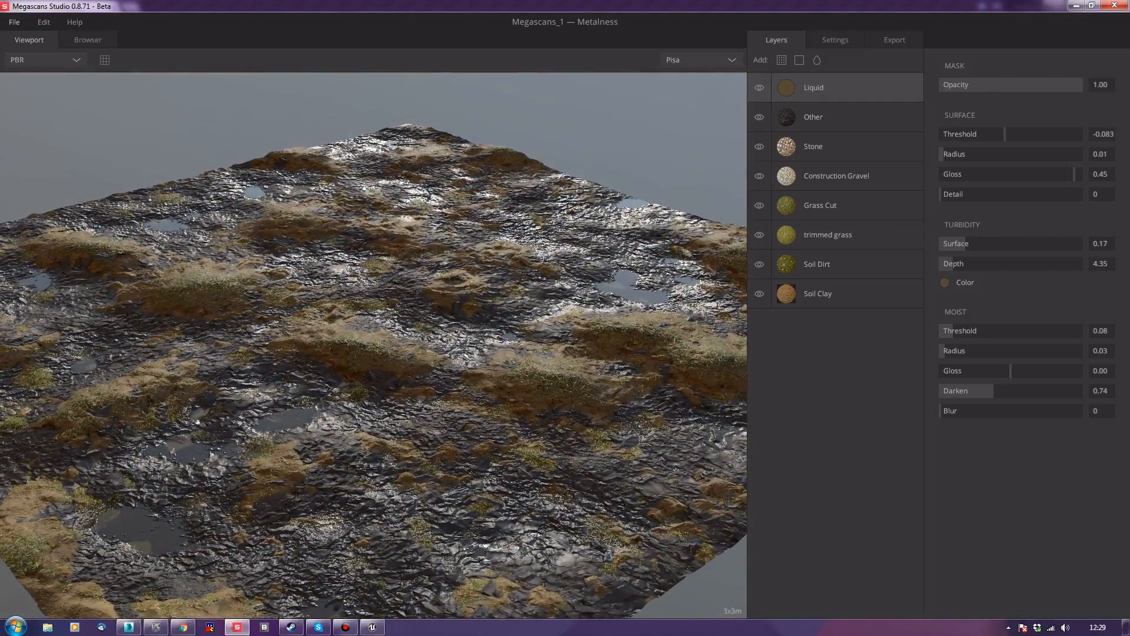
Save the blended ground to the library as a surface named Megascans_1 with Rock as its material
left_click(14, 22)
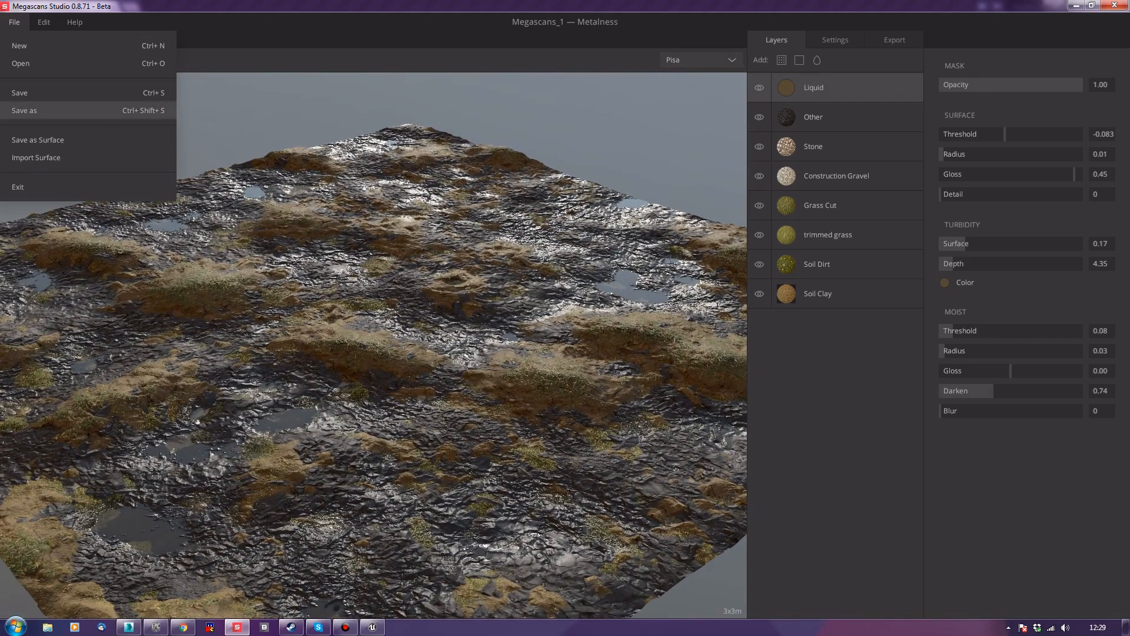
left_click(15, 22)
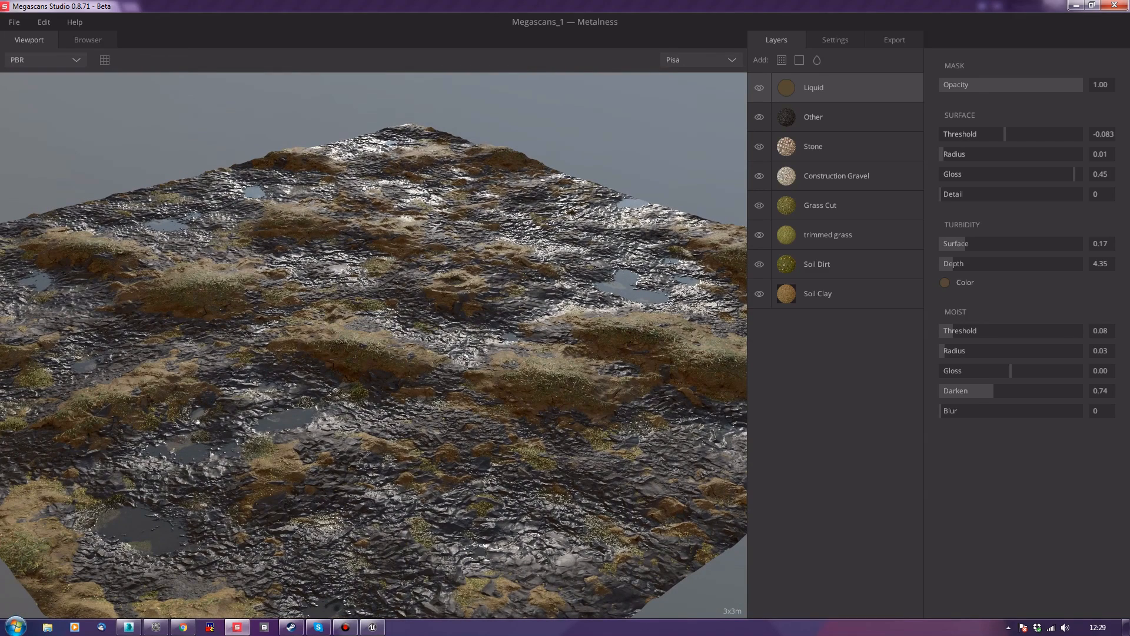
left_click(14, 22)
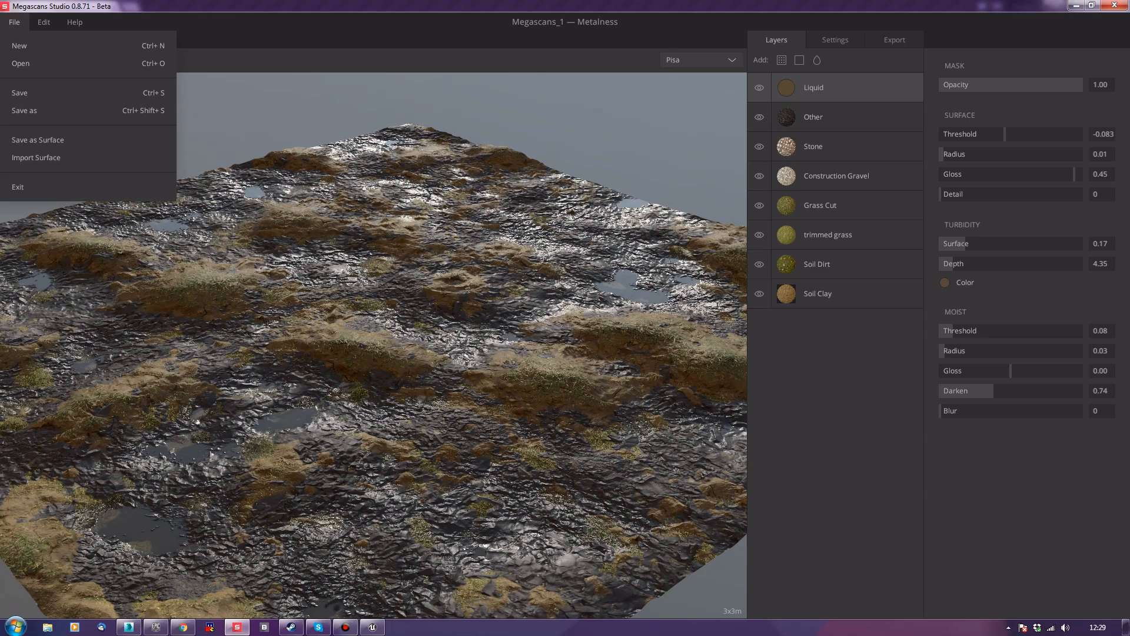
left_click(35, 139)
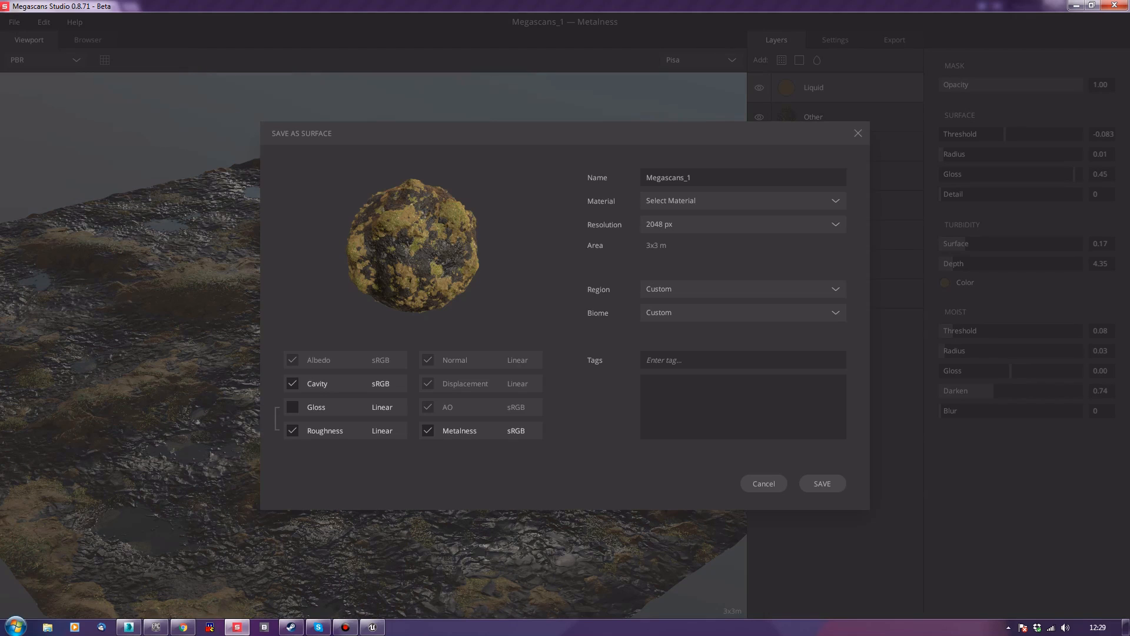
left_click(743, 201)
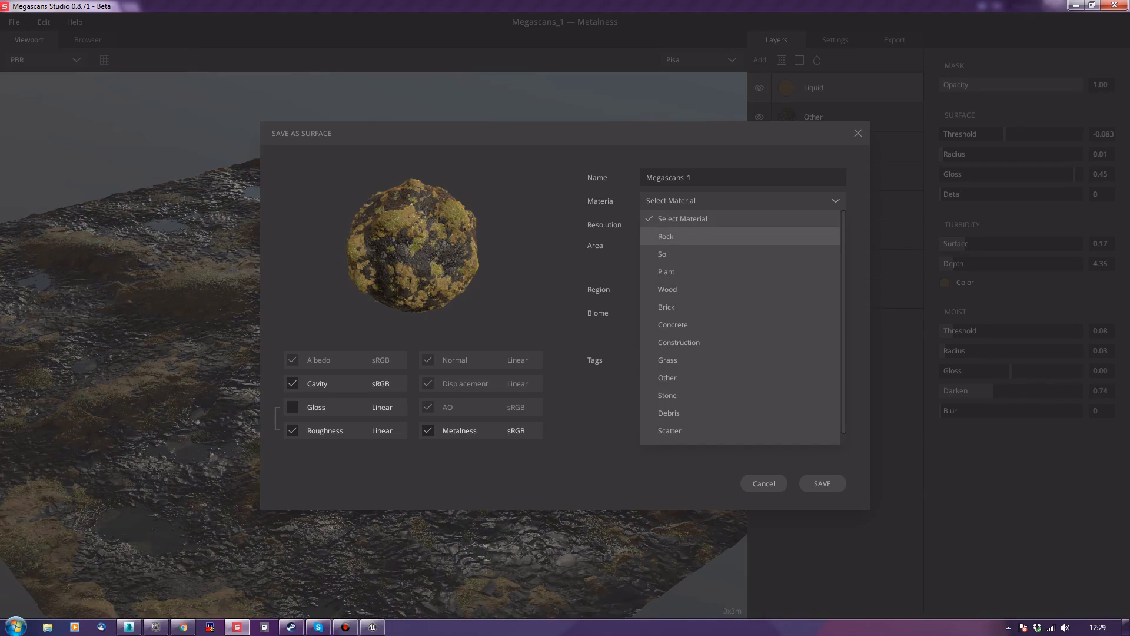
left_click(666, 236)
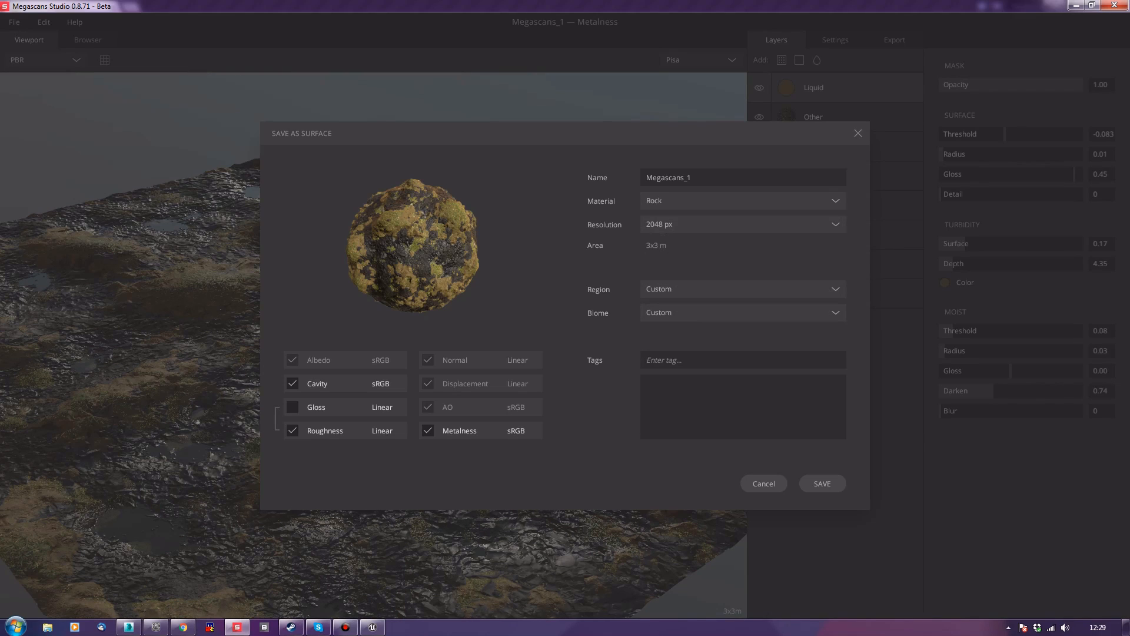
left_click(823, 484)
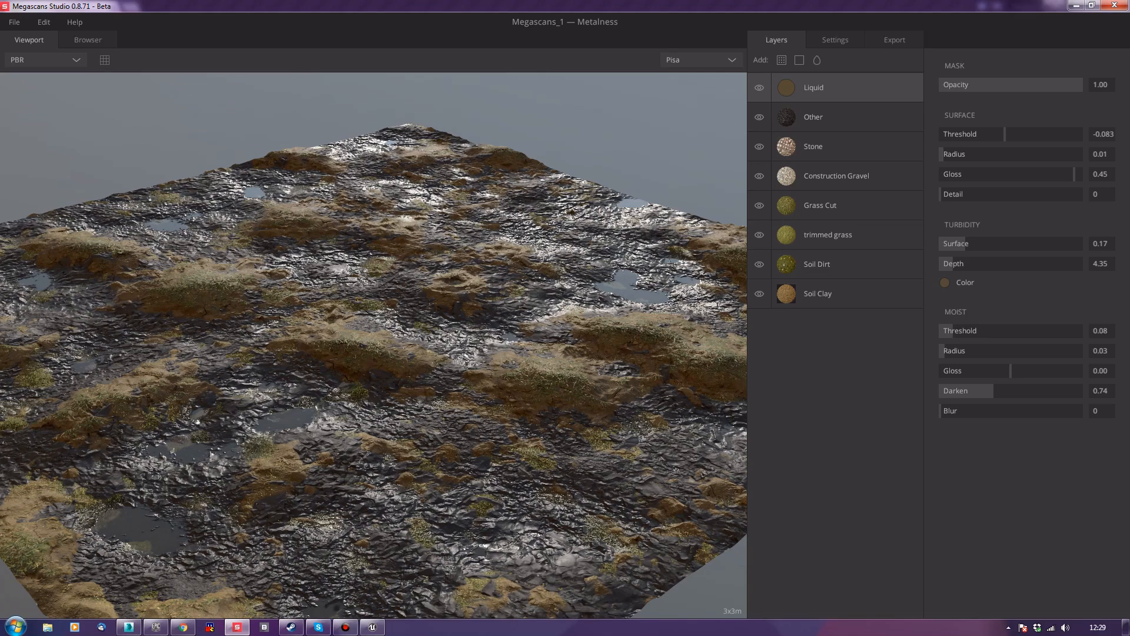
Load the default Metalness map set and export the Megascans_1 surface to D:\megascans\T_O_ground_01
left_click(895, 40)
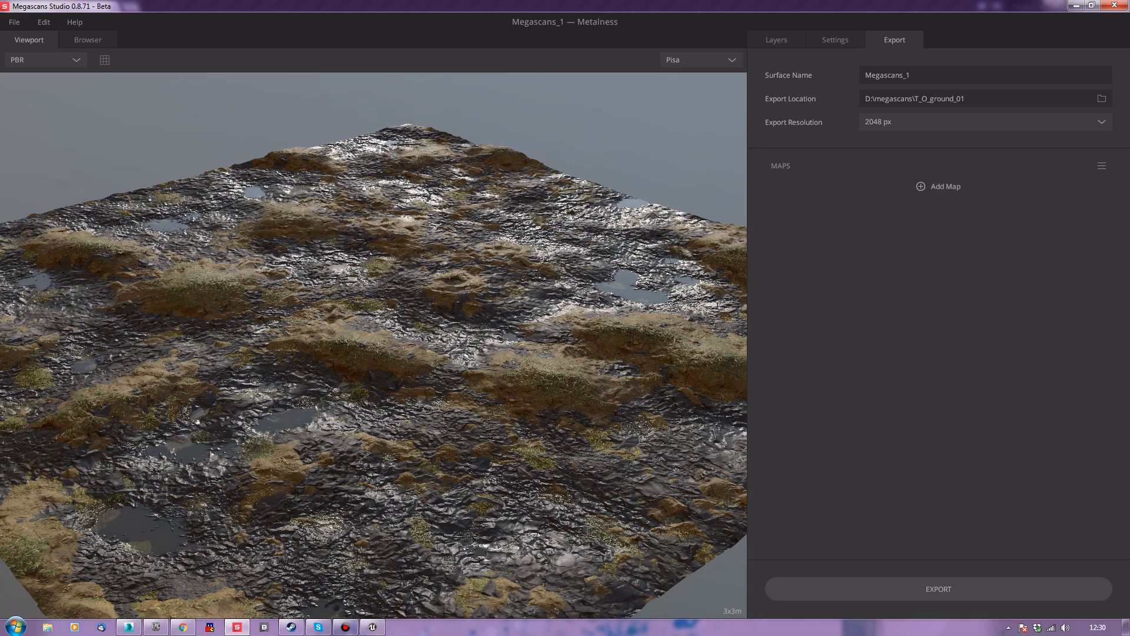
left_click(1102, 166)
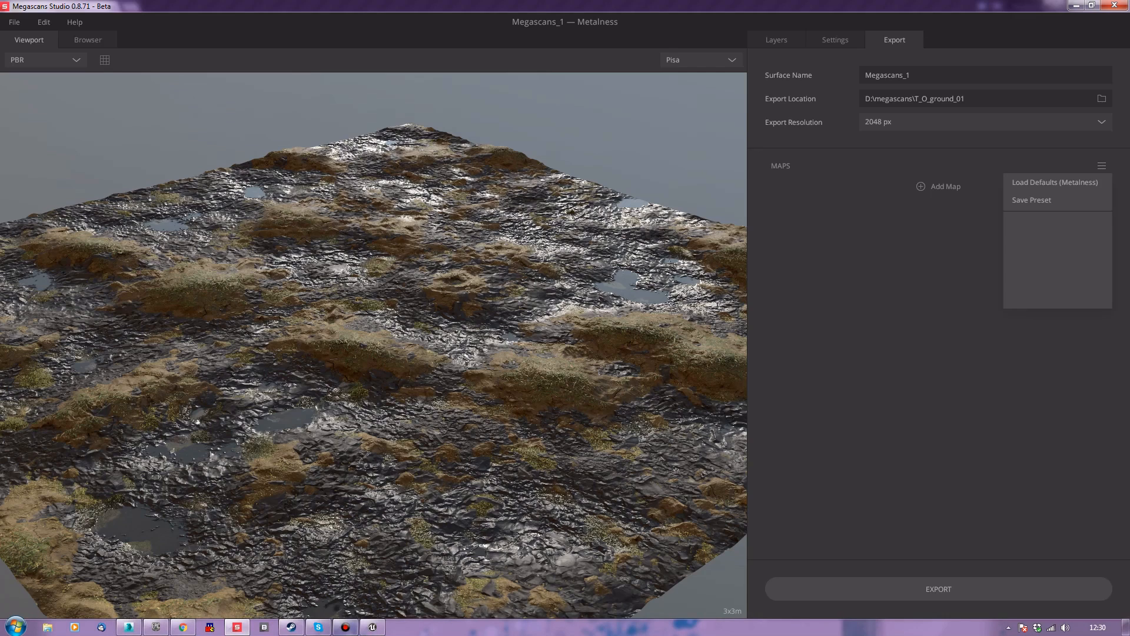
left_click(1055, 183)
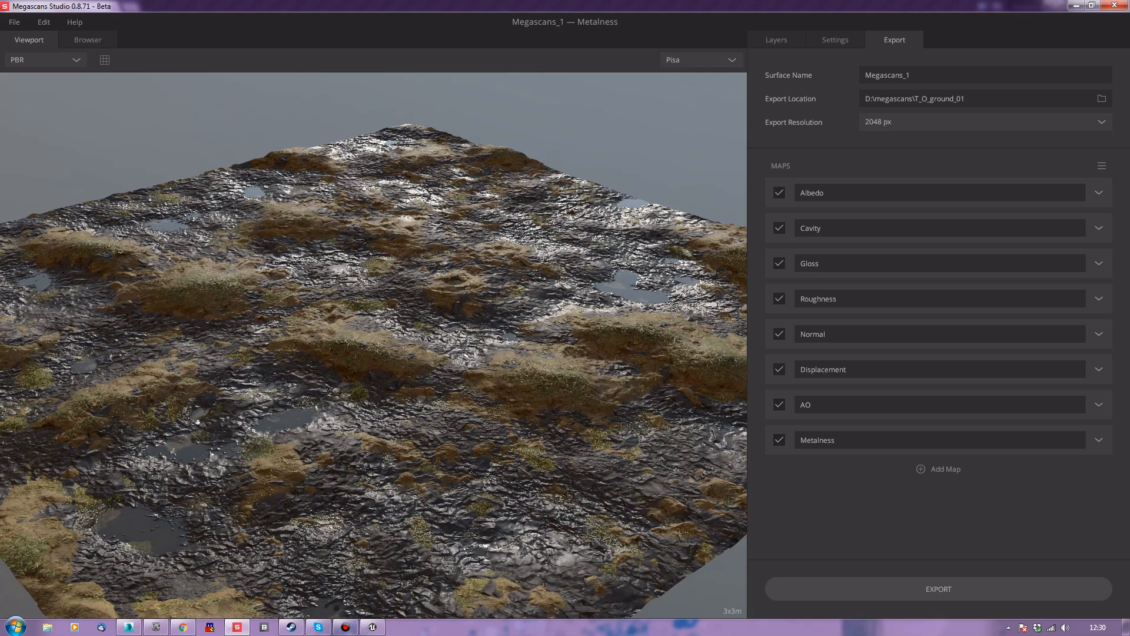
left_click(939, 588)
left_click(919, 99)
key("ctrl+c")
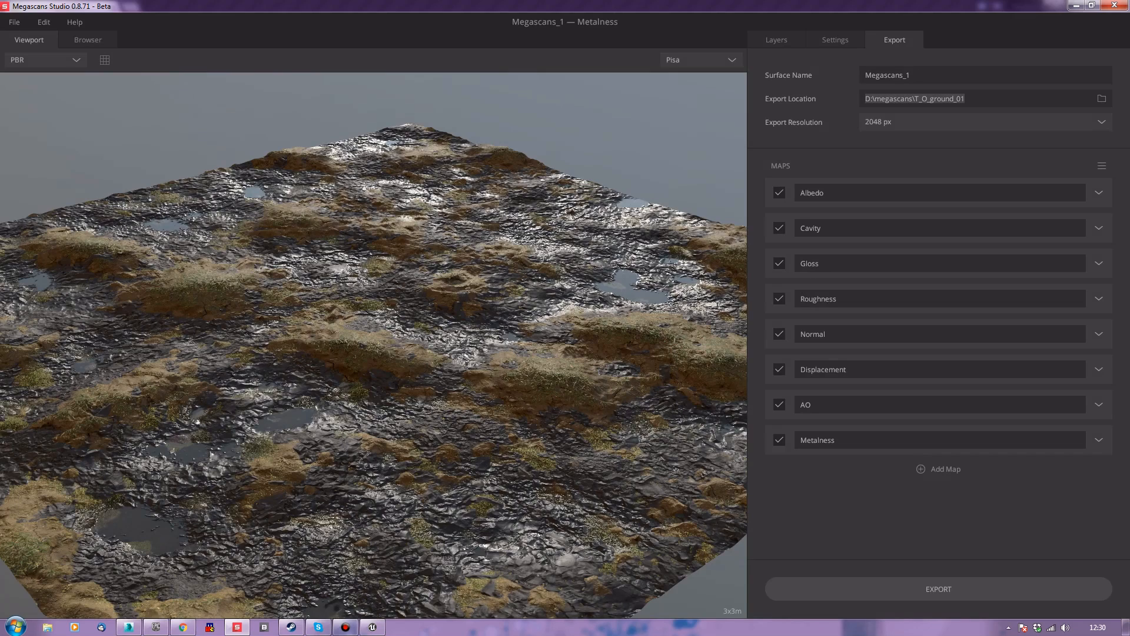
key("BackSpace")
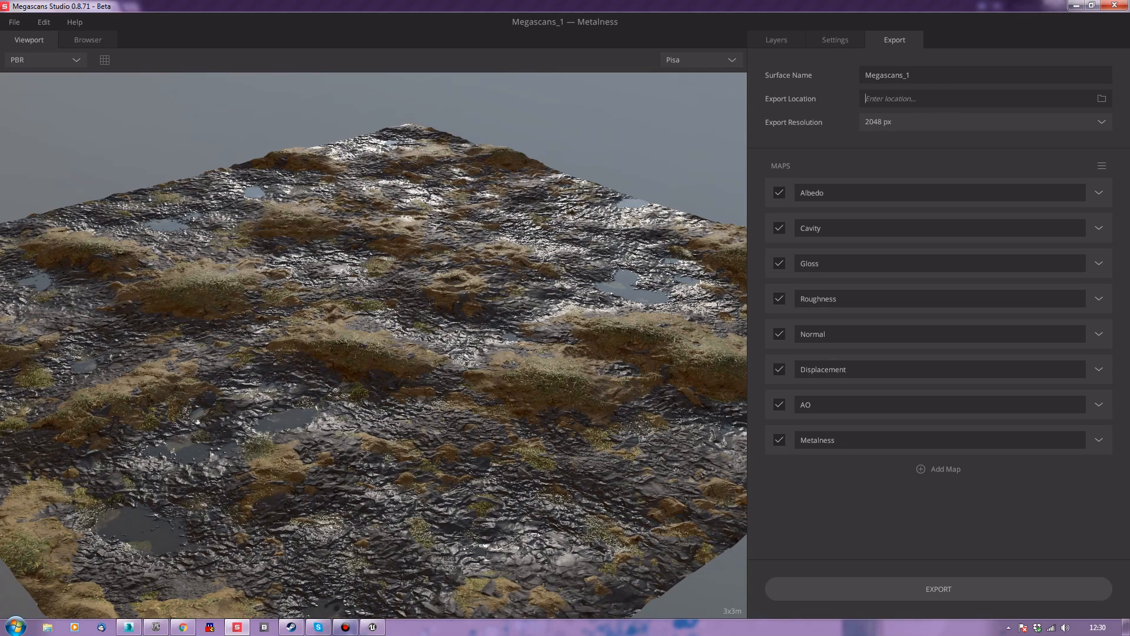
key("ctrl+v")
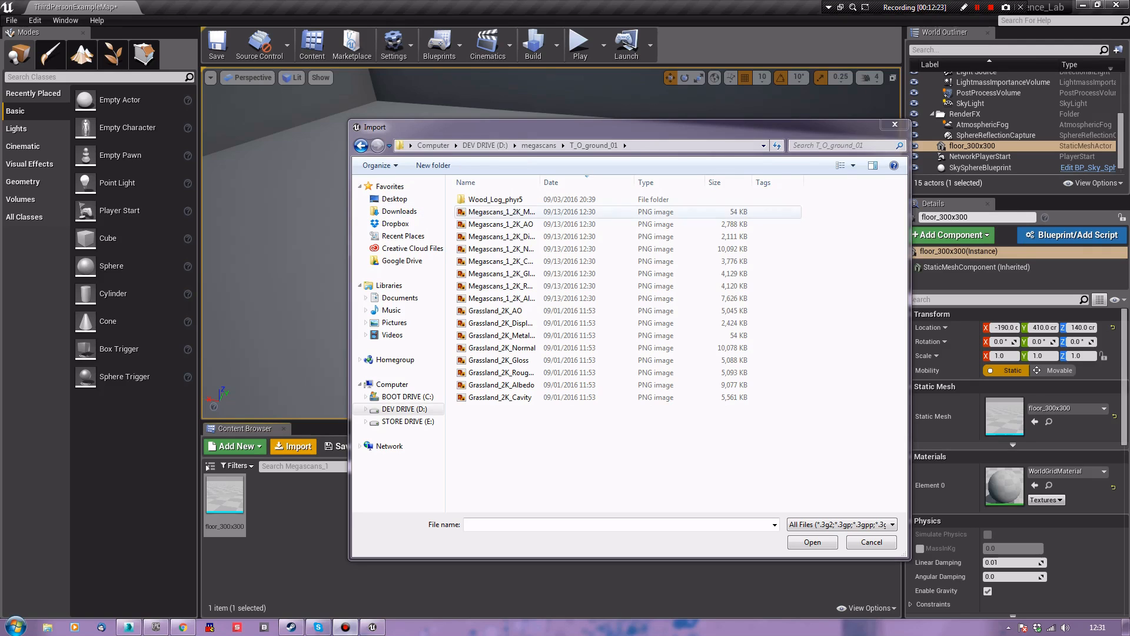
Switch to Unreal Editor, import the eight Megascans_1_2K textures from T_O_ground_01 into the Megascans_1 content folder, and save everything
left_click_drag(589, 127, 710, 115)
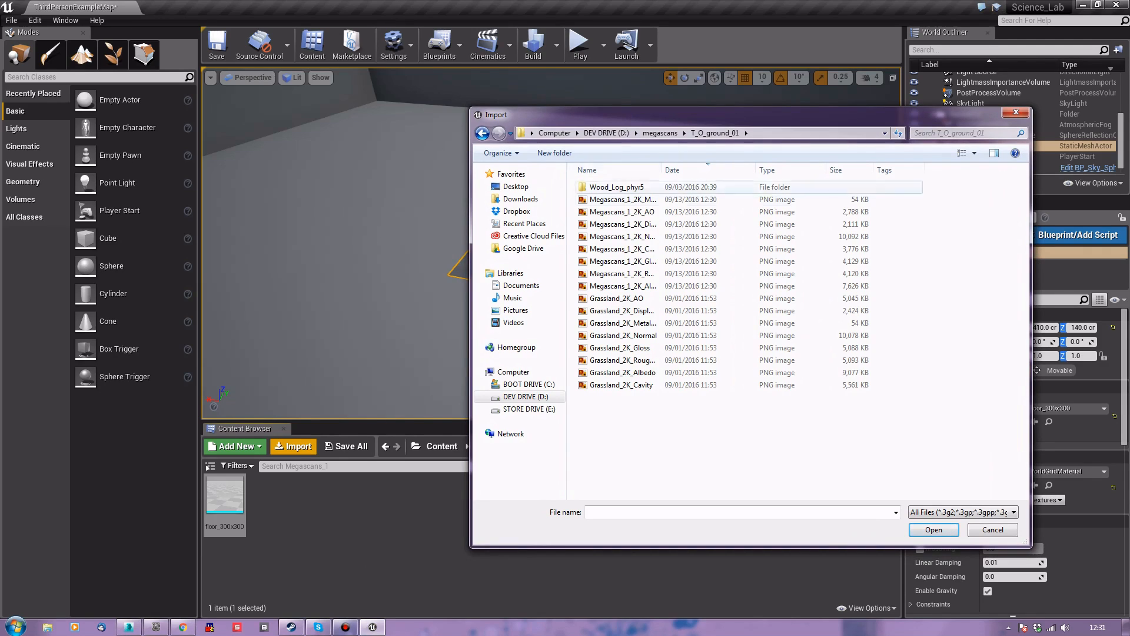
left_click(618, 199)
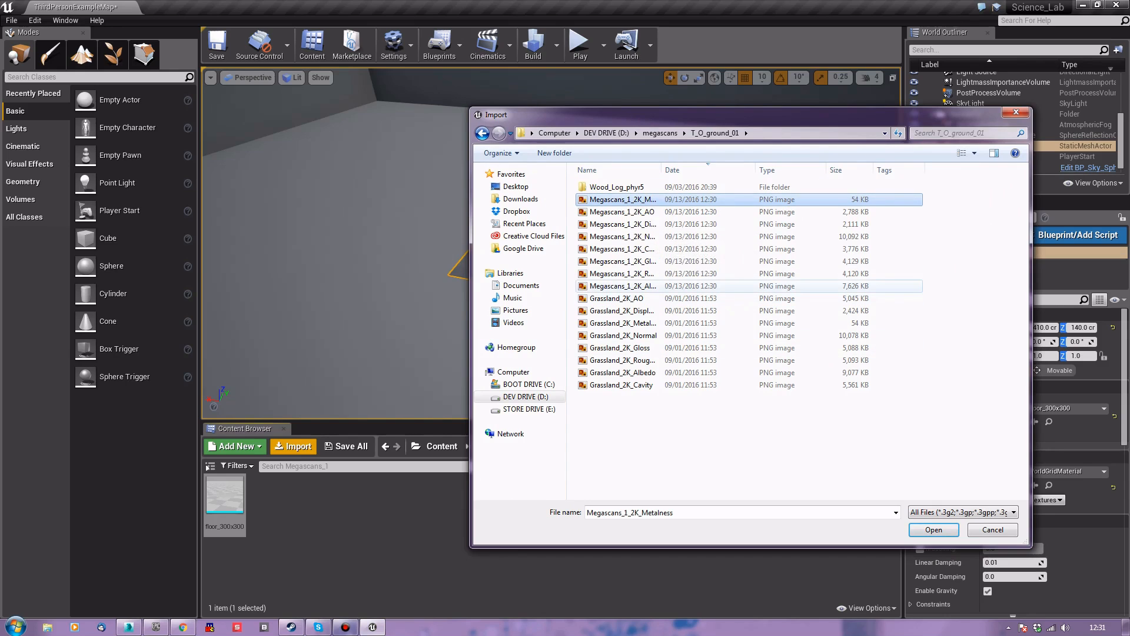
left_click(623, 286, "shift")
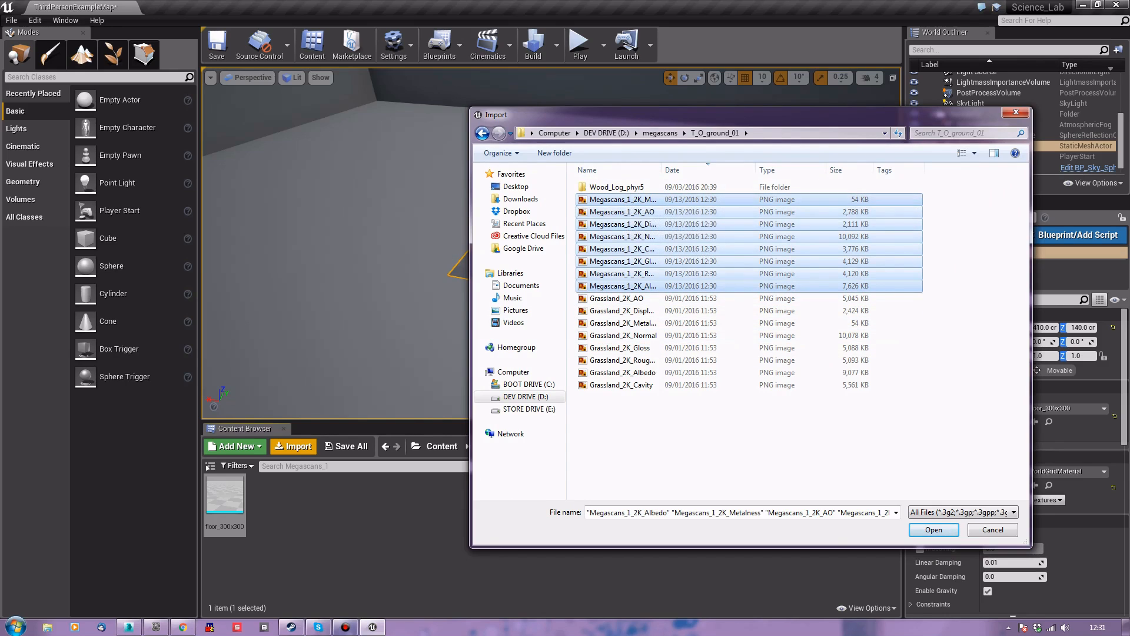
left_click_drag(661, 170, 714, 170)
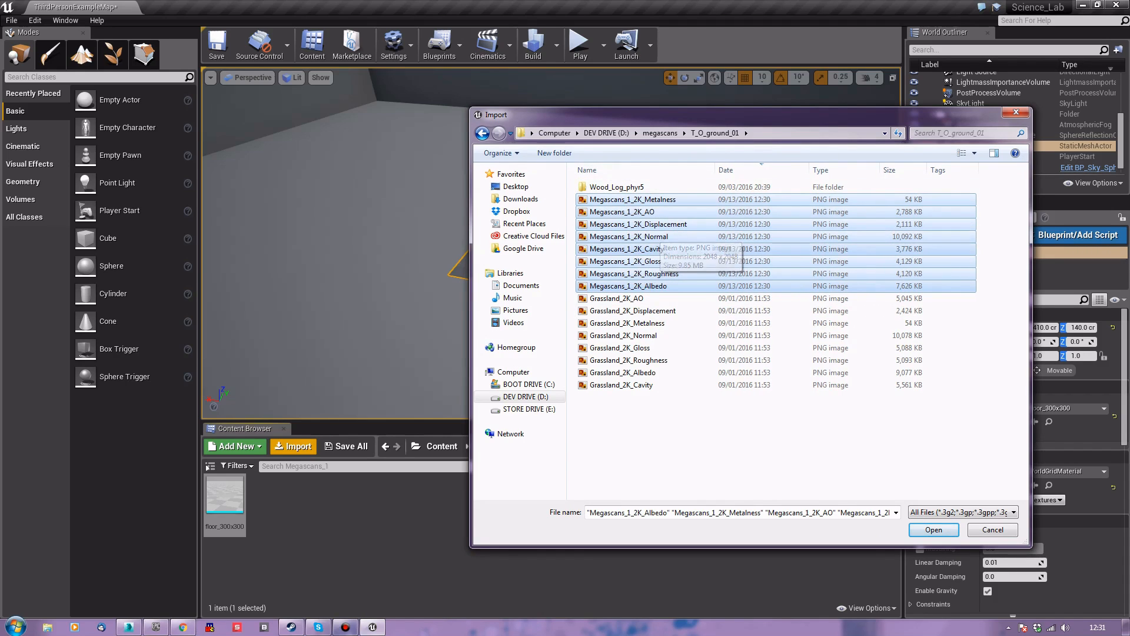
left_click(633, 199)
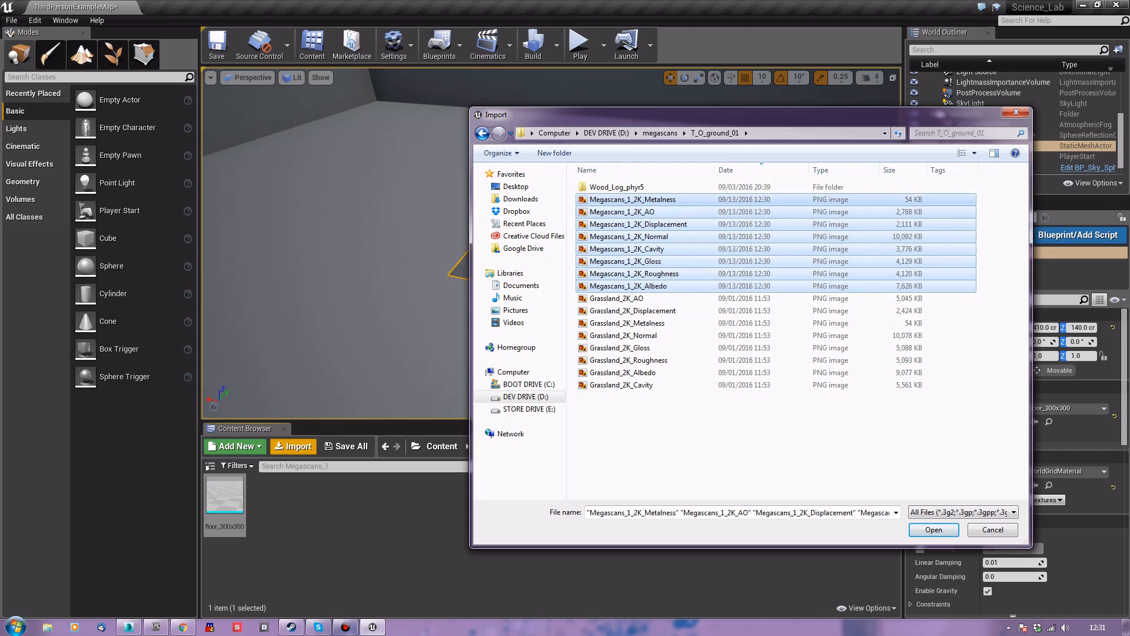
key("Return")
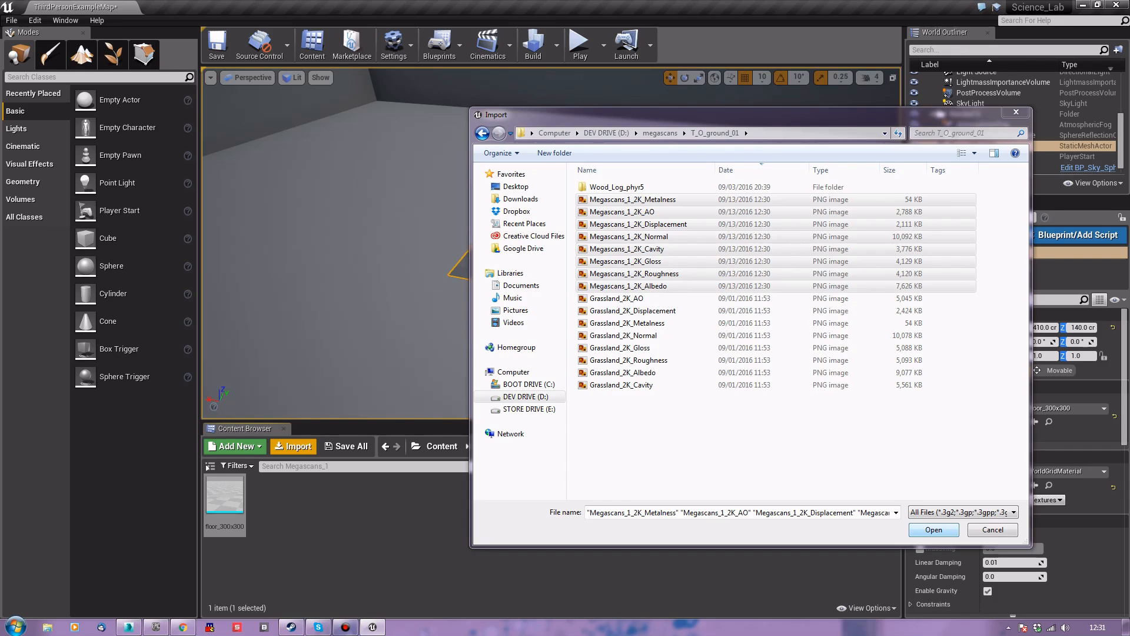
left_click_drag(748, 114, 688, 88)
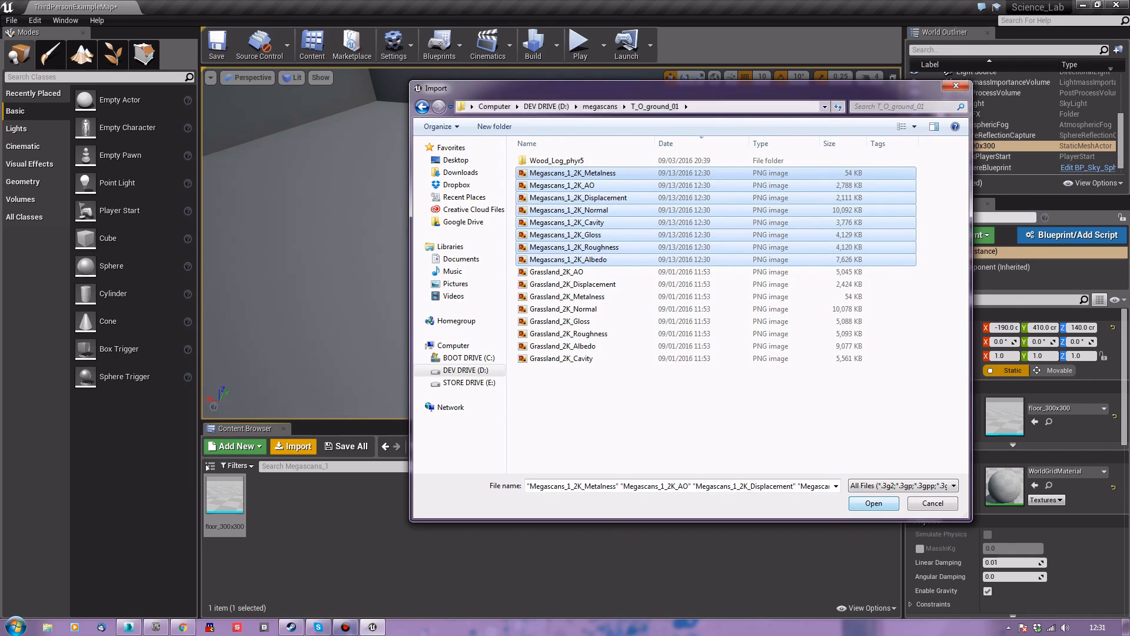
left_click_drag(530, 88, 586, 42)
key("Return")
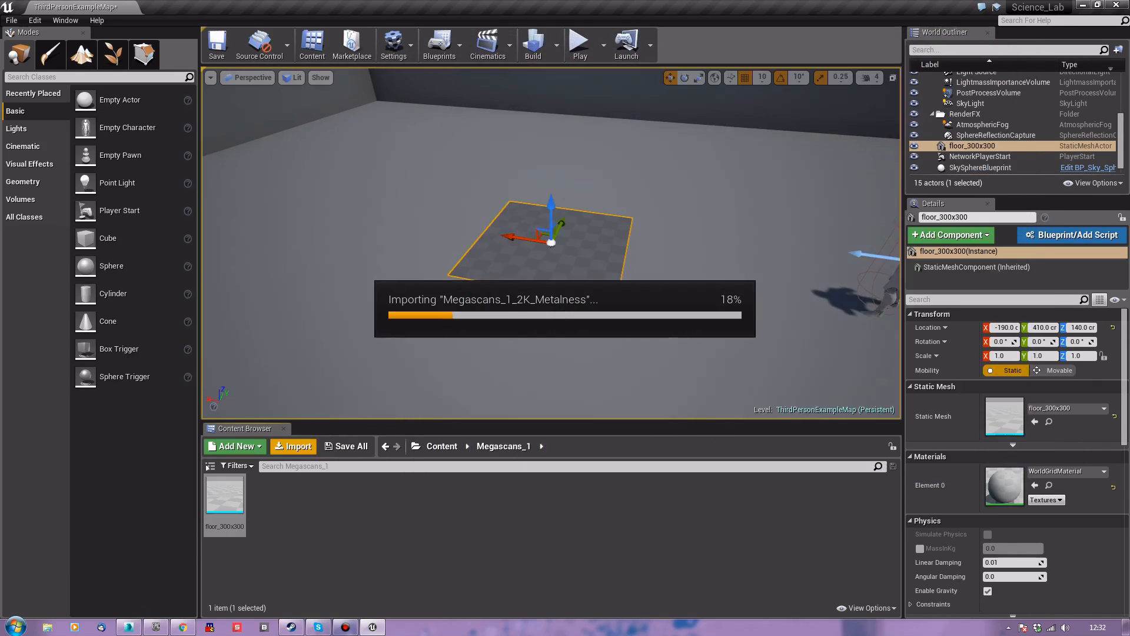
left_click(641, 358)
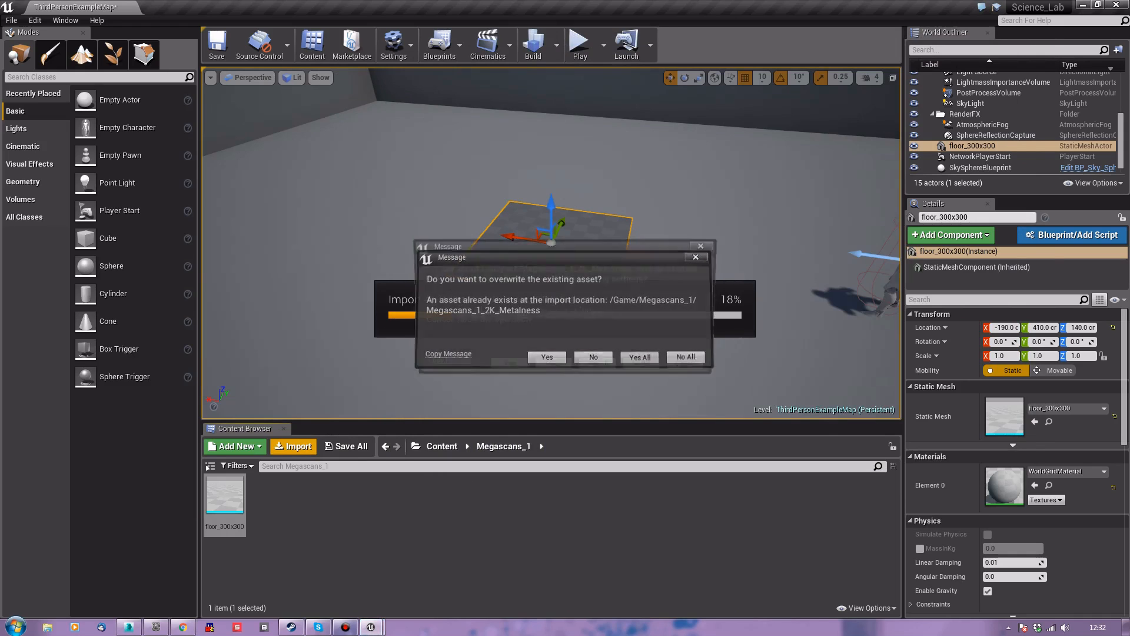
left_click(600, 368)
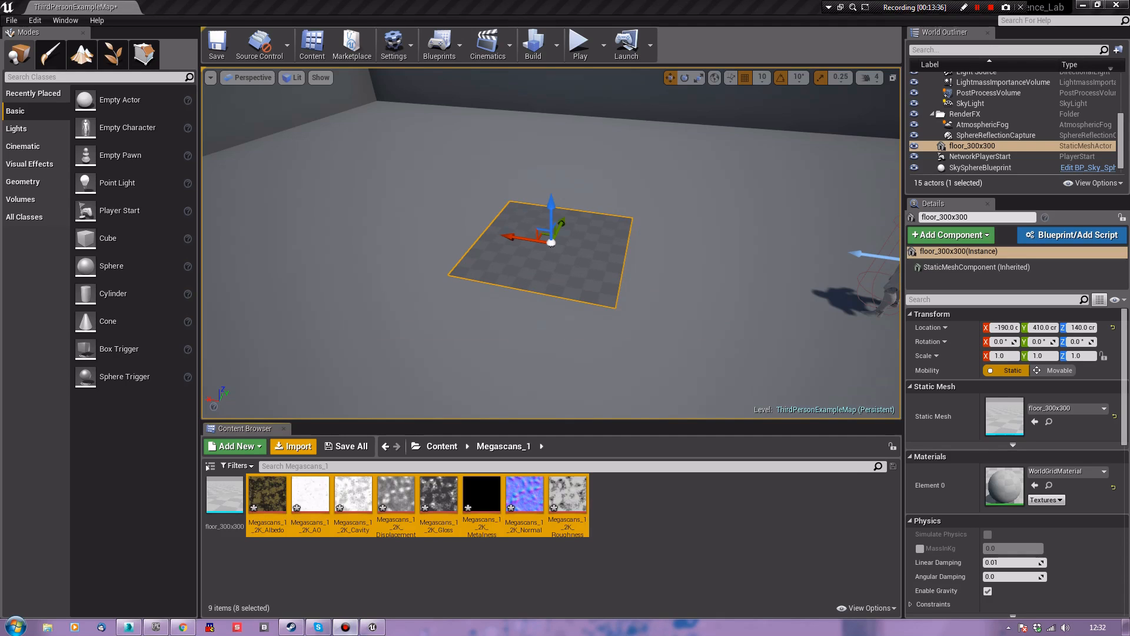
left_click(518, 570)
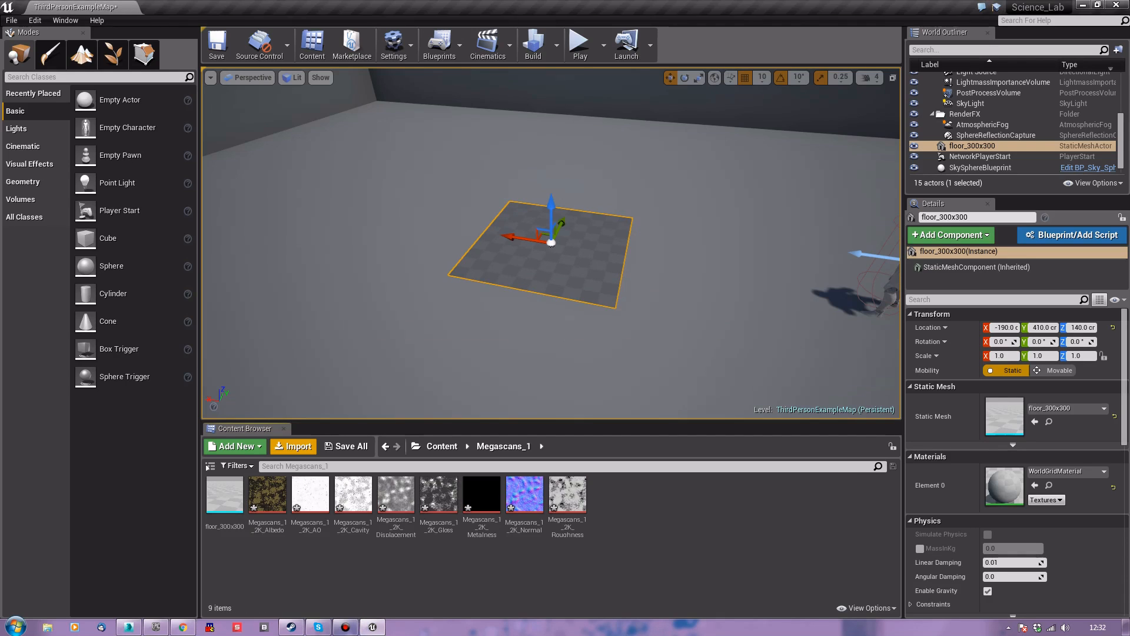
key("ctrl+shift+s")
Create a material named Megascans_1_300x300 in the Megascans_1 folder and open it for editing
right_click(652, 504)
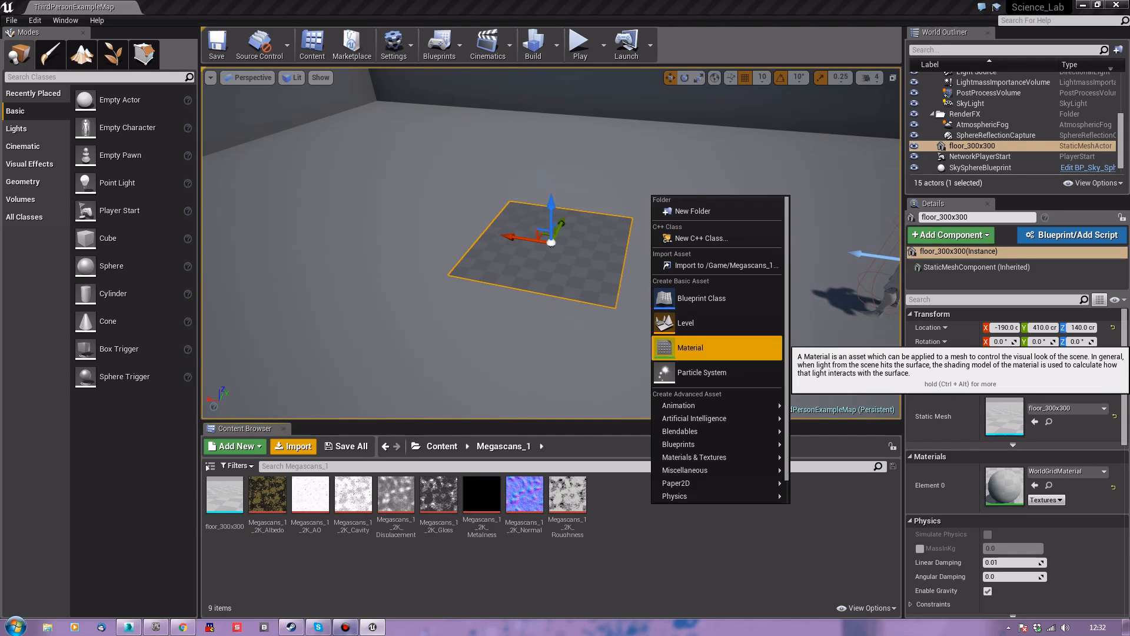
left_click(689, 348)
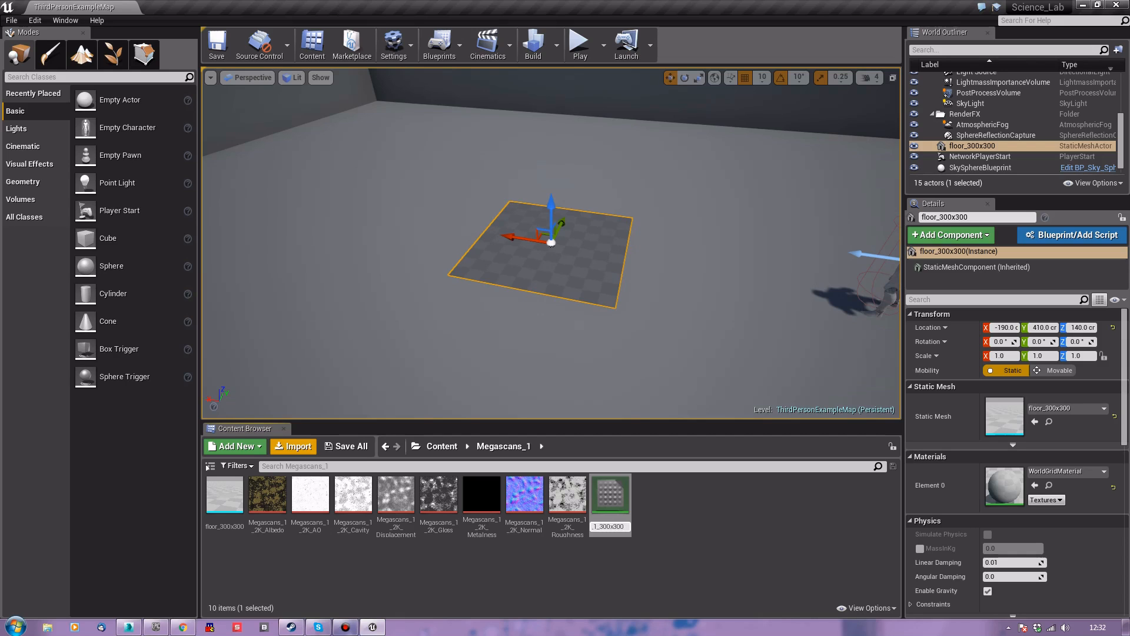
key("Return")
key("Return")
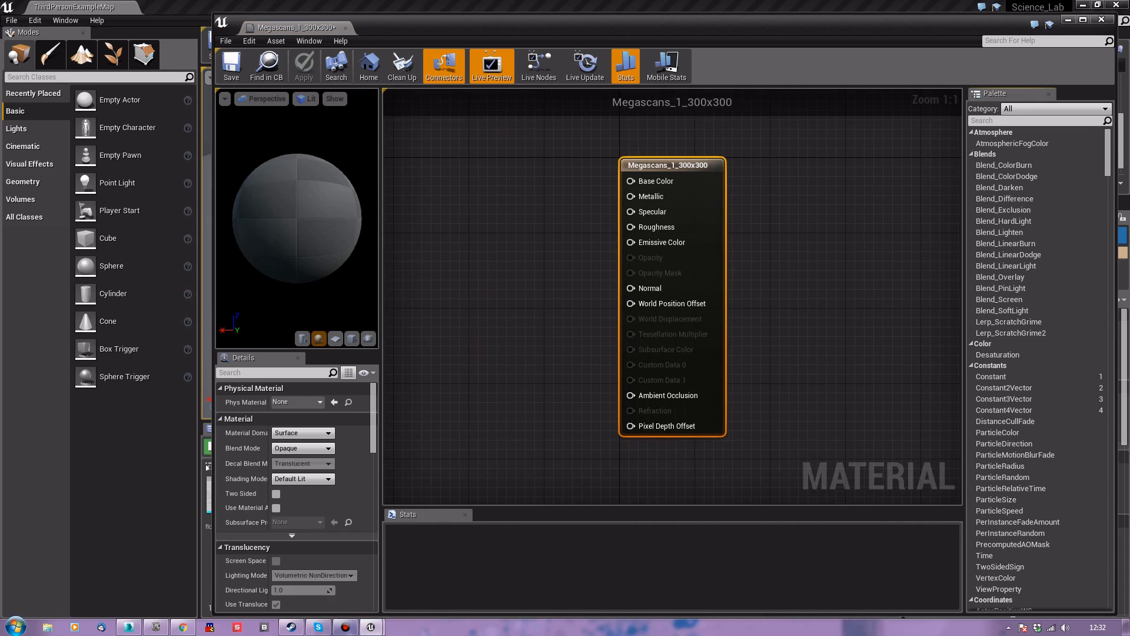
Arrange the material editor above the texture assets, then add the Megascans_1_2K_Albedo texture to the graph and connect it to Base Color
left_click_drag(665, 13, 613, 16)
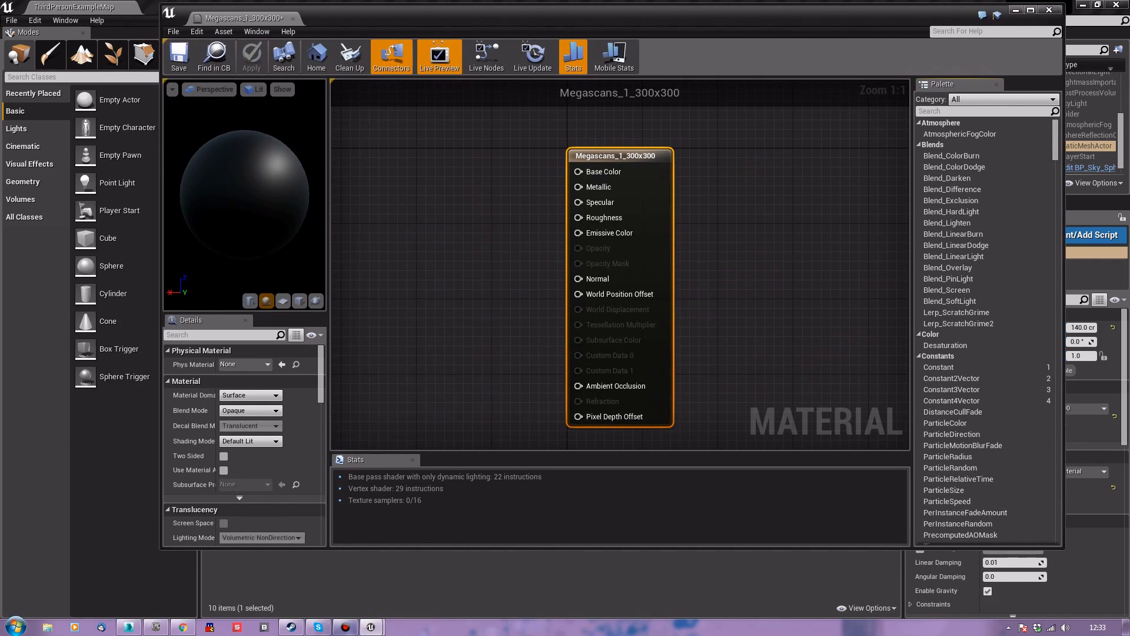
left_click_drag(535, 548, 535, 466)
right_click_drag(512, 271, 735, 228)
scroll(697, 215, "down", 3)
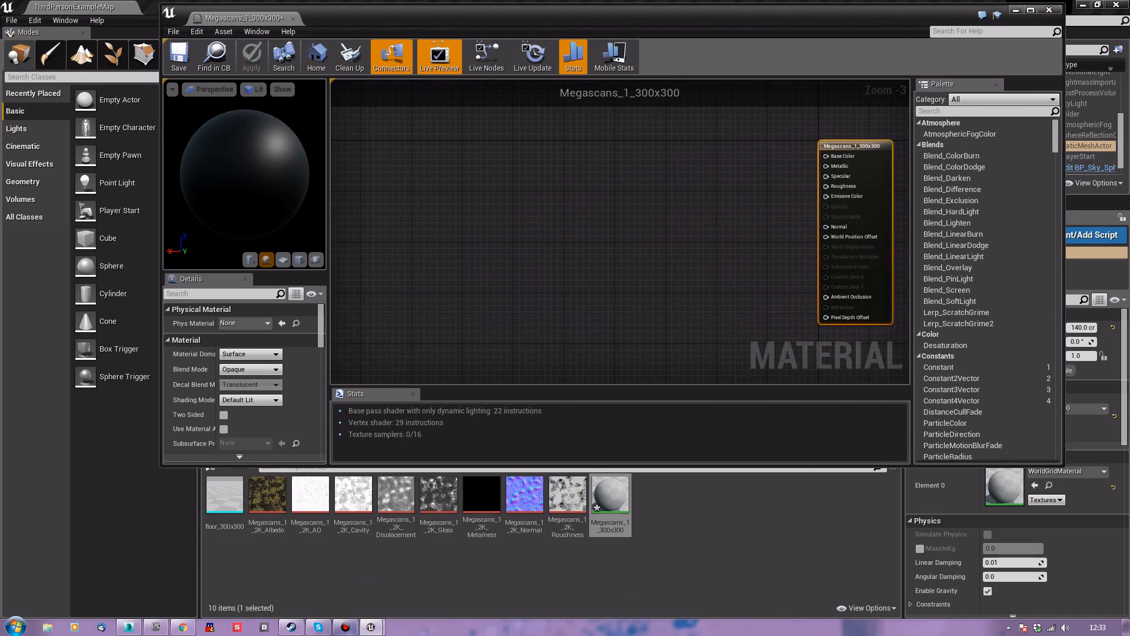
left_click(268, 498)
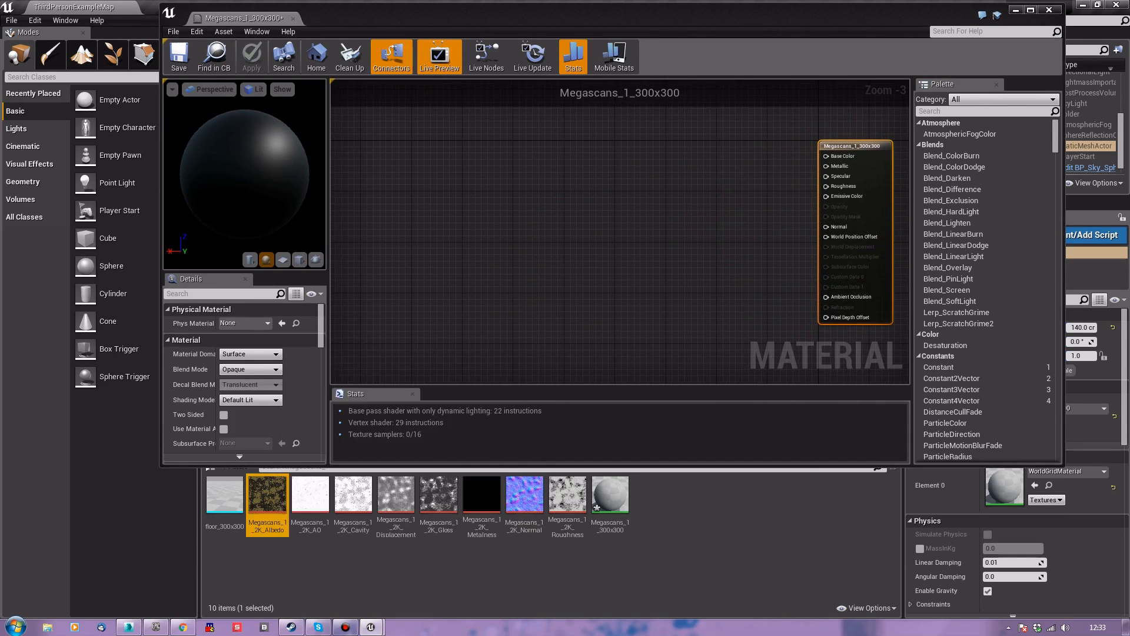
left_click_drag(267, 498, 406, 141)
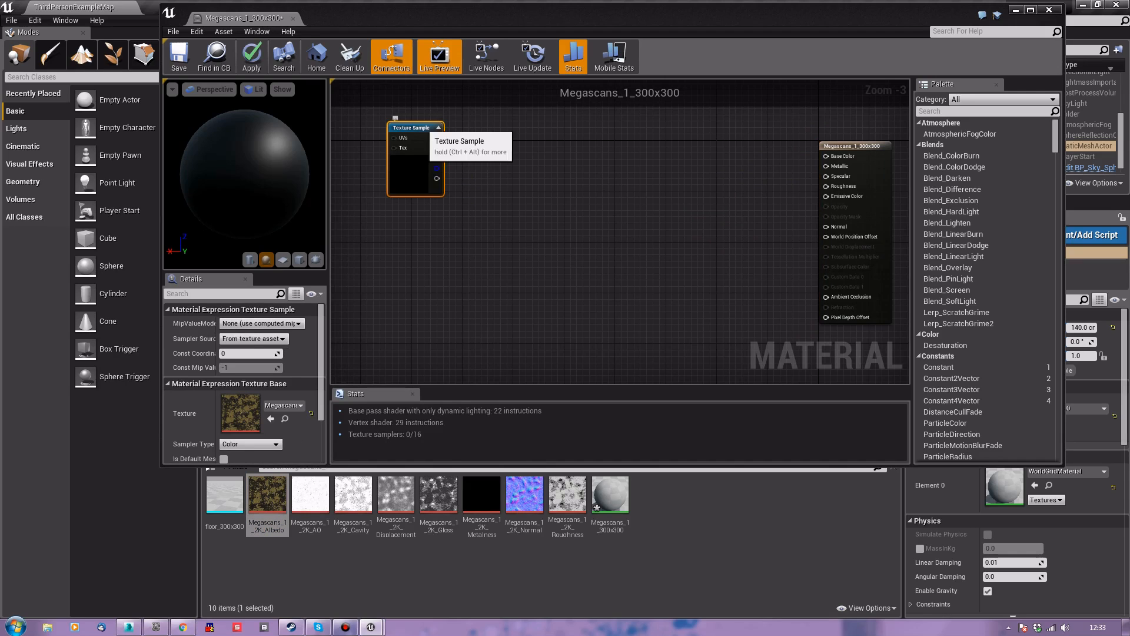
left_click_drag(410, 125, 826, 156)
Add the Megascans_1_2K_AO texture beside the albedo sample and connect it to Ambient Occlusion
left_click(310, 495)
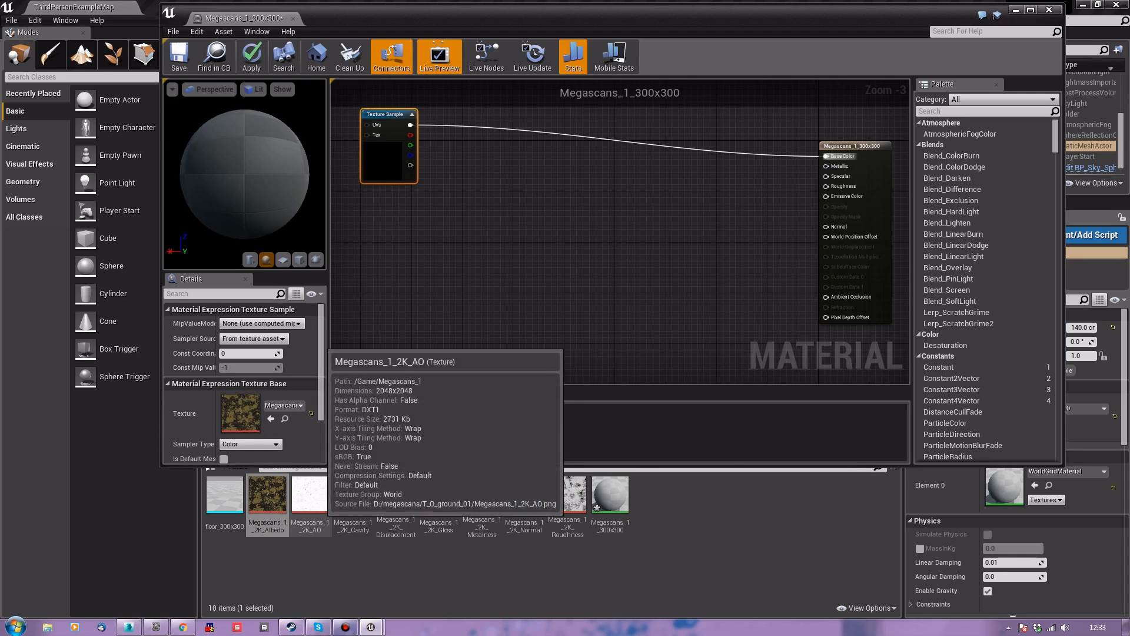
left_click_drag(310, 495, 448, 115)
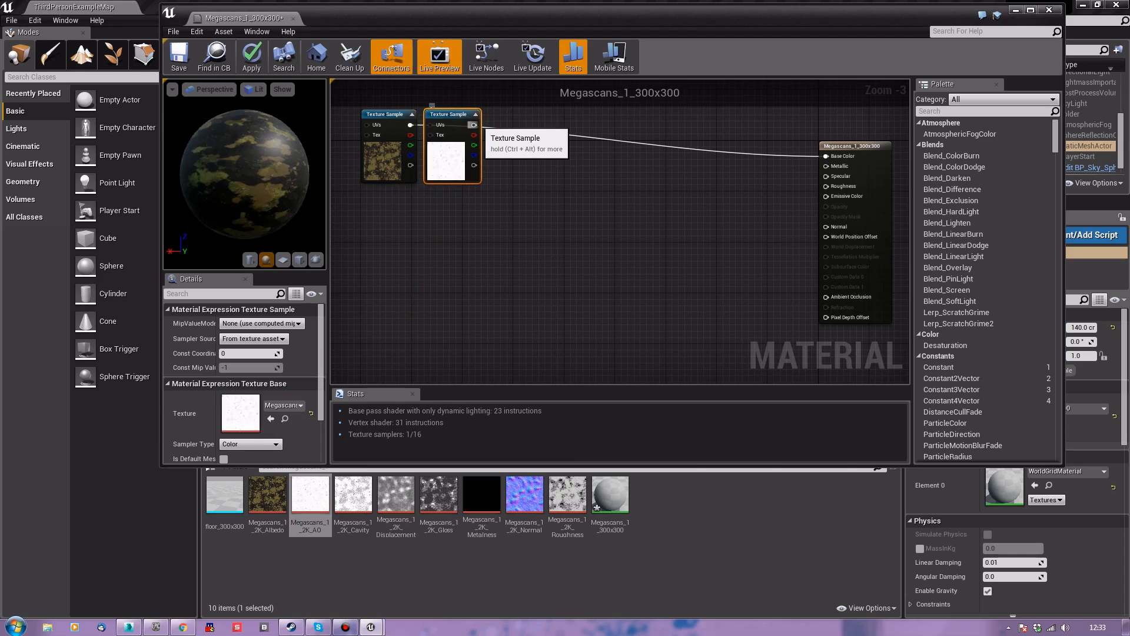
left_click_drag(474, 125, 836, 297)
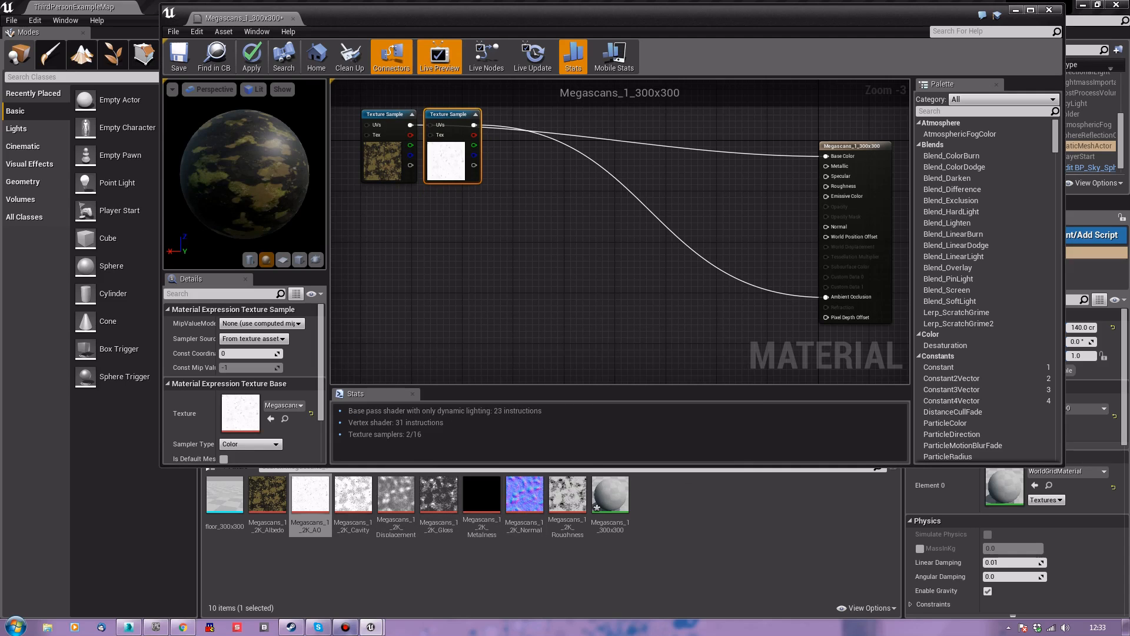
Add the Displacement, Gloss and Metalness textures to the material graph, connecting Metalness to Metallic
left_click_drag(395, 494, 619, 366)
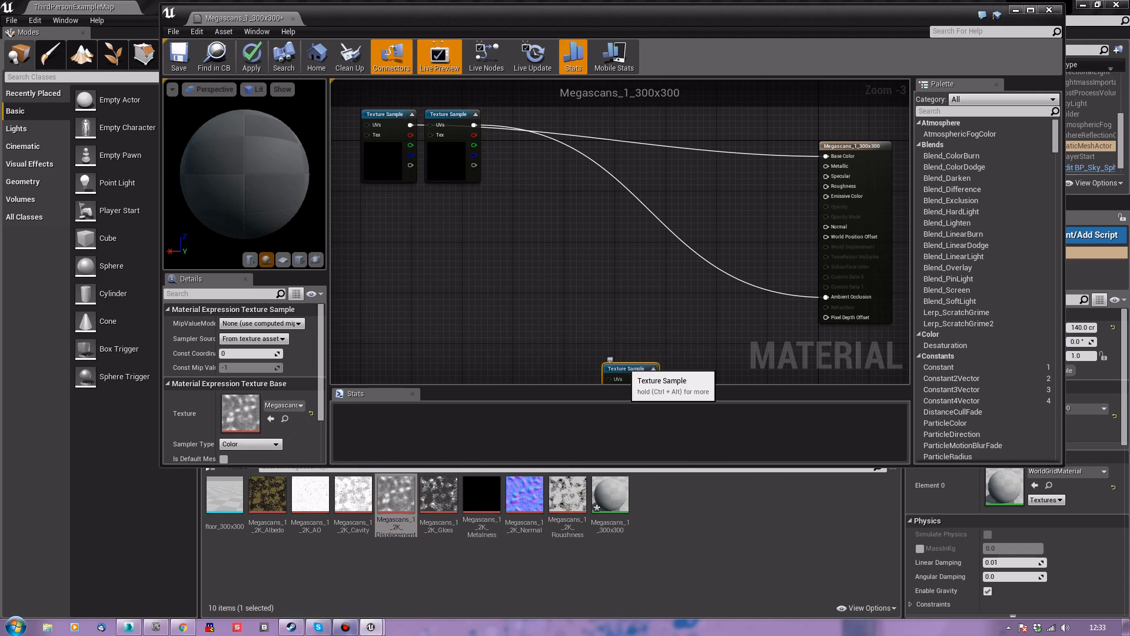
left_click_drag(438, 494, 370, 205)
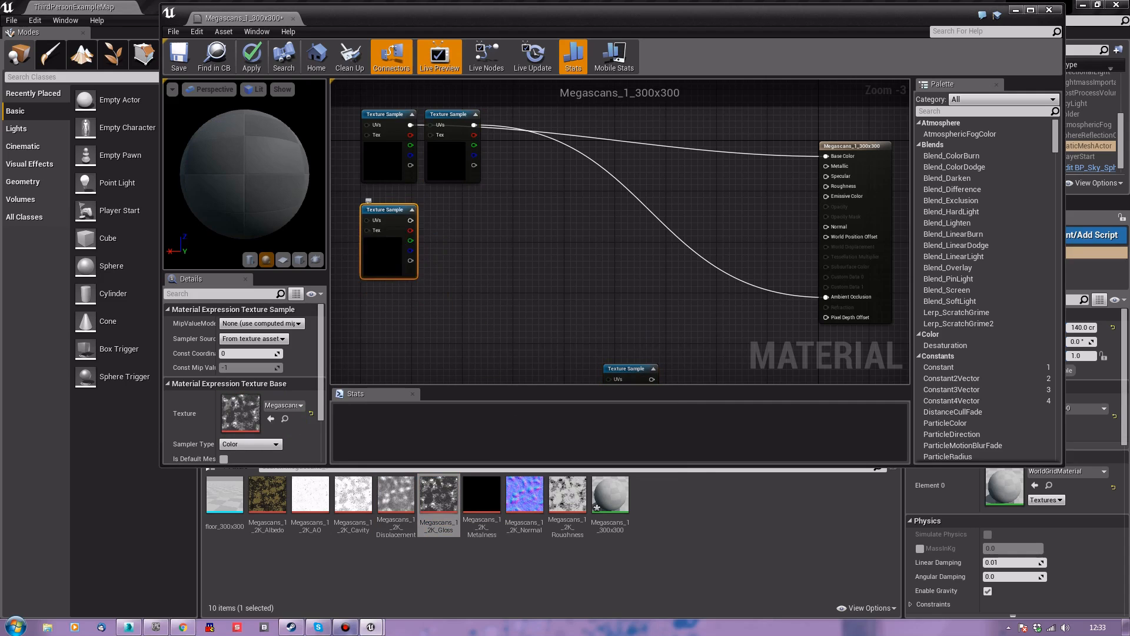
left_click_drag(481, 496, 830, 166)
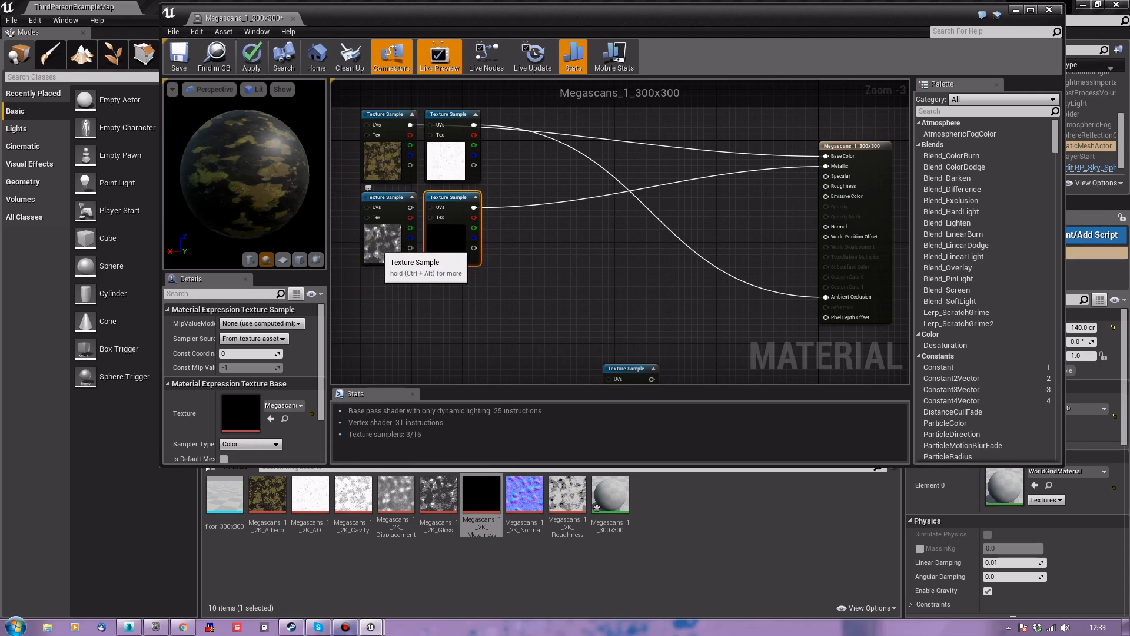
Connect the Gloss texture sample to both the Roughness and Specular inputs of the material
left_click(381, 235)
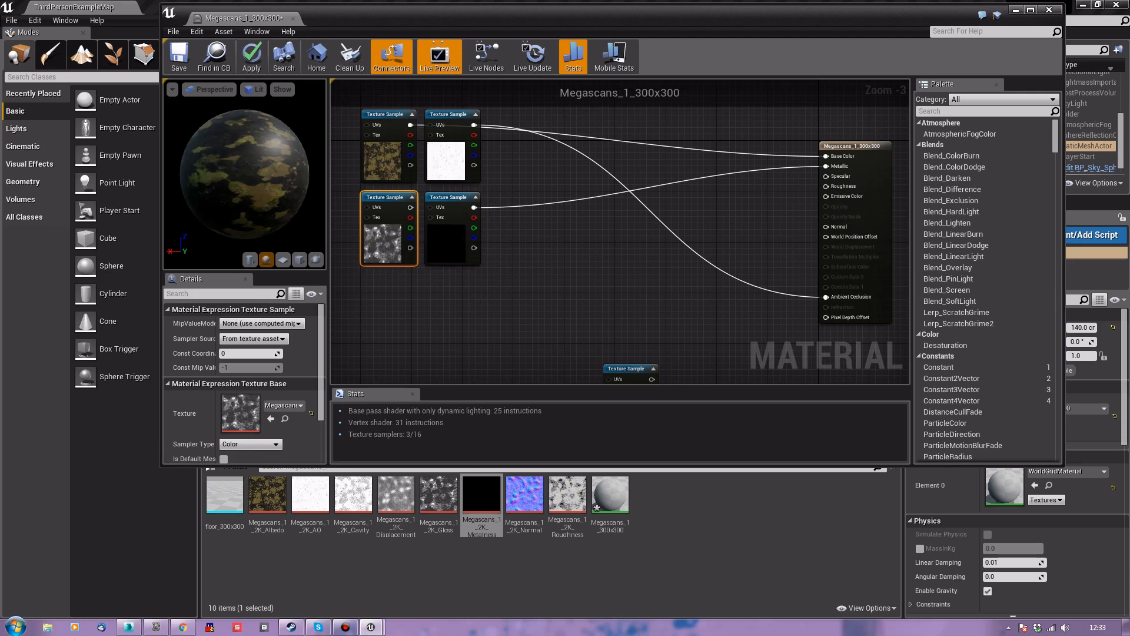
left_click_drag(410, 207, 829, 196)
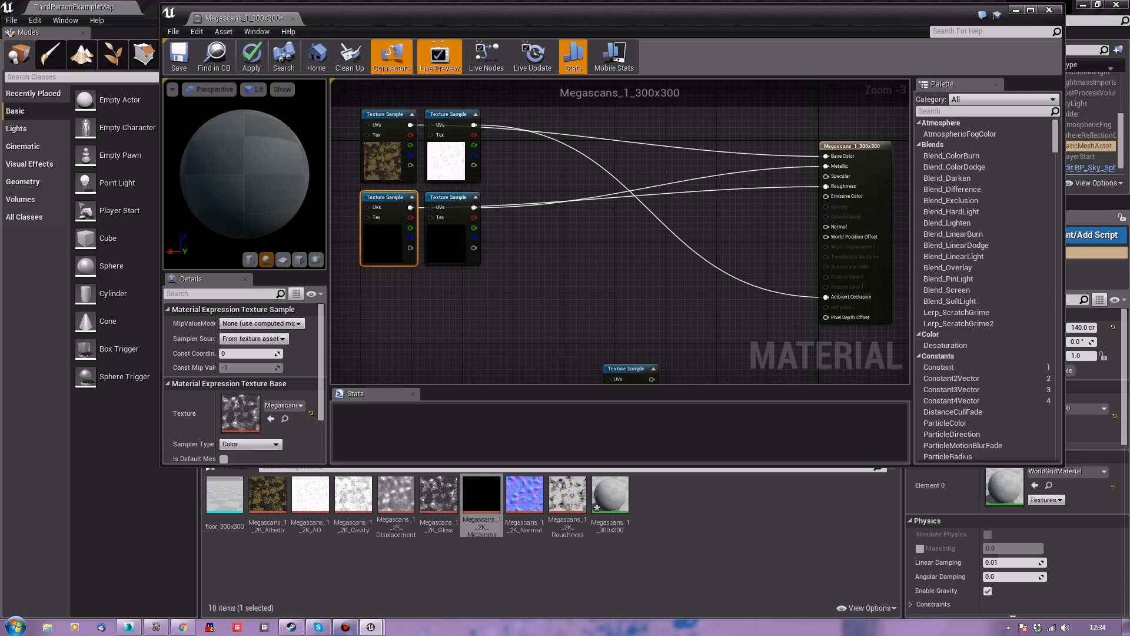
left_click_drag(244, 174, 313, 176)
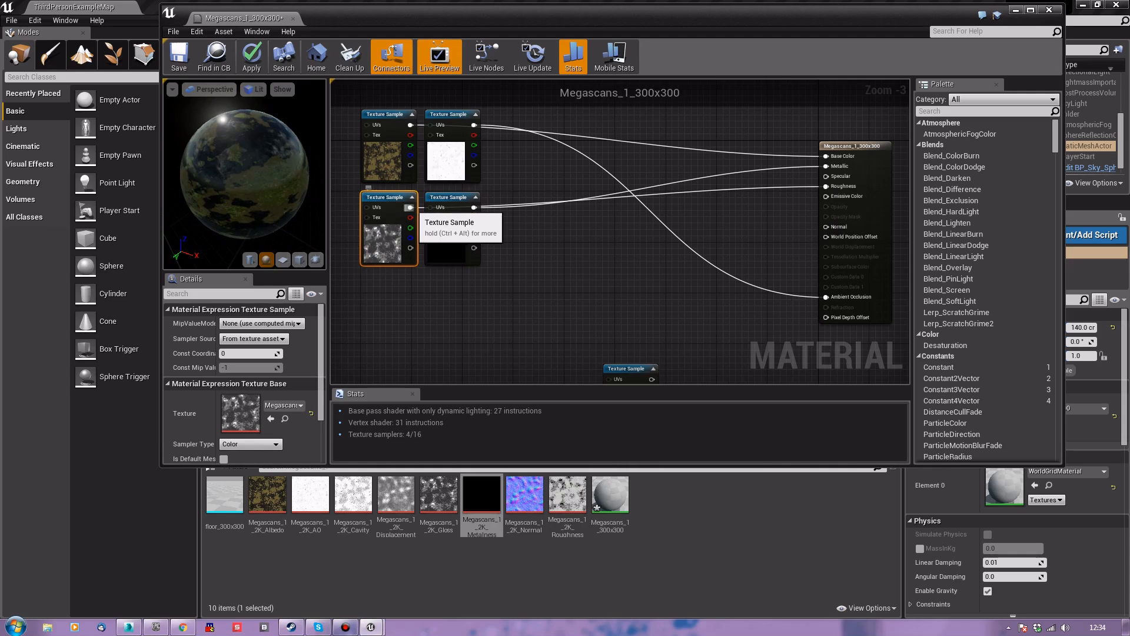
left_click_drag(410, 207, 843, 184)
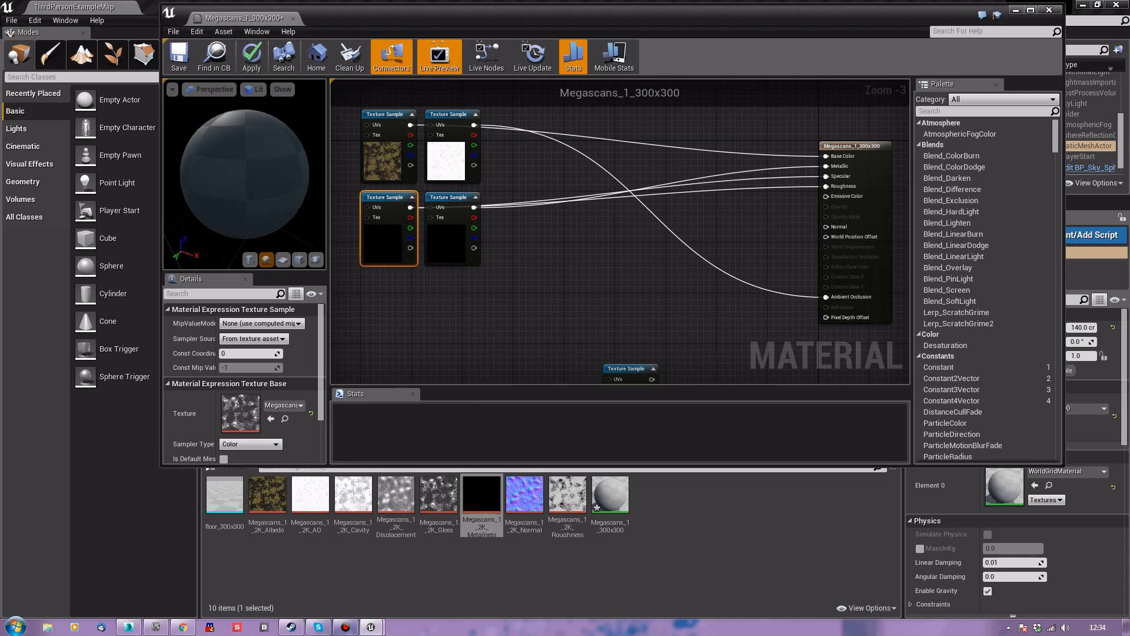
Add the Megascans_1_2K_Normal and Roughness textures to the material graph, connecting them to the Normal and Roughness inputs respectively
left_click_drag(524, 494, 363, 277)
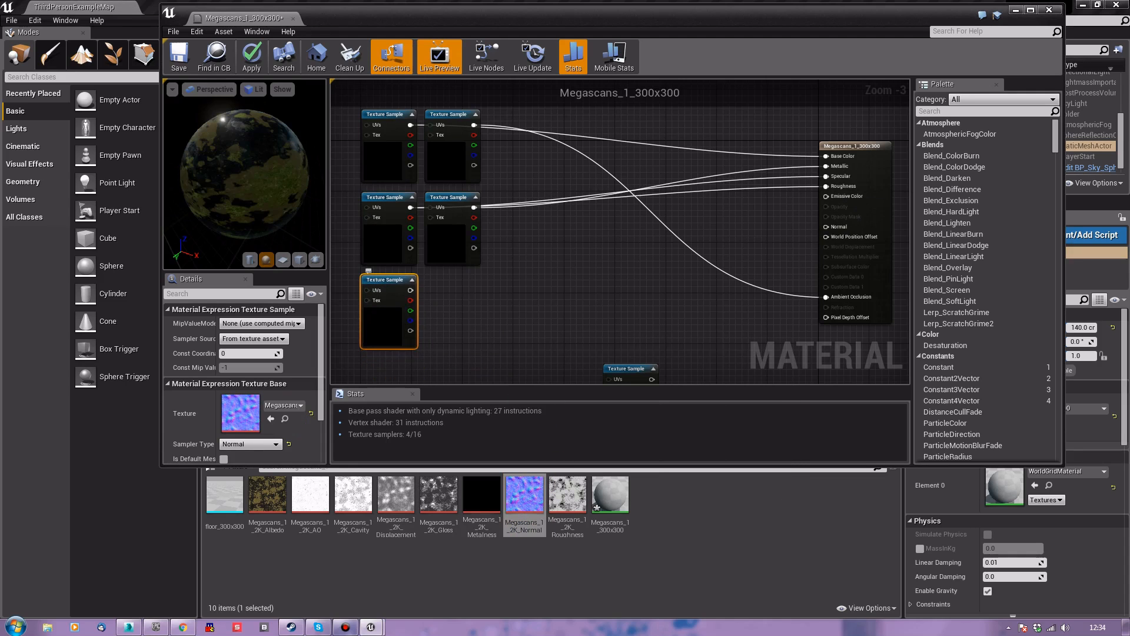
left_click_drag(410, 290, 826, 227)
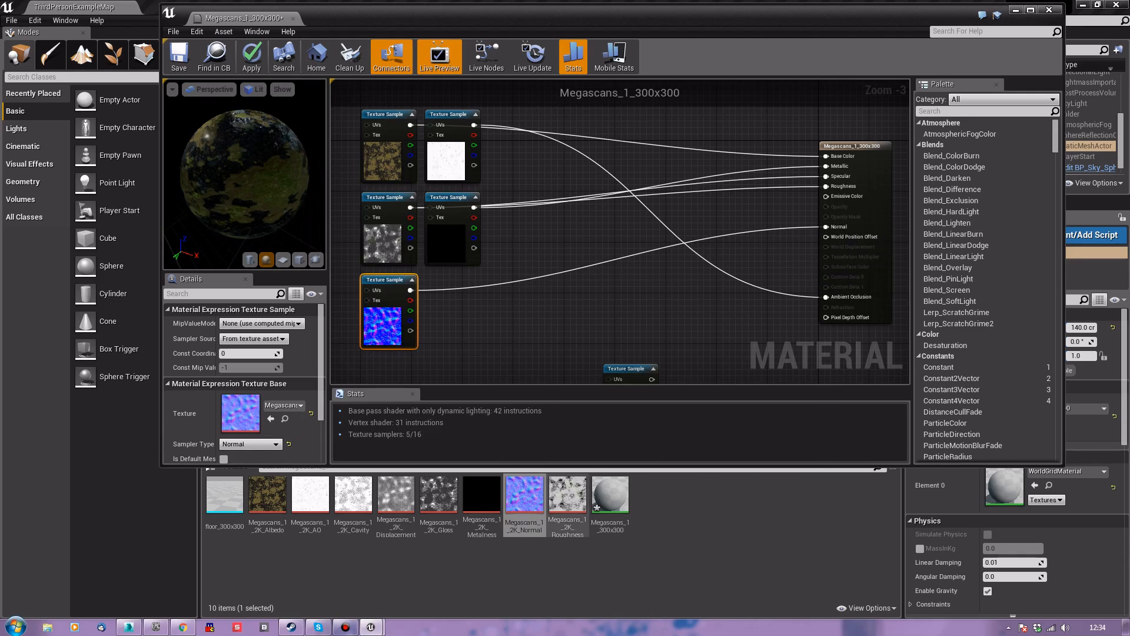
left_click_drag(567, 494, 835, 186)
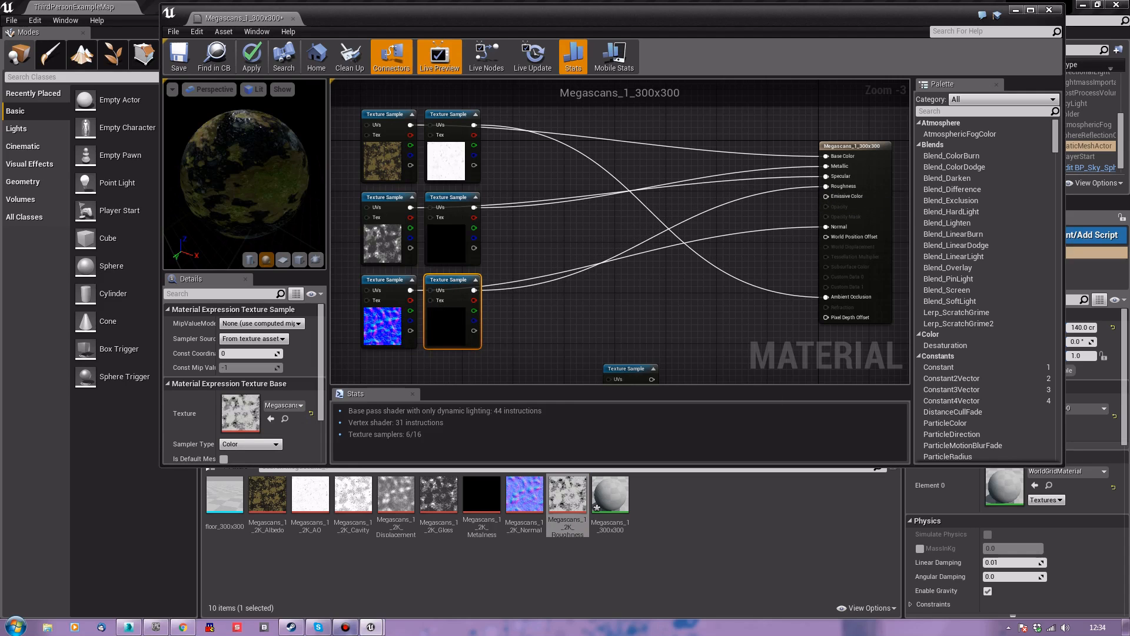
Move the Displacement texture sample into the empty area below the Normal texture sample
right_click_drag(529, 348, 569, 236)
left_click_drag(244, 177, 321, 176)
right_click_drag(796, 252, 826, 192)
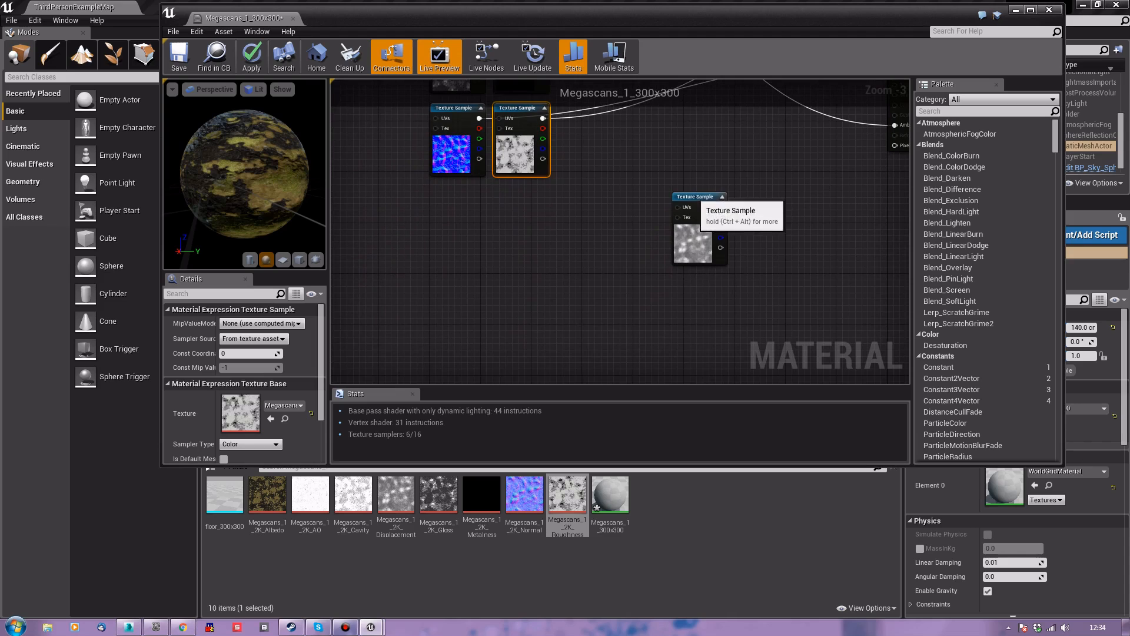
left_click_drag(682, 197, 456, 316)
right_click_drag(545, 280, 549, 236)
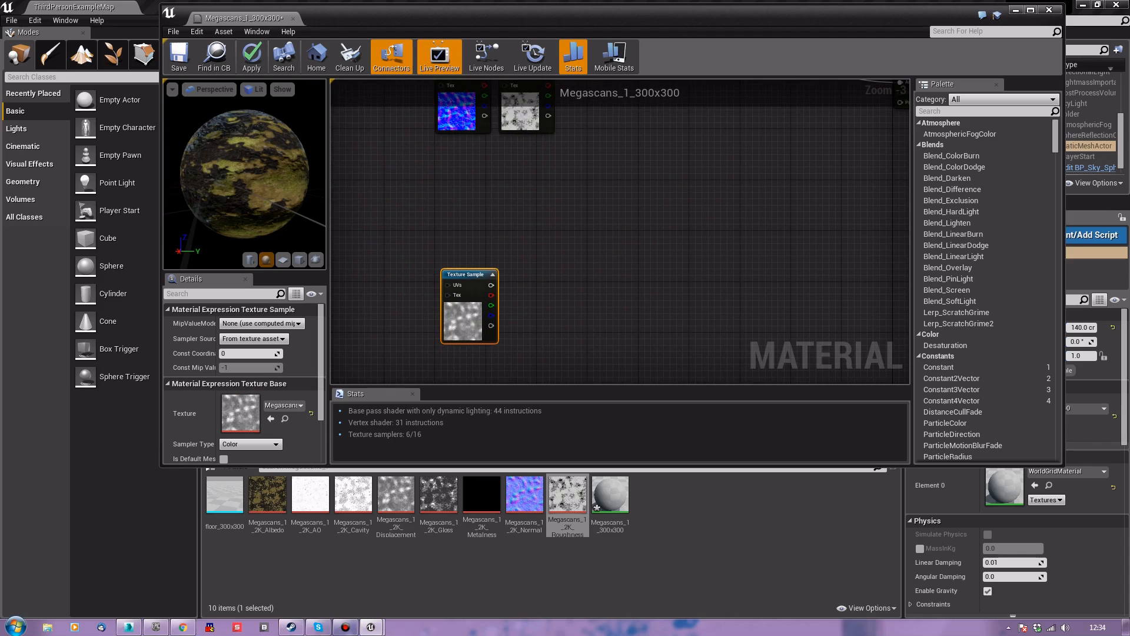
Set the D3D11 tessellation mode of the Megascans_1_300x300 material to Flat Tessellation
right_click_drag(765, 130, 614, 347)
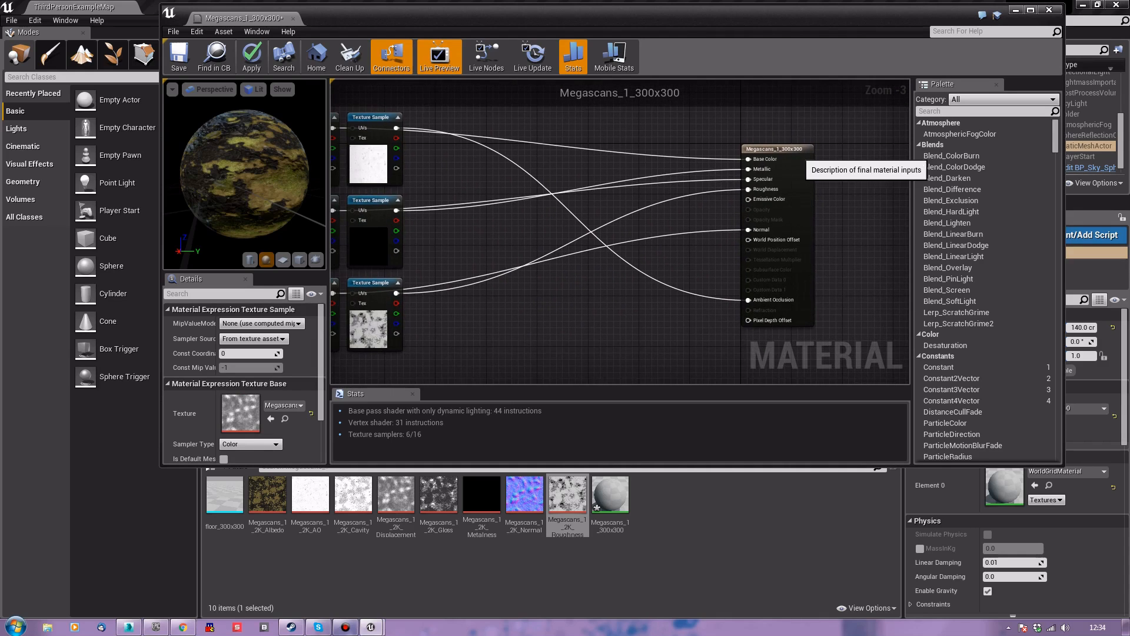
left_click(775, 149)
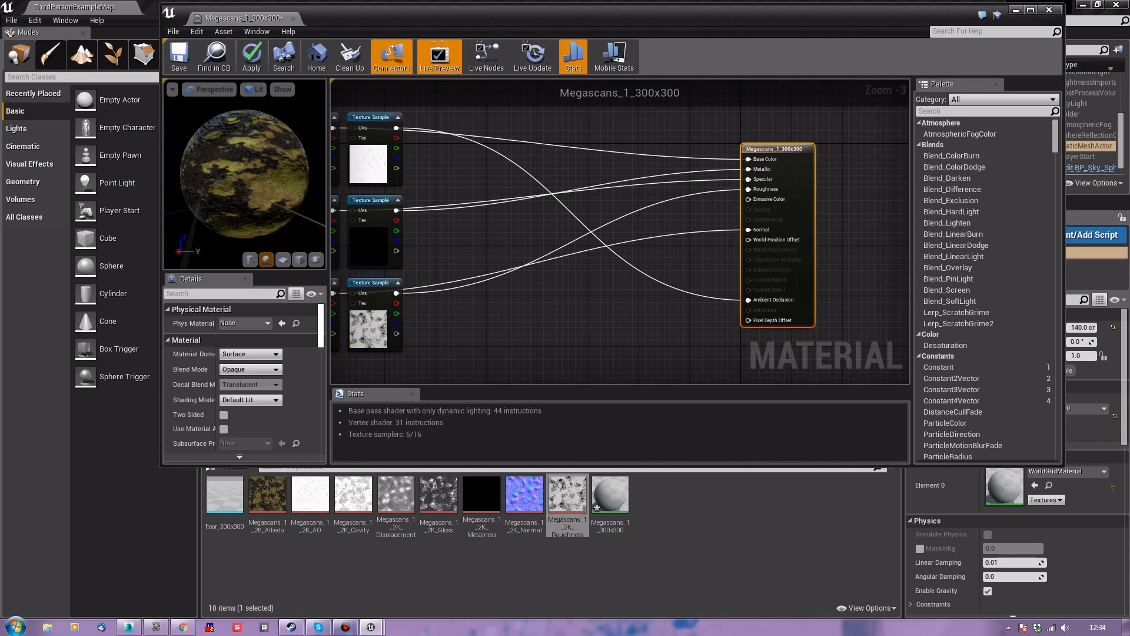
scroll(244, 382, "down", 10)
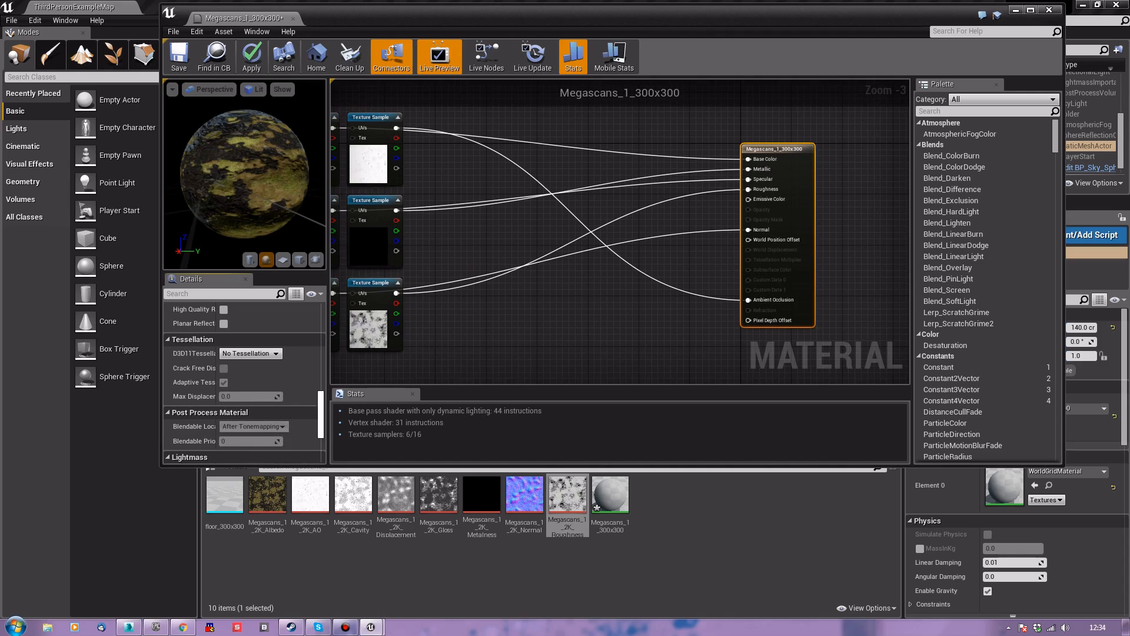
left_click(268, 354)
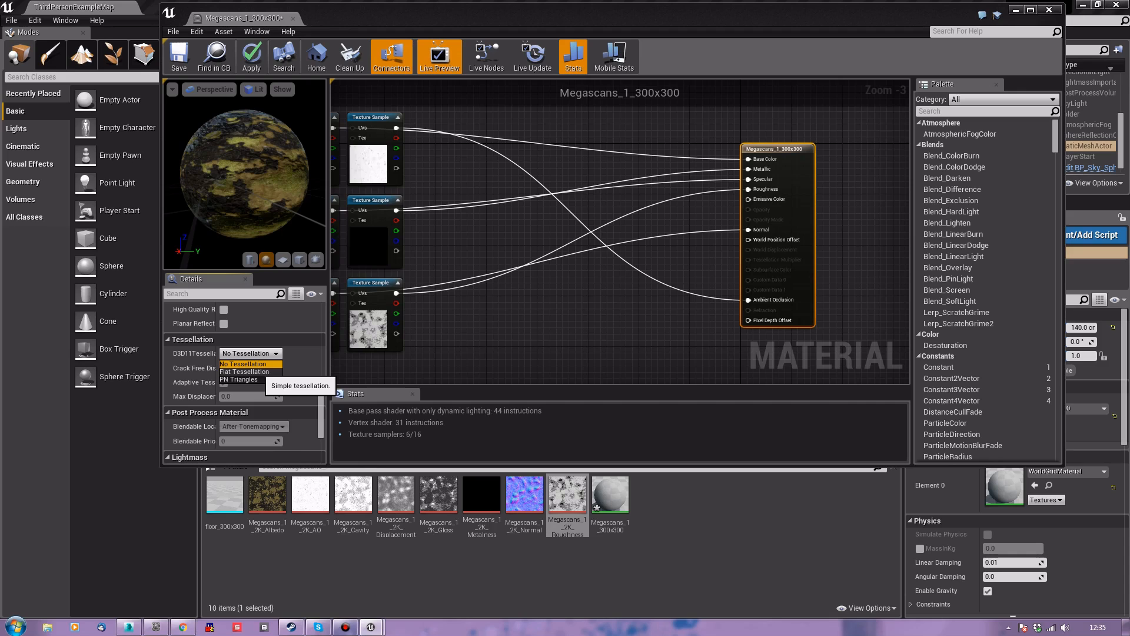
left_click(245, 371)
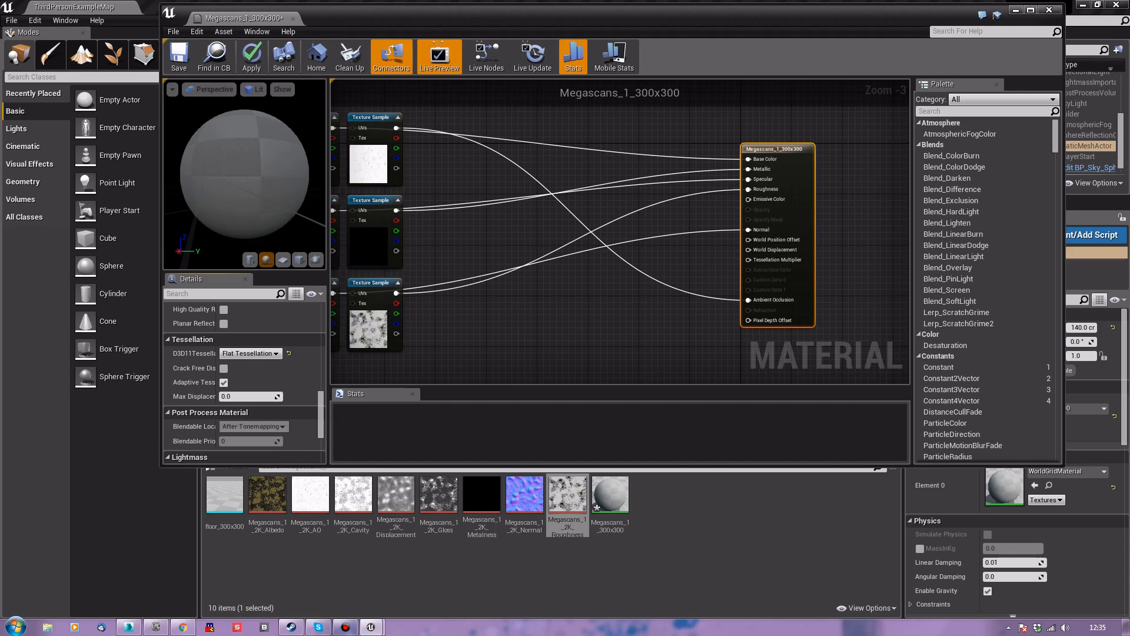
Shift the Displacement sample aside and add a VertexNormalWS node below the Normal texture sample
right_click_drag(516, 328, 707, 161)
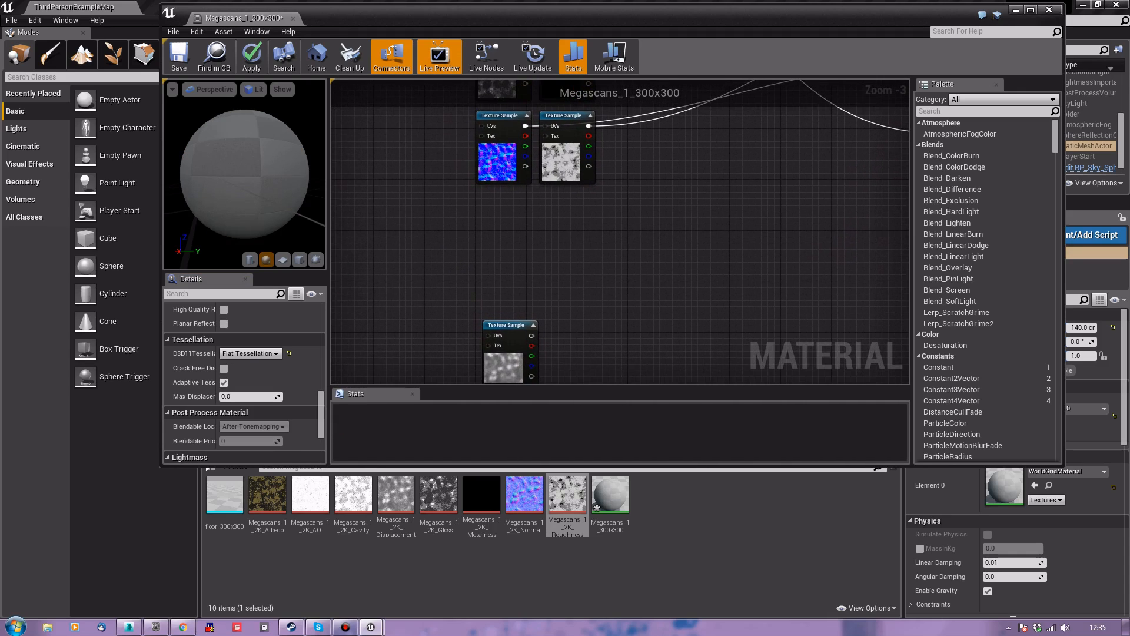
left_click_drag(519, 331, 633, 312)
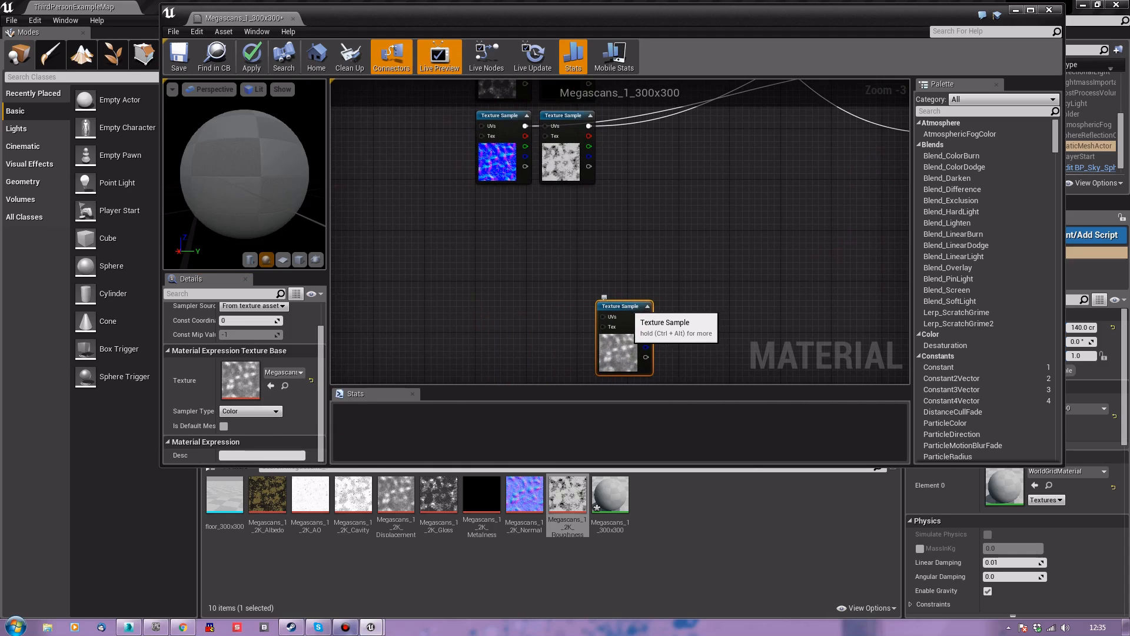
right_click(516, 244)
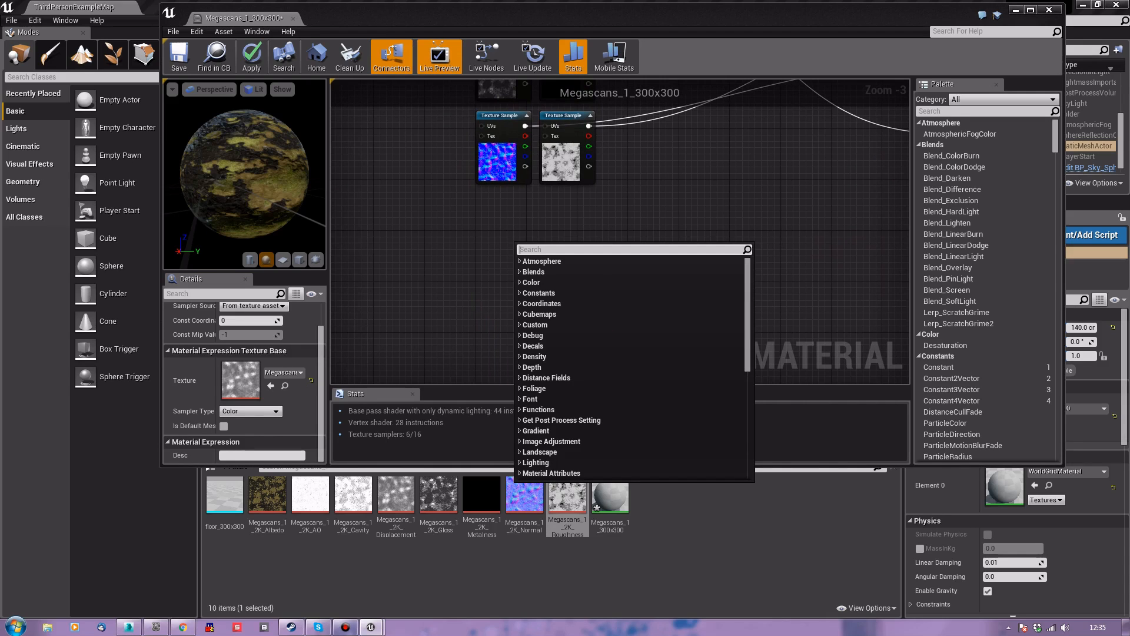
type("ws")
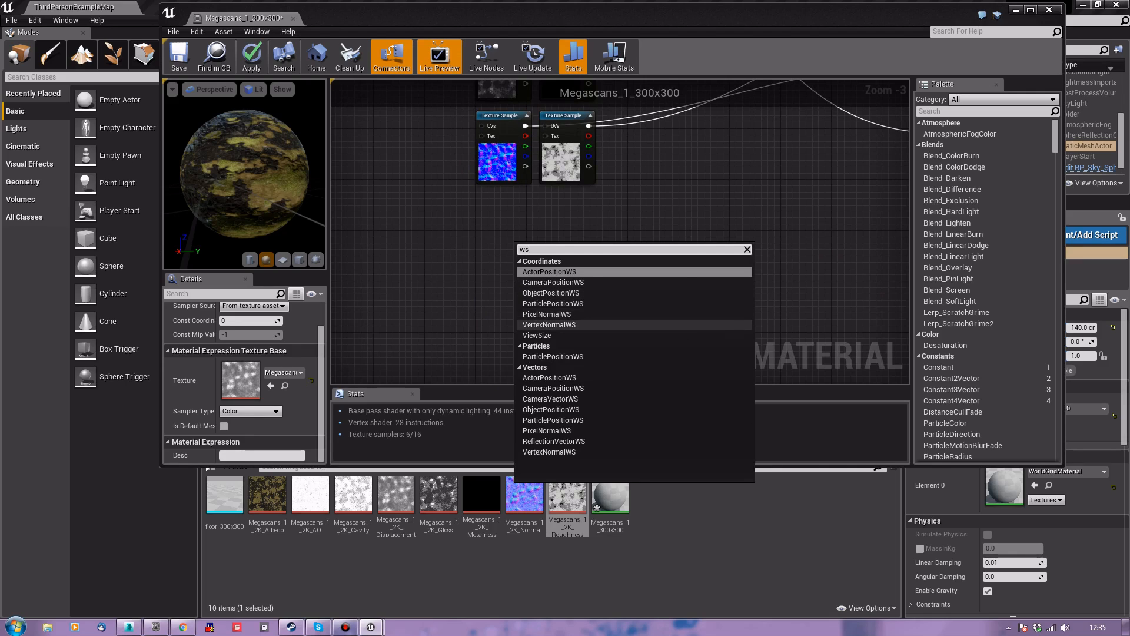
left_click(550, 324)
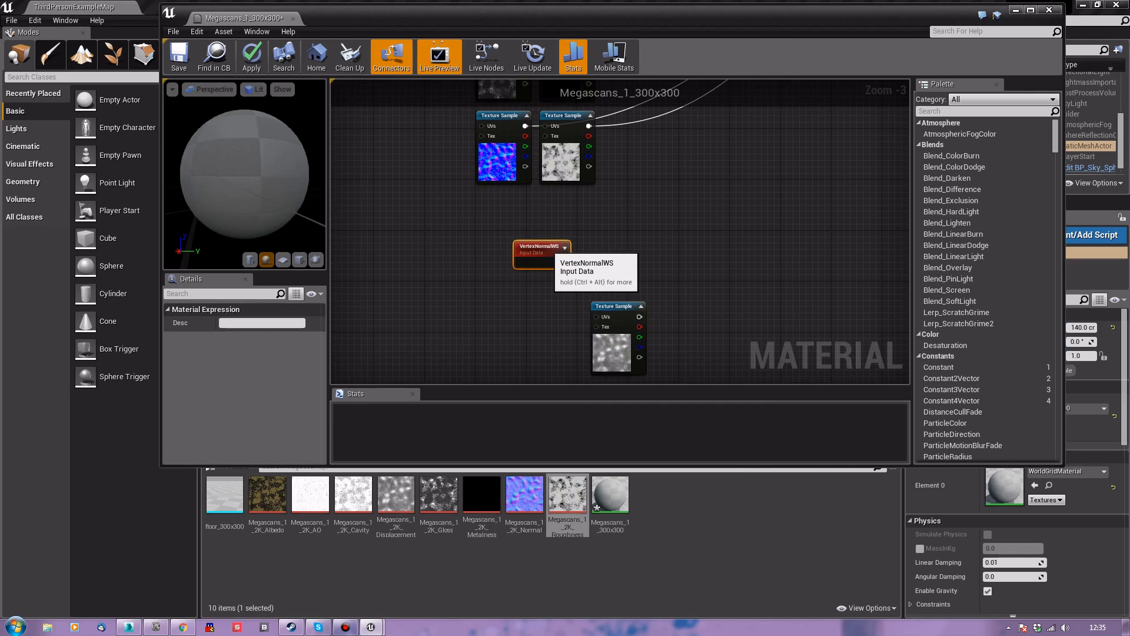
left_click_drag(546, 244, 508, 233)
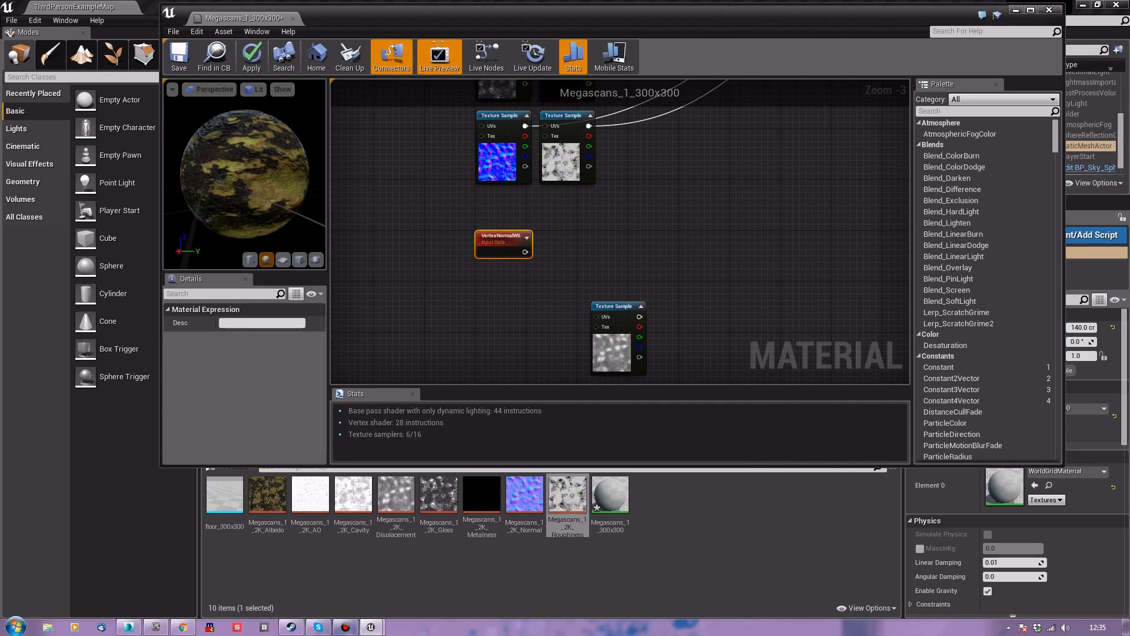
Add a Constant node under VertexNormalWS and two Multiply nodes in a row beside them
key("1")
left_click(508, 277)
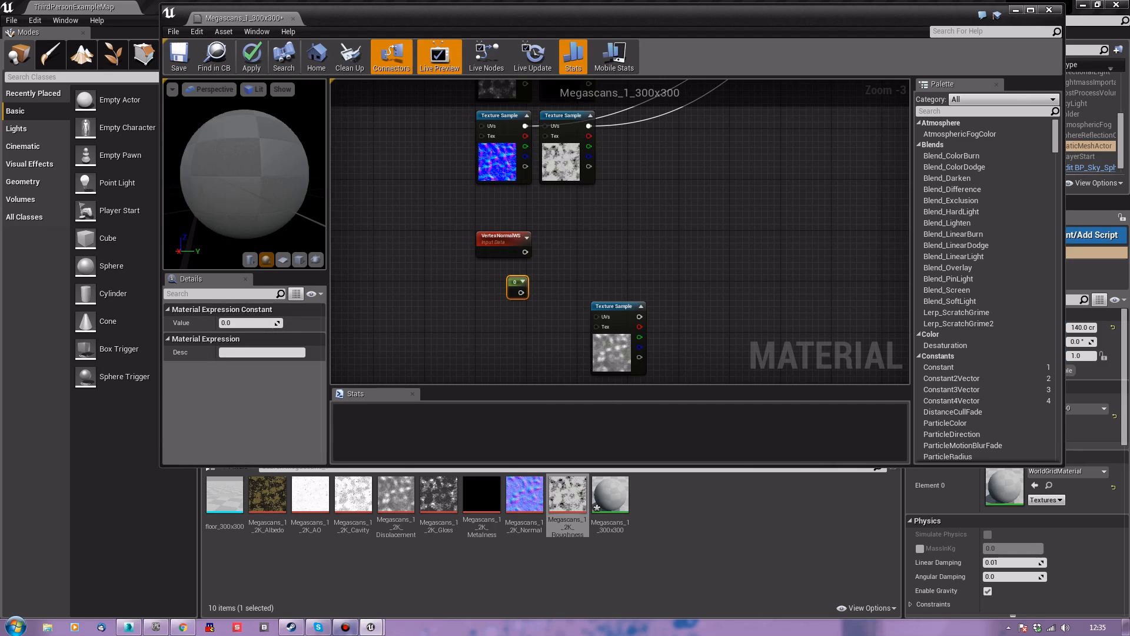
key("m")
left_click(569, 252)
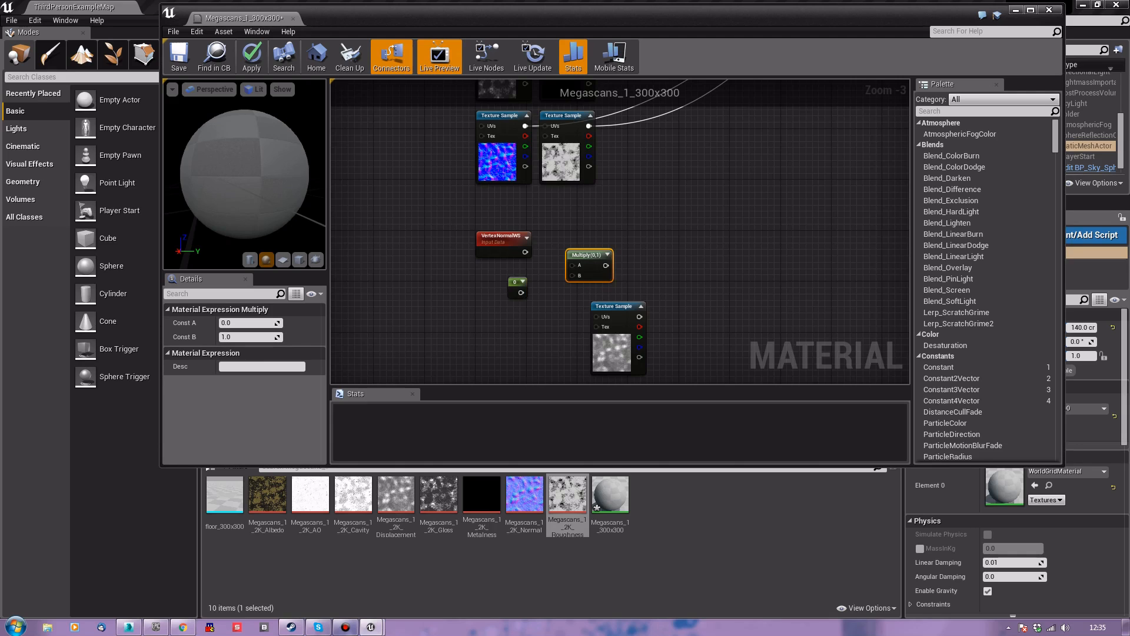
key("m")
left_click(681, 252)
left_click_drag(700, 254, 677, 254)
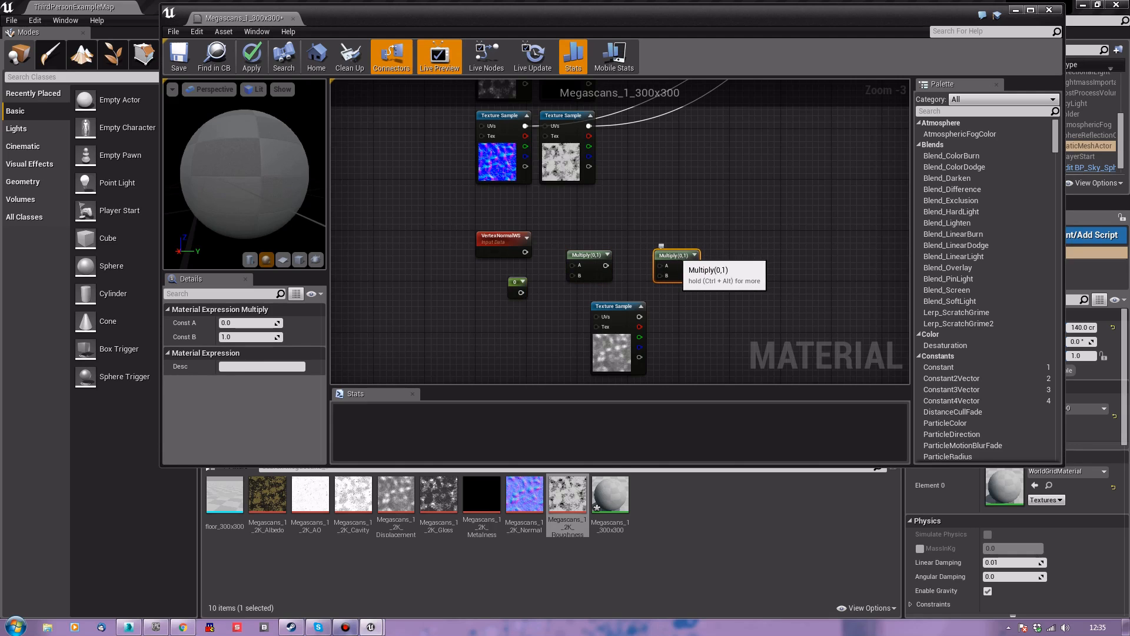
Multiply VertexNormalWS by the constant, set to 32, and multiply that result by the Displacement sample in the second Multiply node
left_click_drag(522, 292, 524, 253)
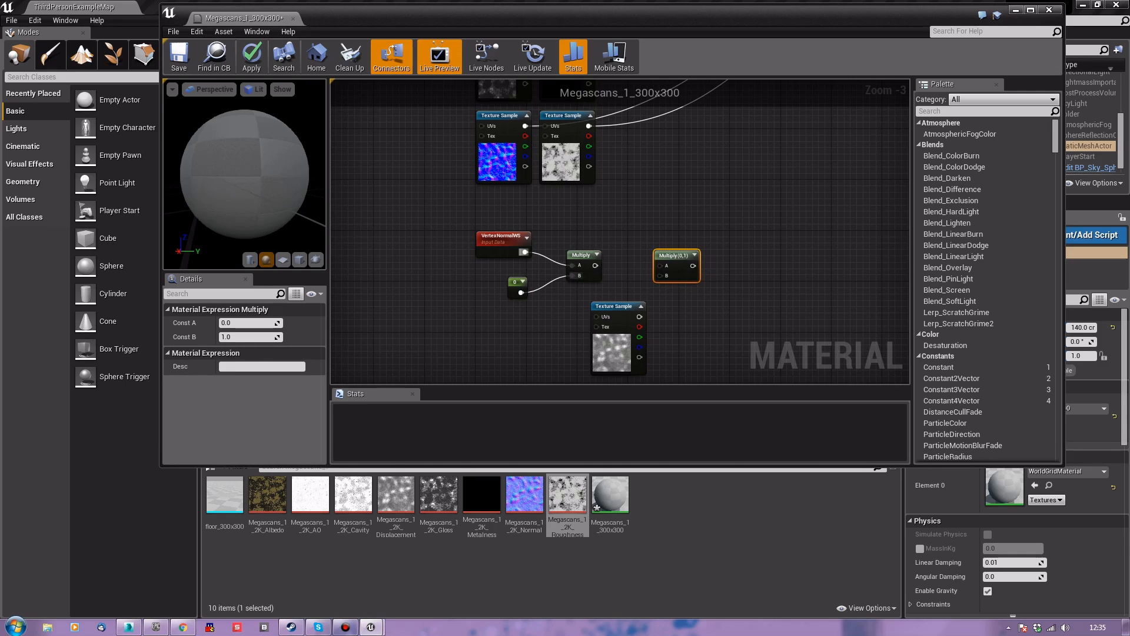
left_click_drag(595, 266, 661, 265)
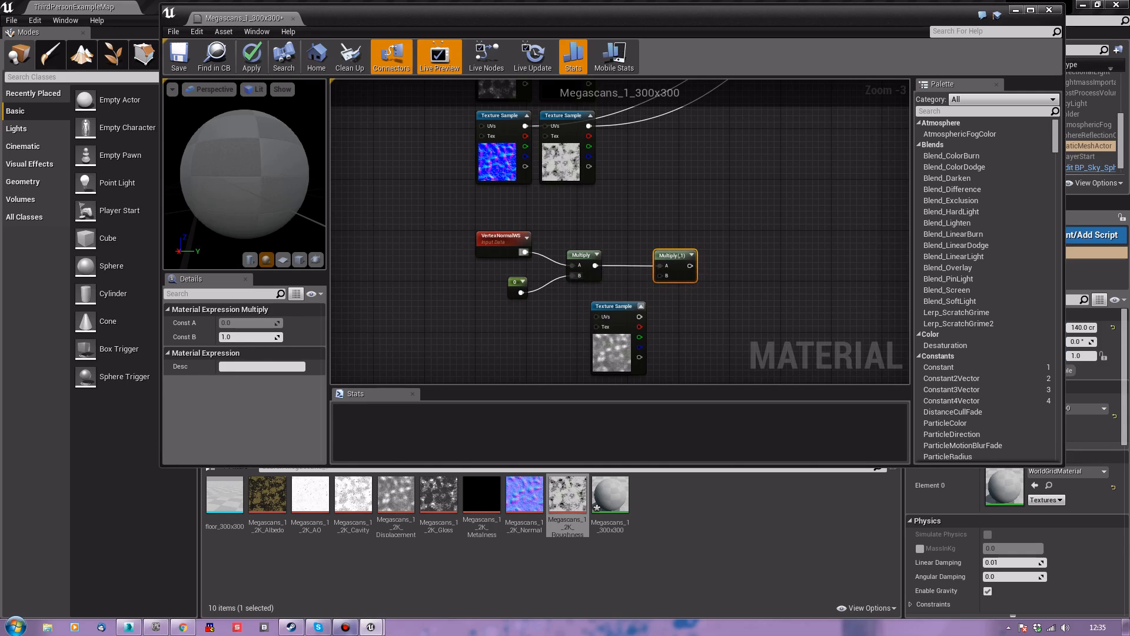
left_click_drag(639, 316, 660, 276)
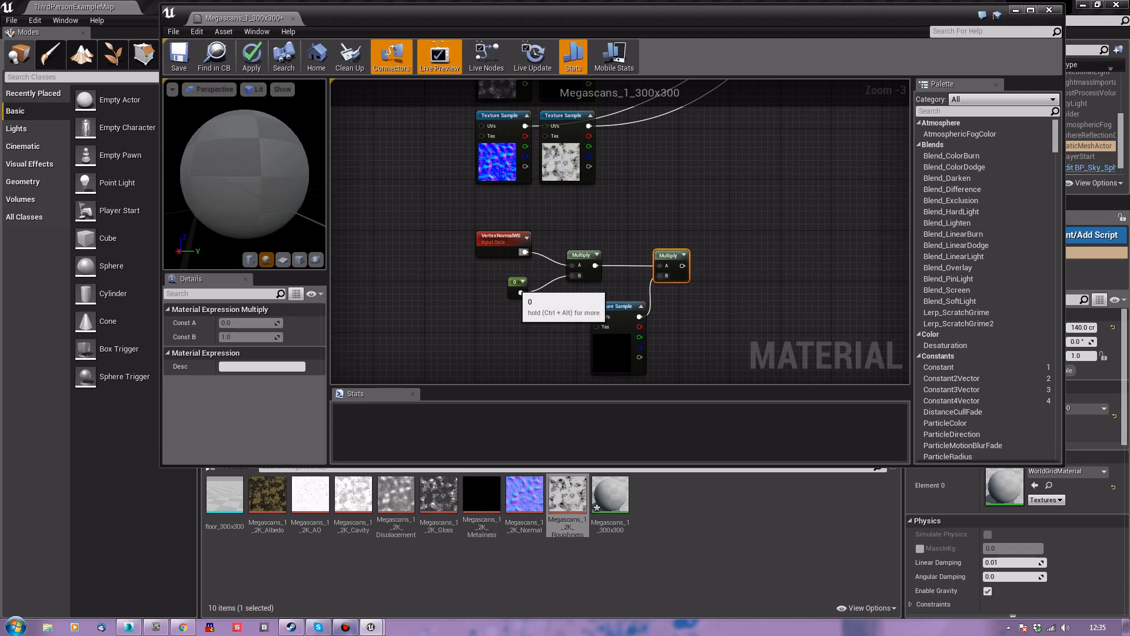
left_click(517, 285)
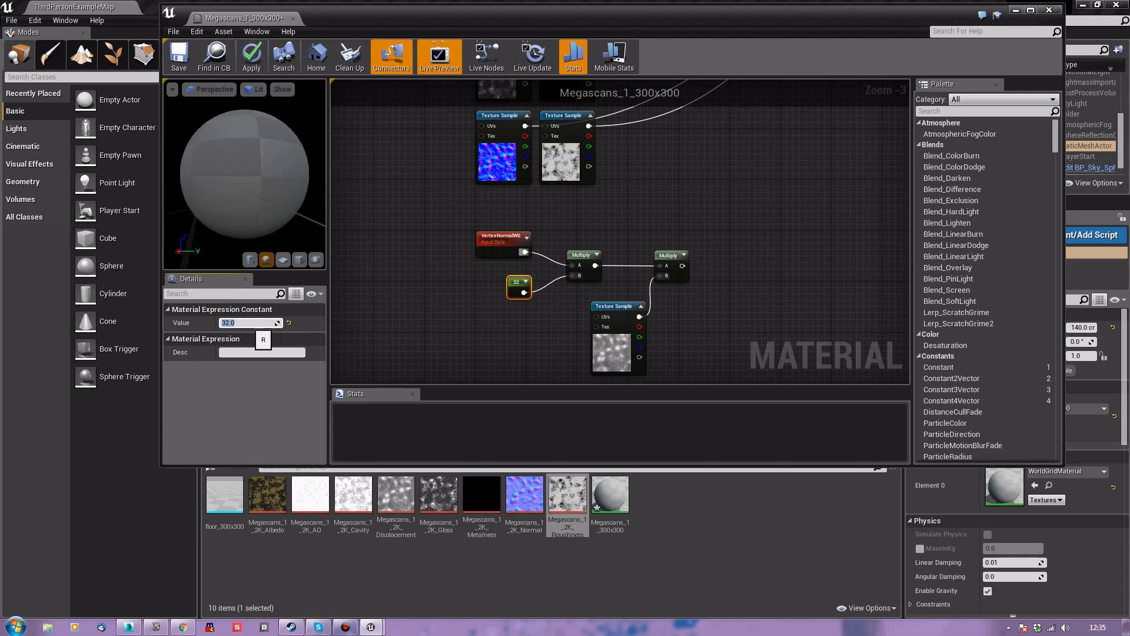
Add a Constant of 64 above the second Multiply node and connect it to Tessellation Multiplier
right_click_drag(589, 235, 442, 271)
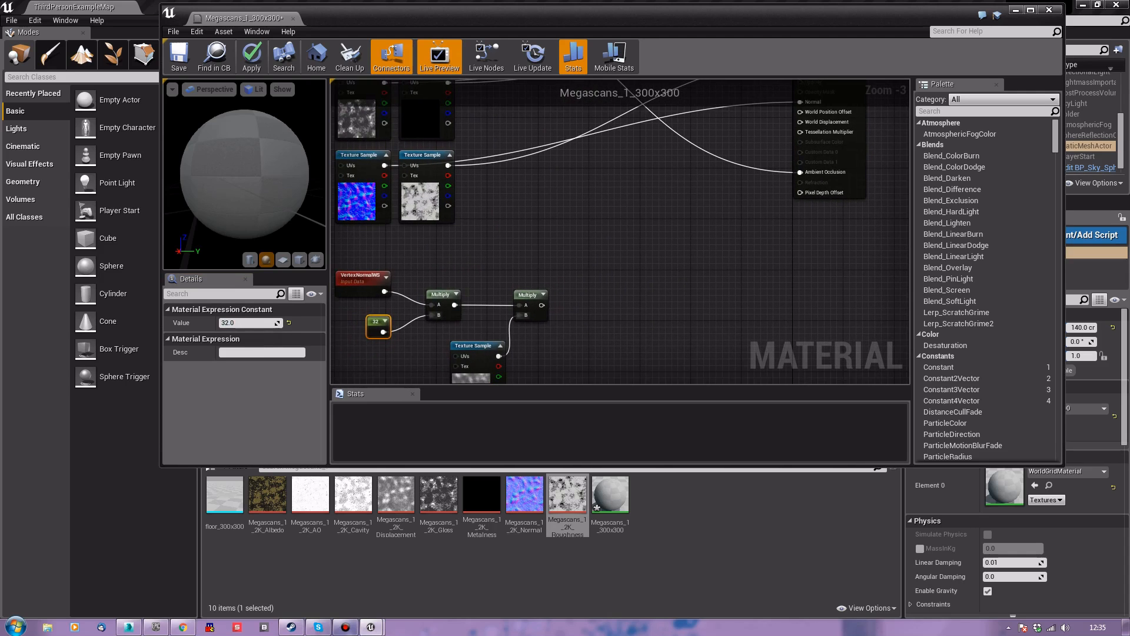
left_click(530, 249)
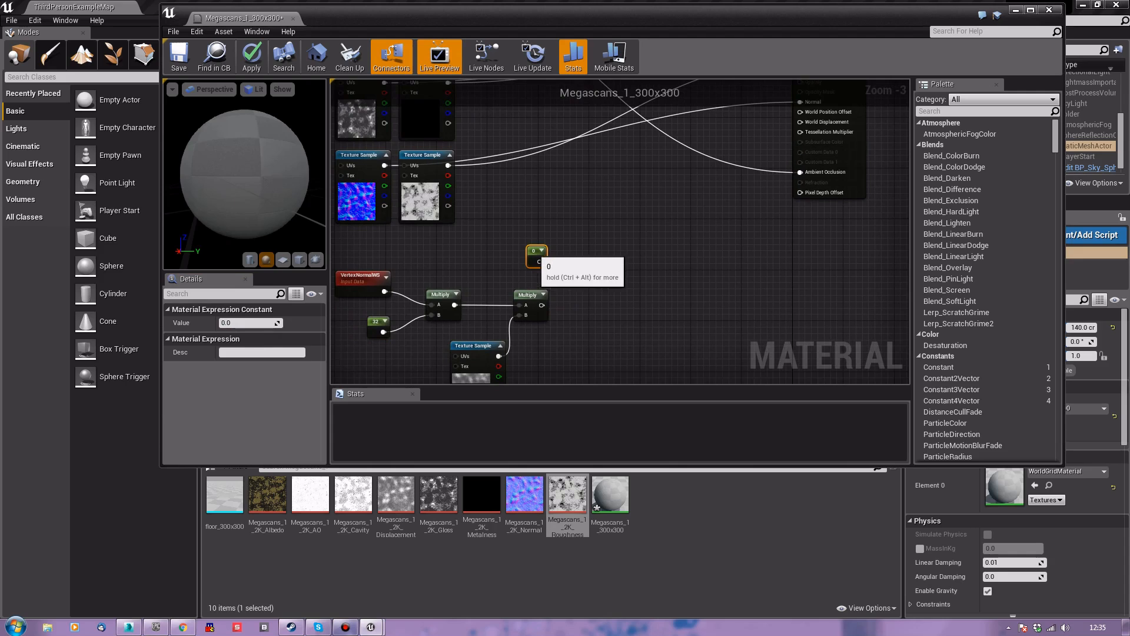
left_click_drag(536, 252, 536, 265)
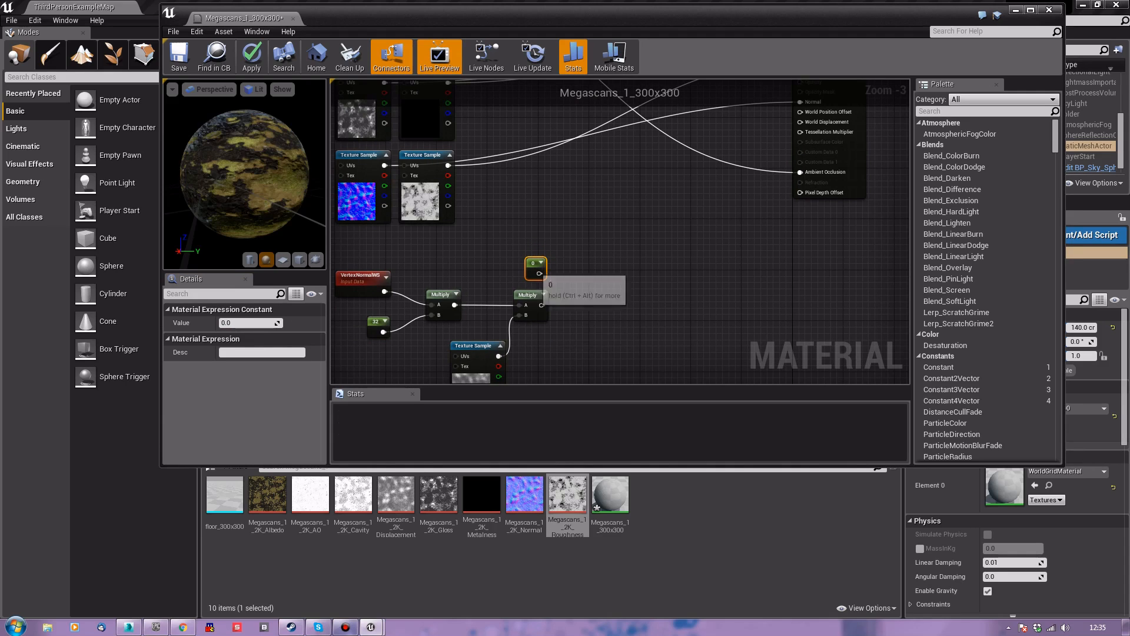
left_click(254, 326)
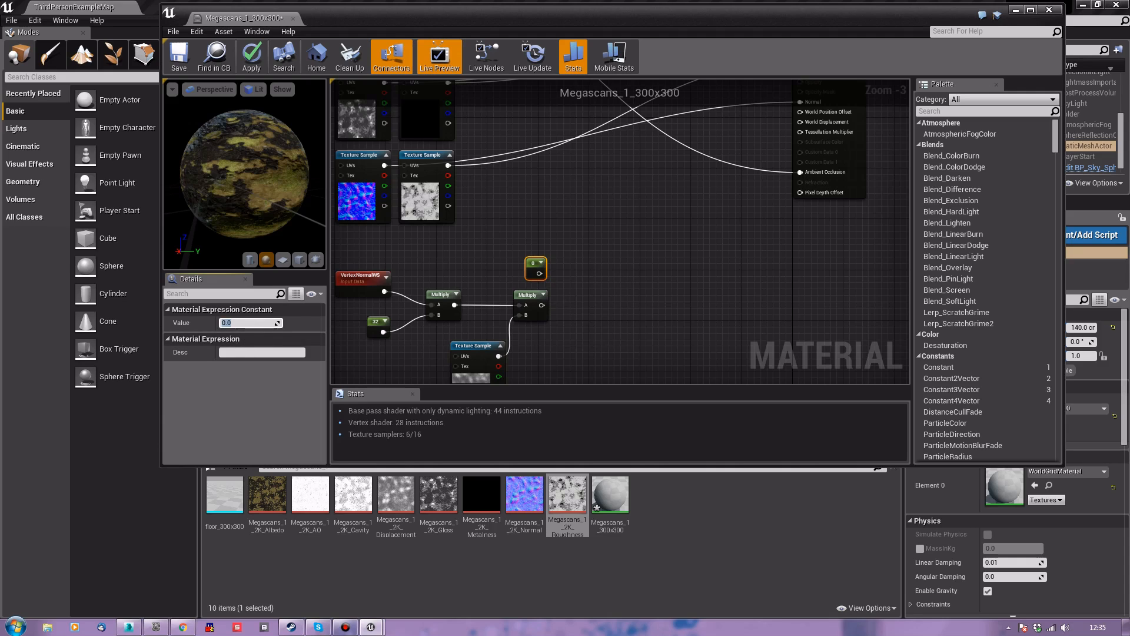
type("64")
key("Return")
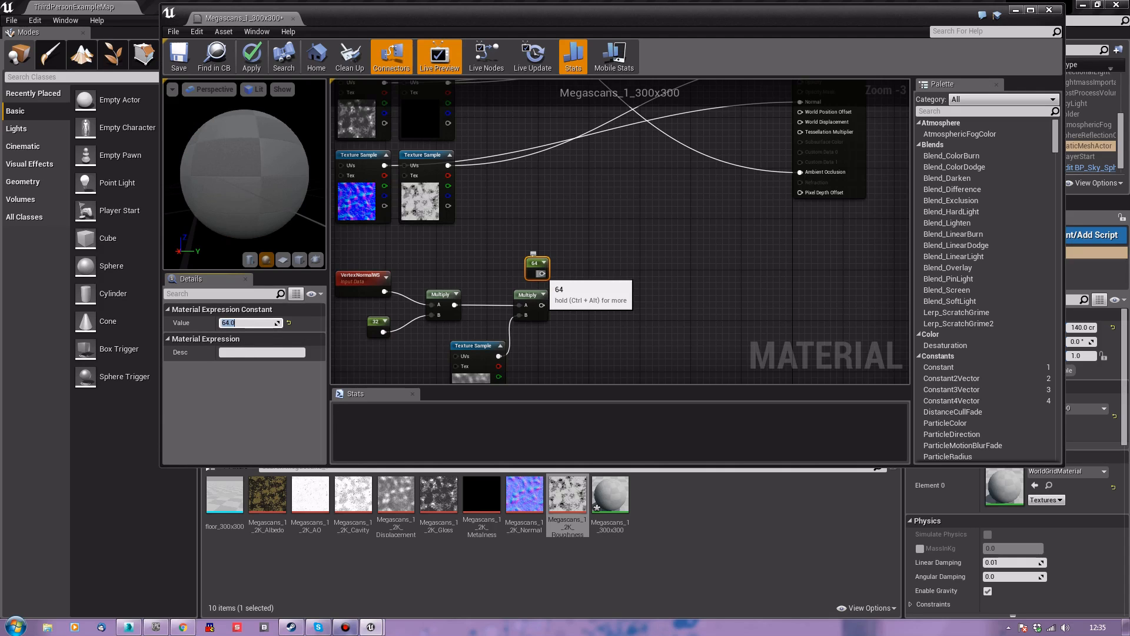
left_click_drag(543, 273, 813, 147)
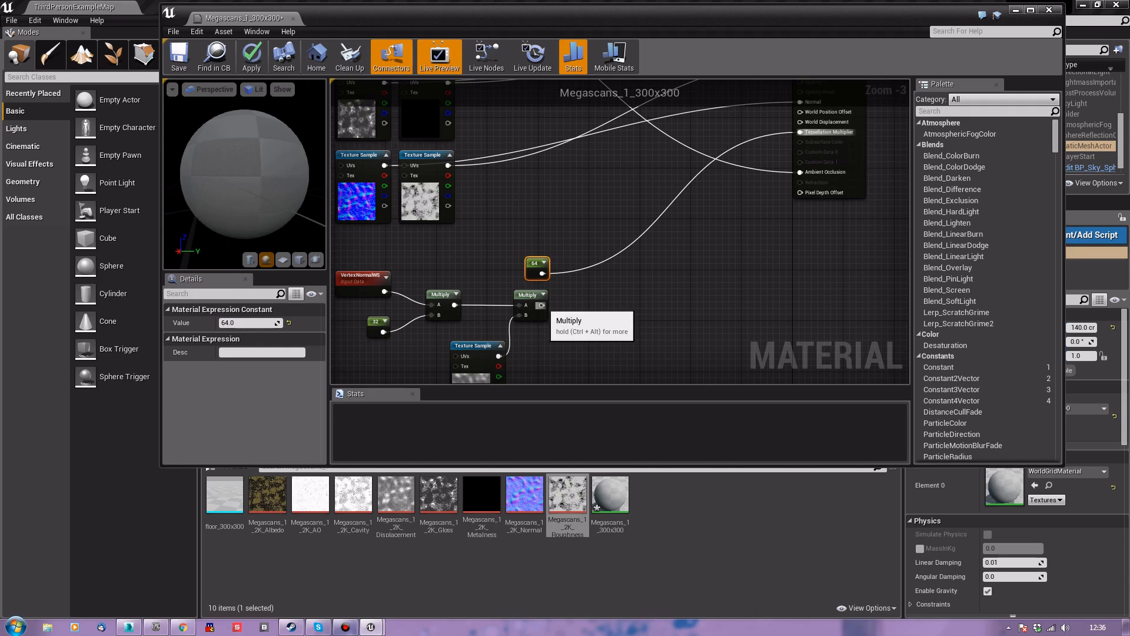
Connect the second Multiply to World Displacement and set the constant feeding the first Multiply to 16
left_click_drag(542, 305, 808, 126)
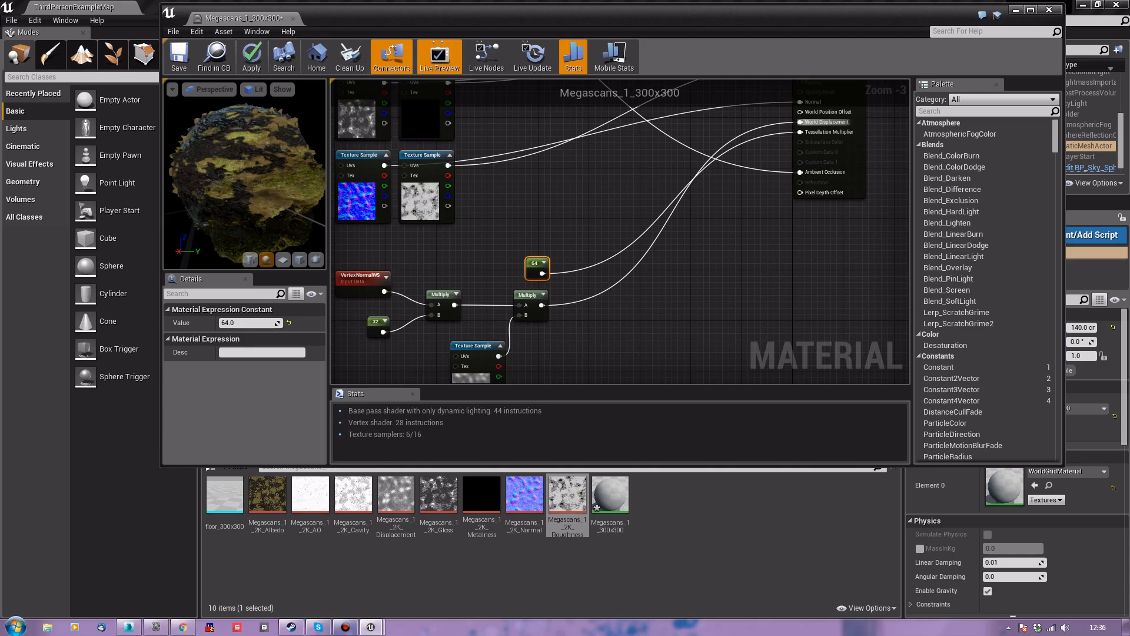
left_click_drag(223, 177, 288, 189)
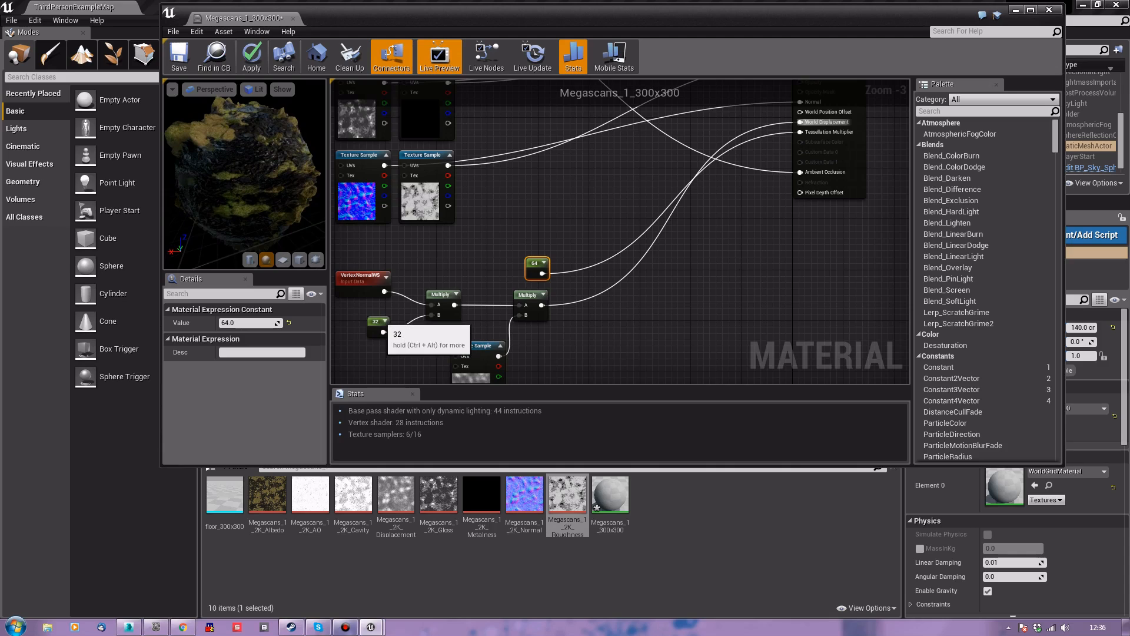
left_click(377, 326)
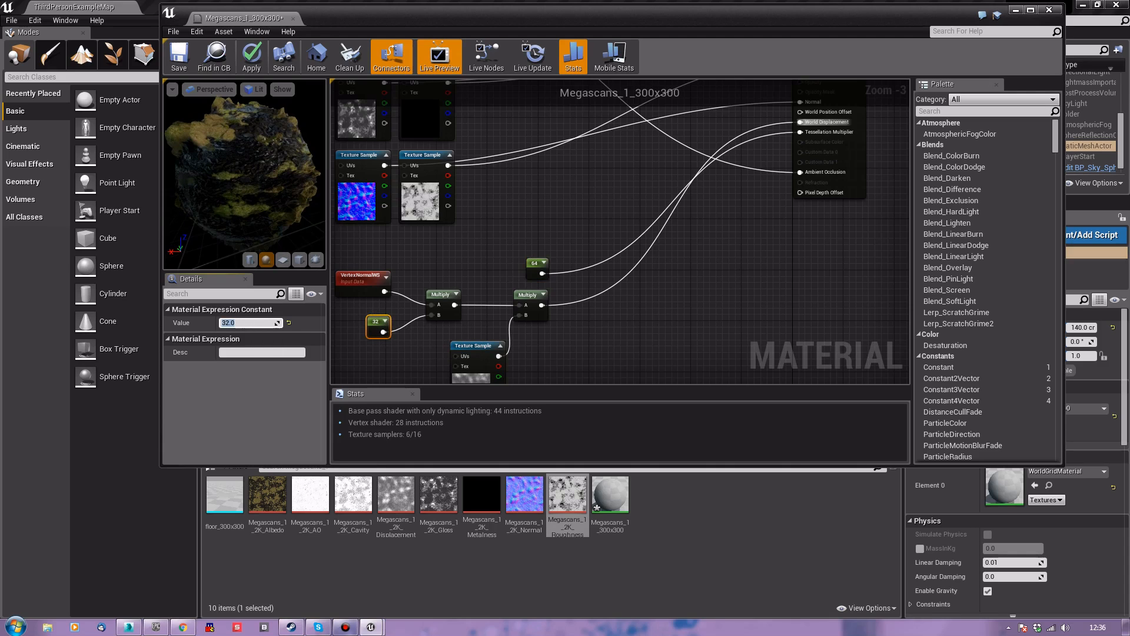
key("Return")
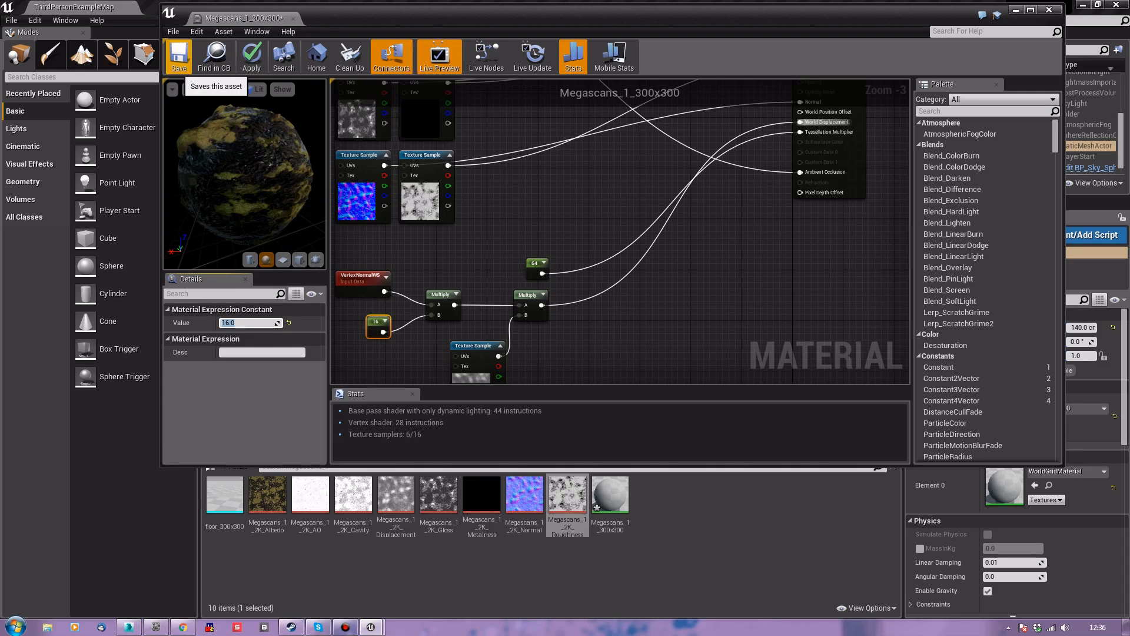
Save the Megascans_1_300x300 material and close its editor
left_click(179, 65)
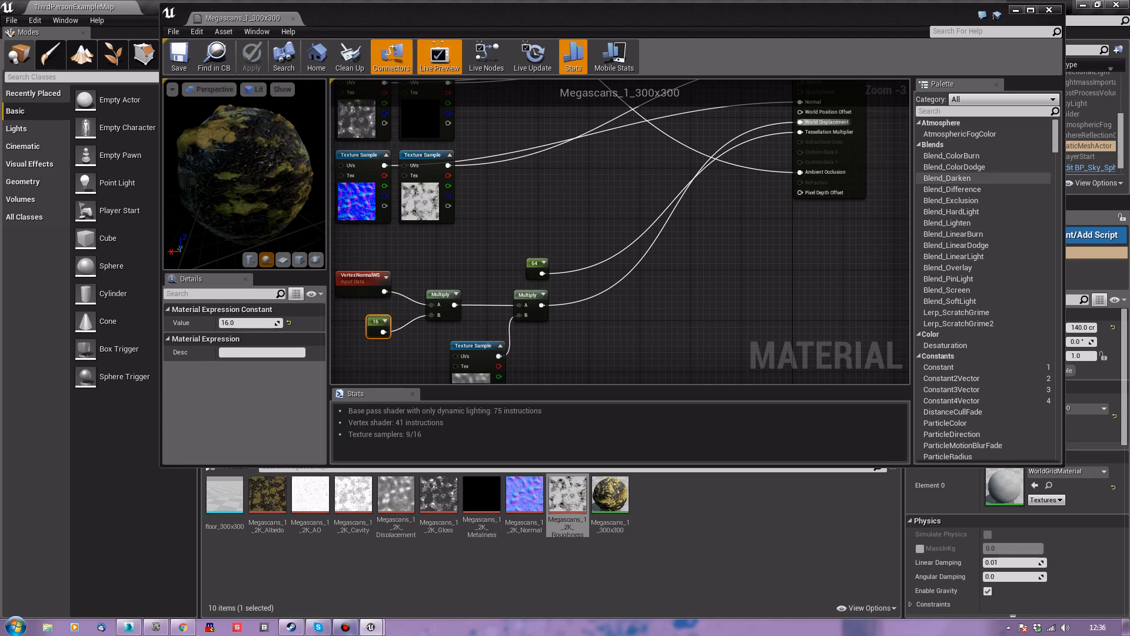
left_click(1050, 10)
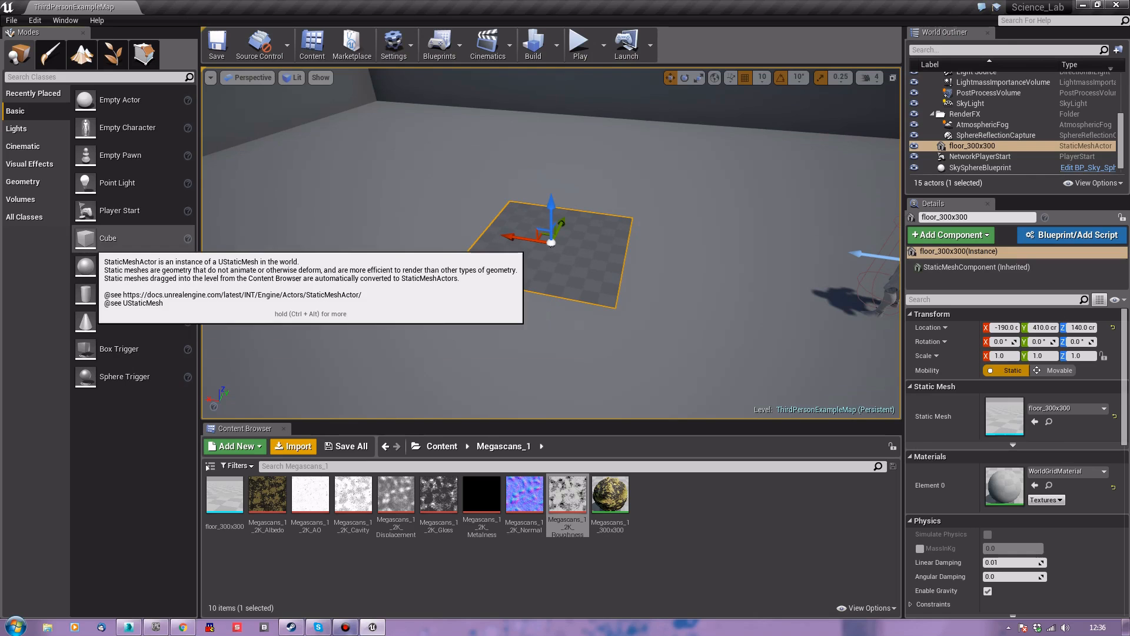
Place a Cube beside the floor mesh, scale it to 0.25 in X and Z, and move it to X -30 cm
left_click_drag(107, 238, 450, 217)
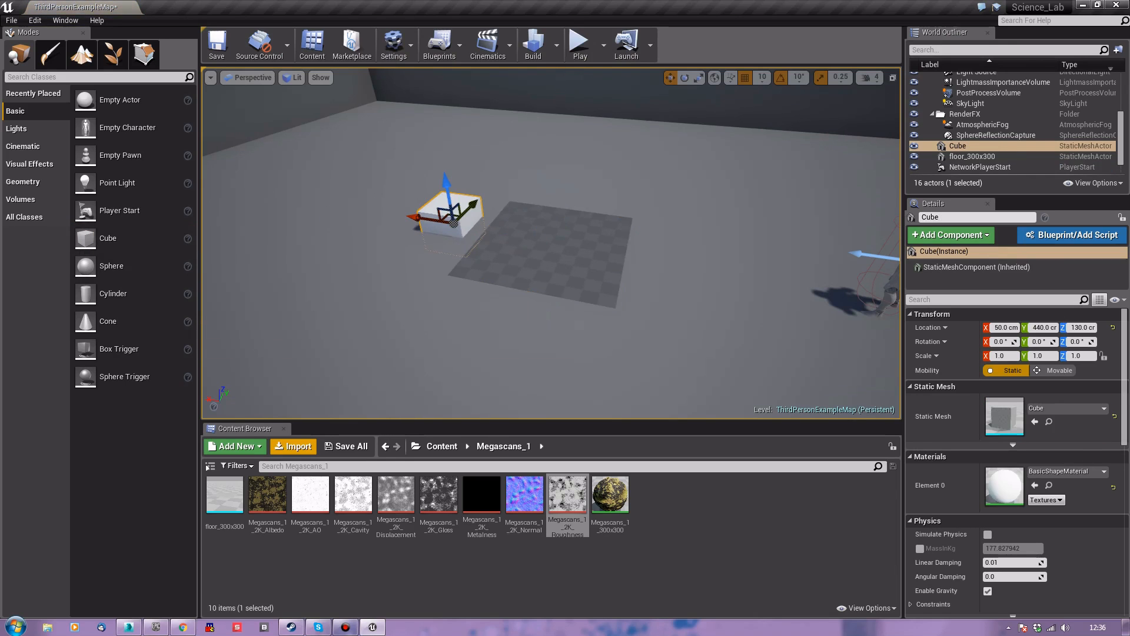
mouse_move(530, 236)
right_mouse_down()
mouse_move(583, 233)
mouse_move(518, 227)
mouse_move(530, 194)
mouse_move(512, 254)
mouse_move(527, 238)
right_mouse_up()
key("w")
key("r")
left_click_drag(392, 266, 462, 271)
key("w")
right_click_drag(464, 272, 287, 307)
key("space")
key("space")
key("space")
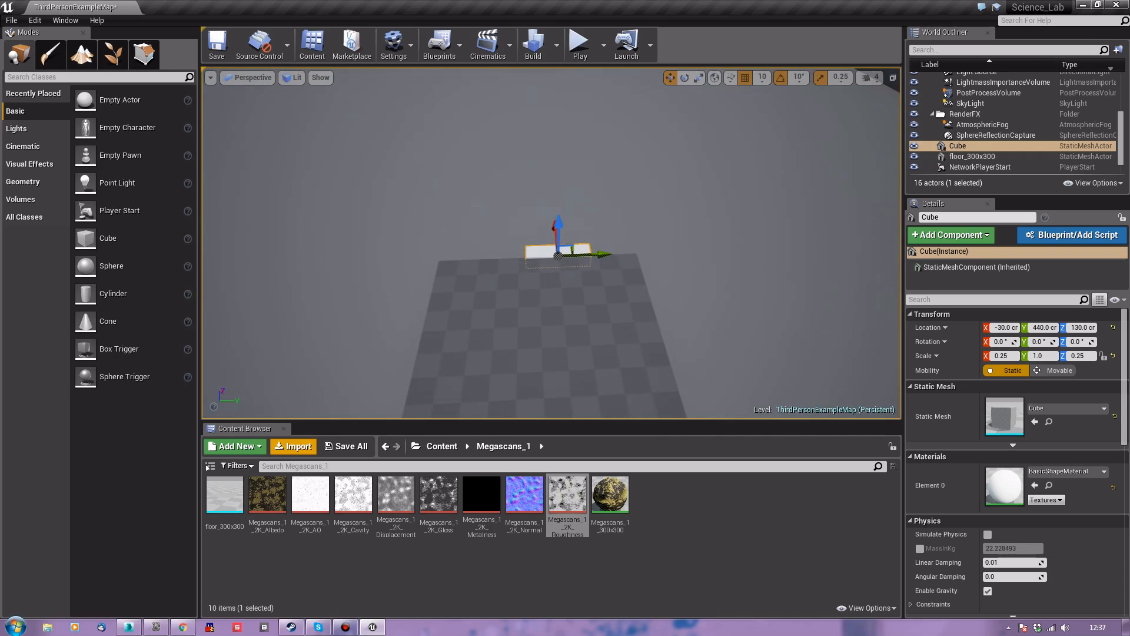
Stretch the cube to a Y scale of 3.0 and line it up with the floor mesh's edge at Y 410 cm
left_click_drag(597, 255, 577, 255)
key("space")
key("space")
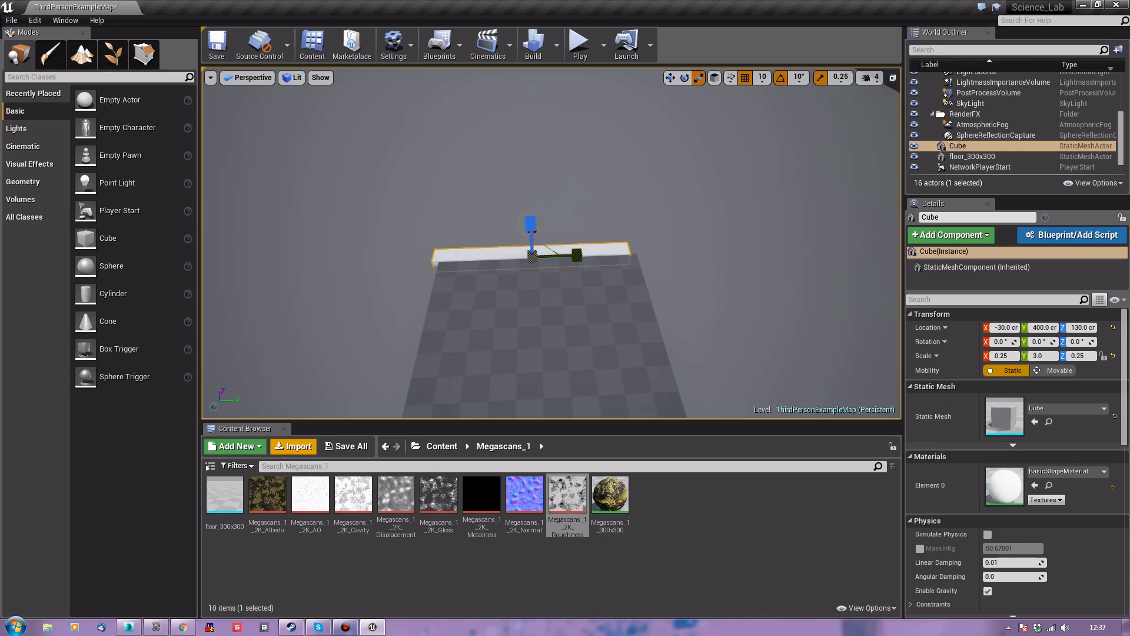
key("space")
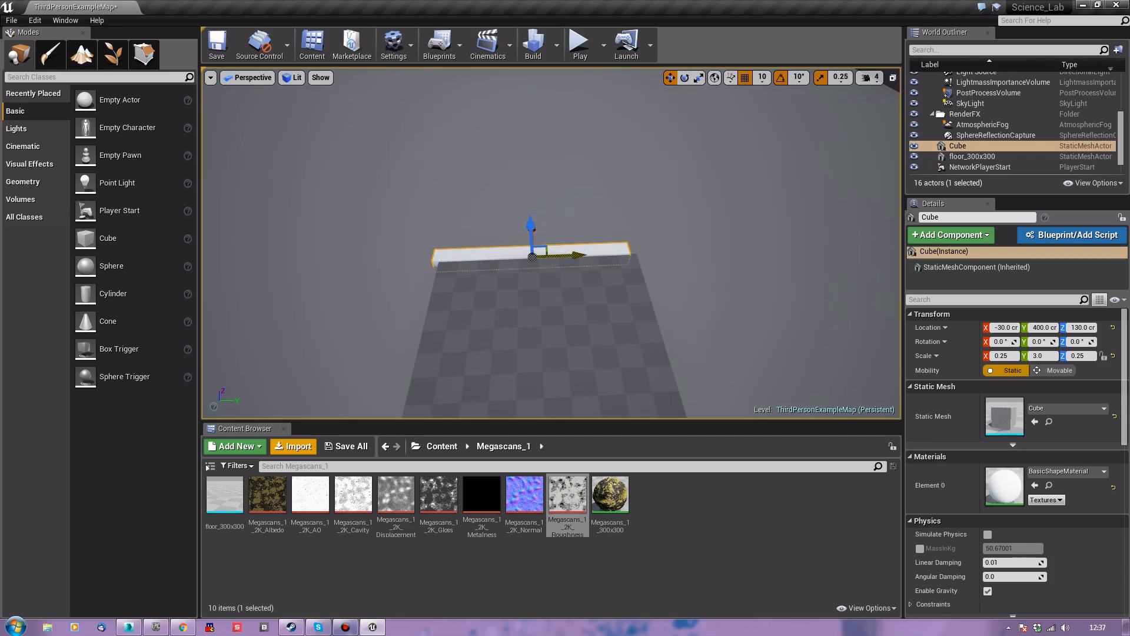
left_click_drag(577, 255, 583, 255)
Turn off position grid snapping and assign the Megascans_1_300x300 material to the floor_300x300 mesh
left_click(746, 78)
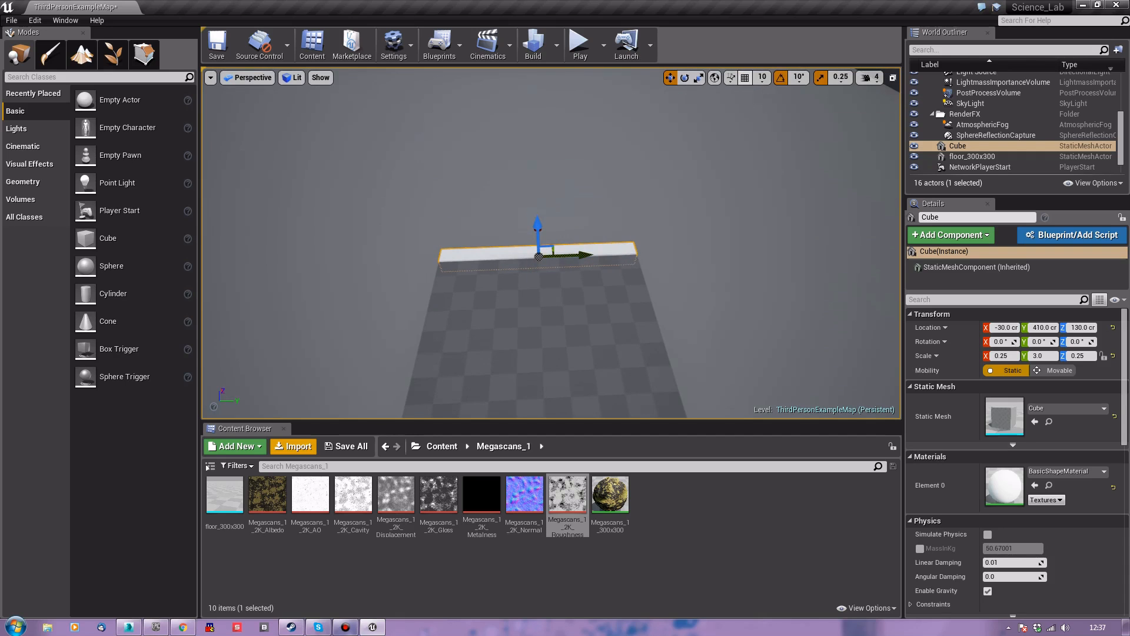
right_click_drag(666, 194, 783, 259)
right_click_drag(554, 247, 474, 262)
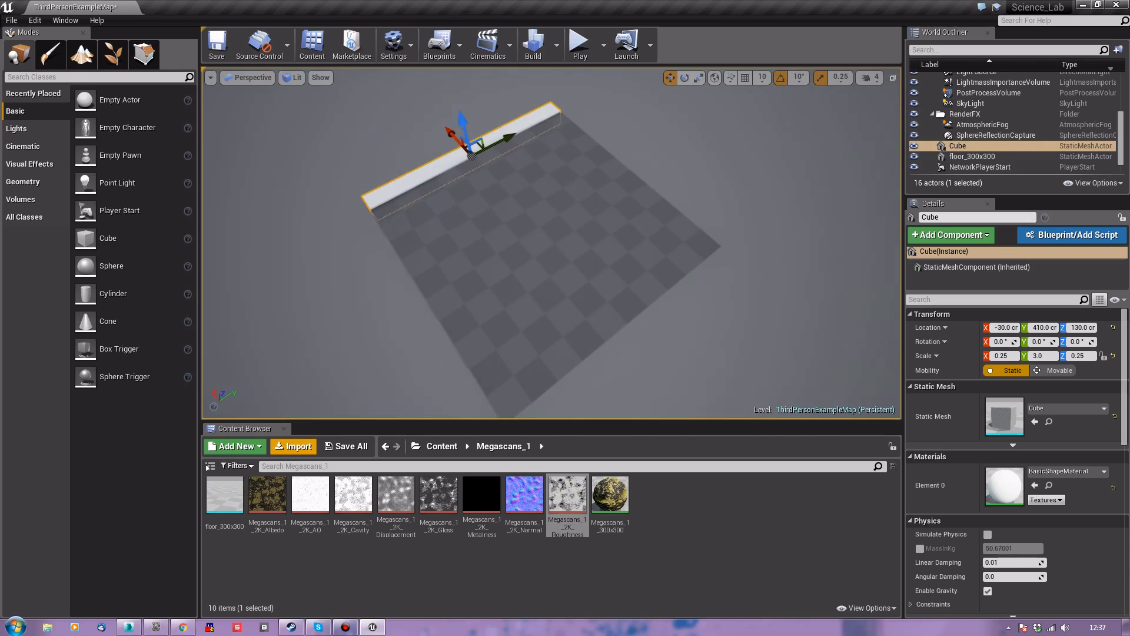
left_click(483, 260)
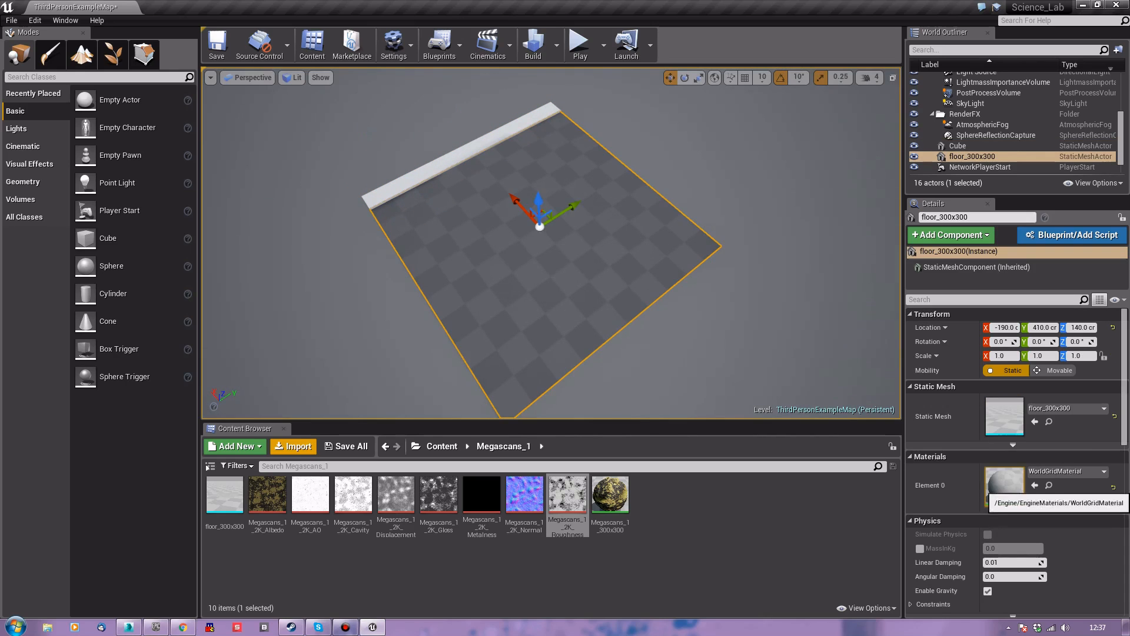
left_click_drag(611, 496, 1029, 507)
right_click_drag(551, 242, 524, 183)
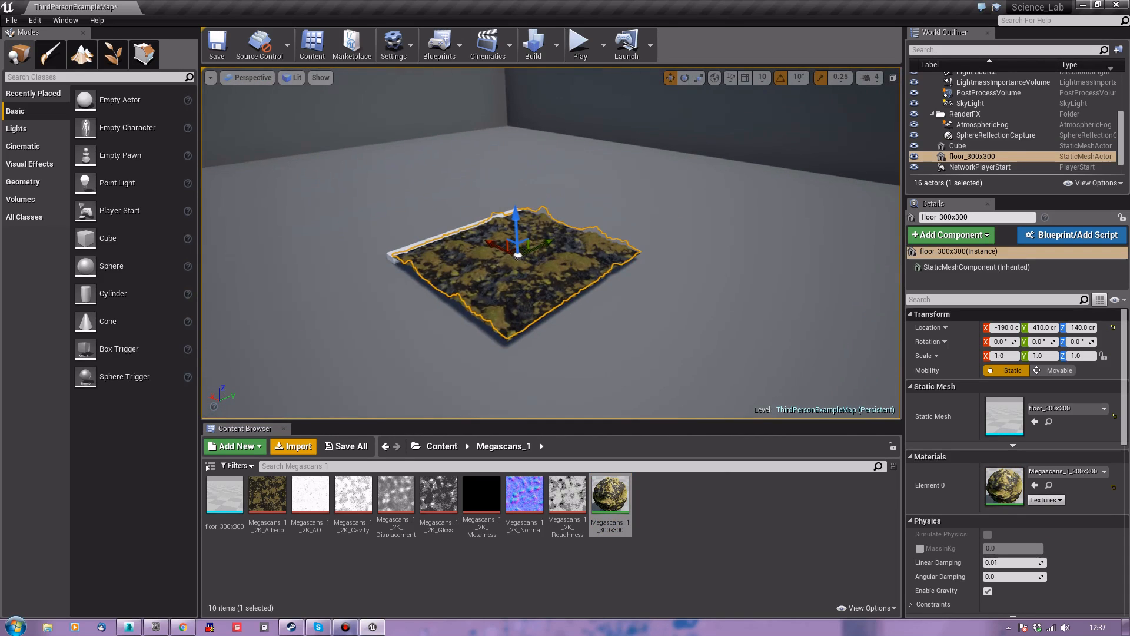
Set the floor_300x300 mesh's X, Y and Z scale to 1.5
left_click(1001, 355)
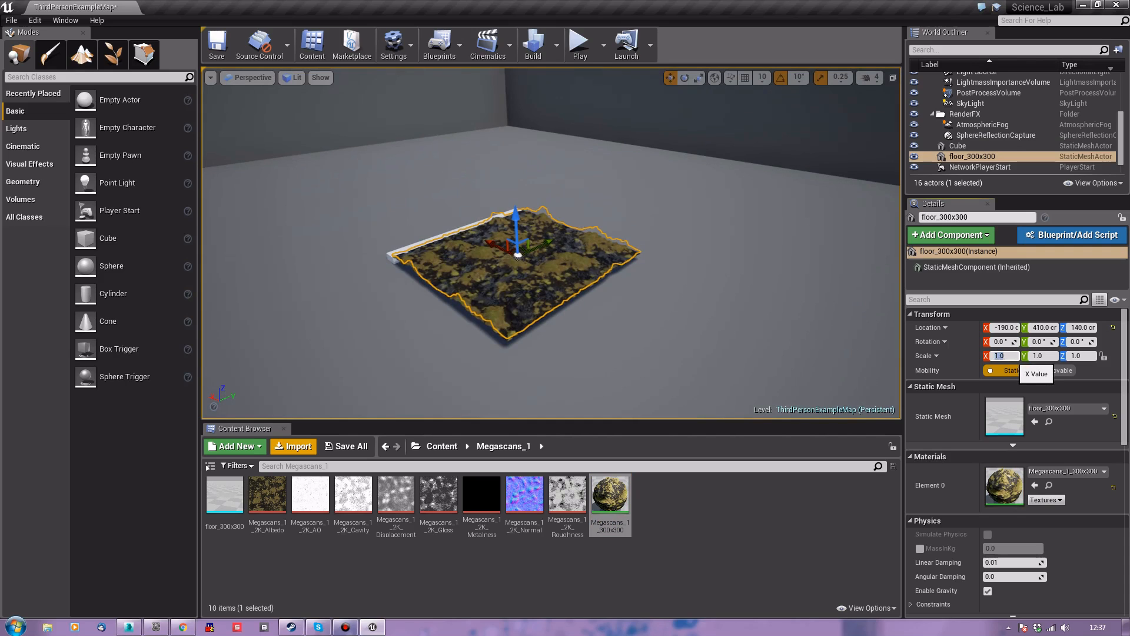
type("1.5")
key("Tab")
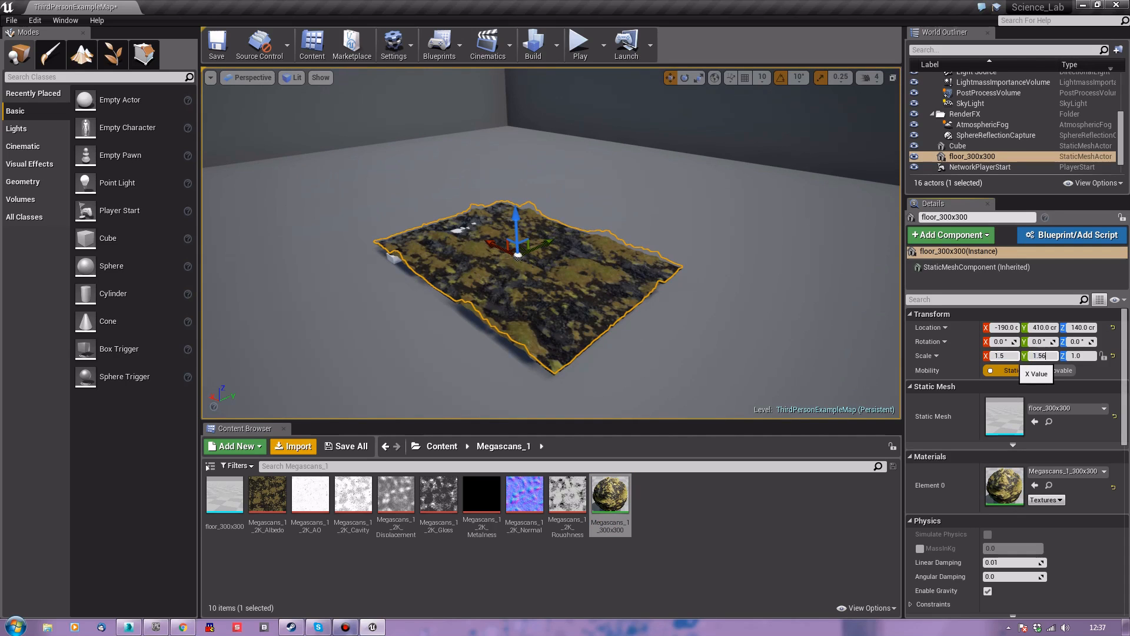
type("1.5")
key("Tab")
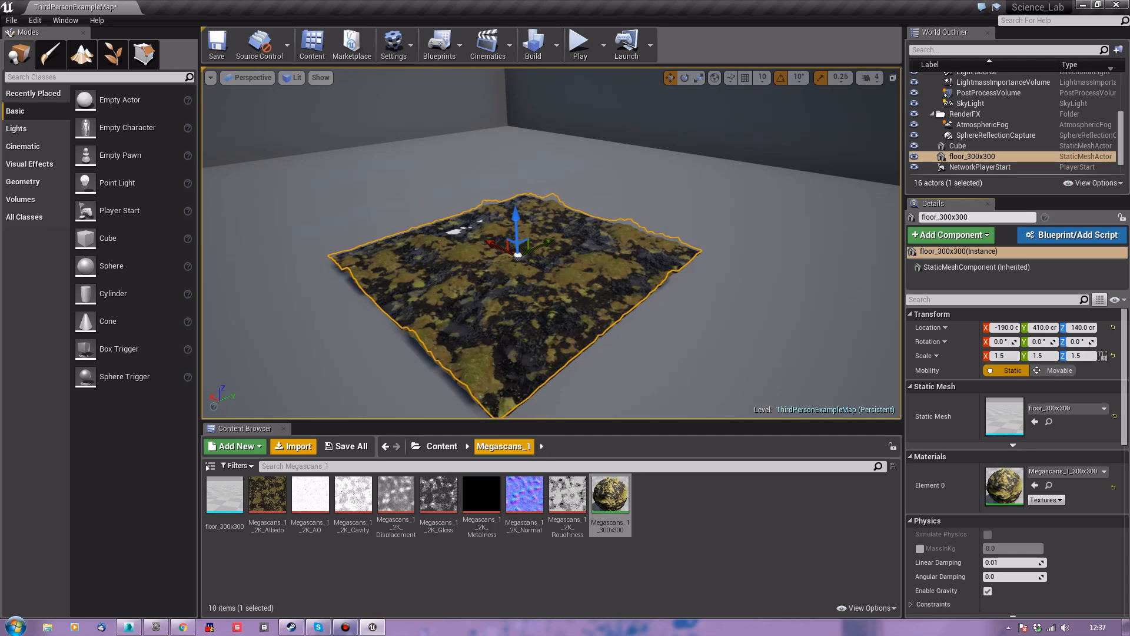
Move the cube out to the enlarged floor's edge at about X 37 cm and raise it to about Z 139 cm
key("a")
right_click_drag(506, 336, 594, 331)
key("w")
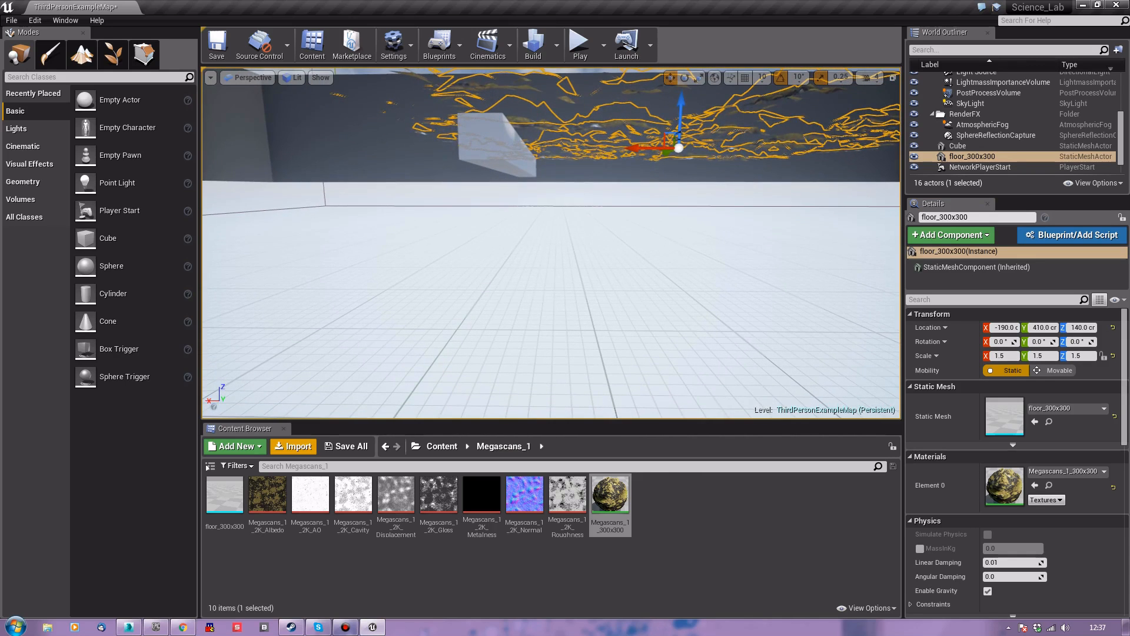
left_click(501, 144)
right_click_drag(501, 145, 500, 198)
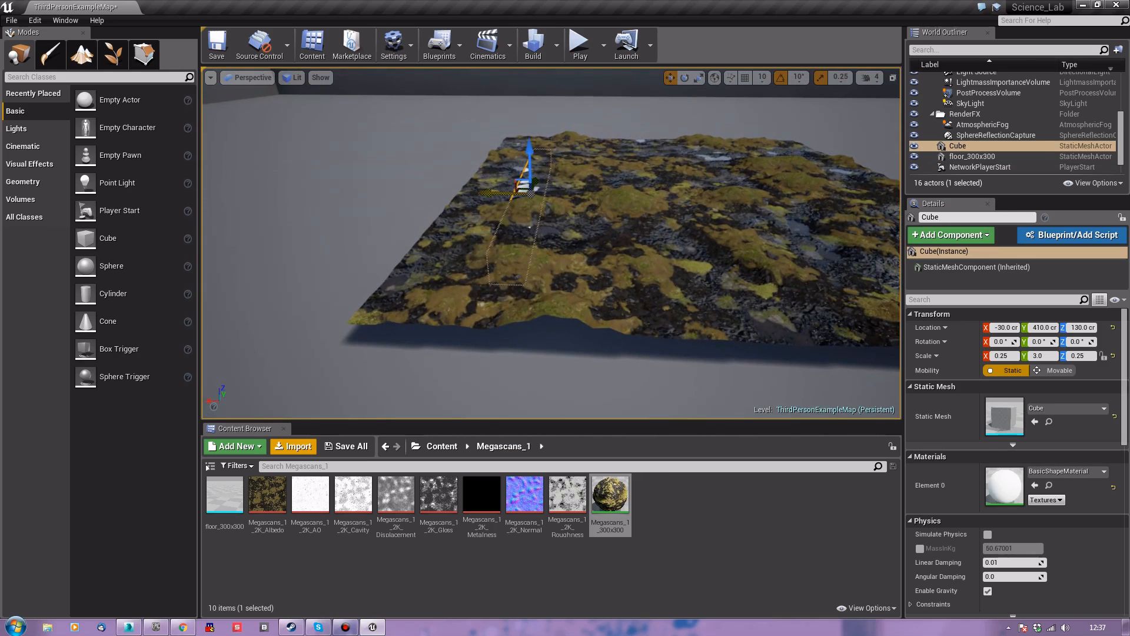
left_click_drag(498, 201, 438, 203)
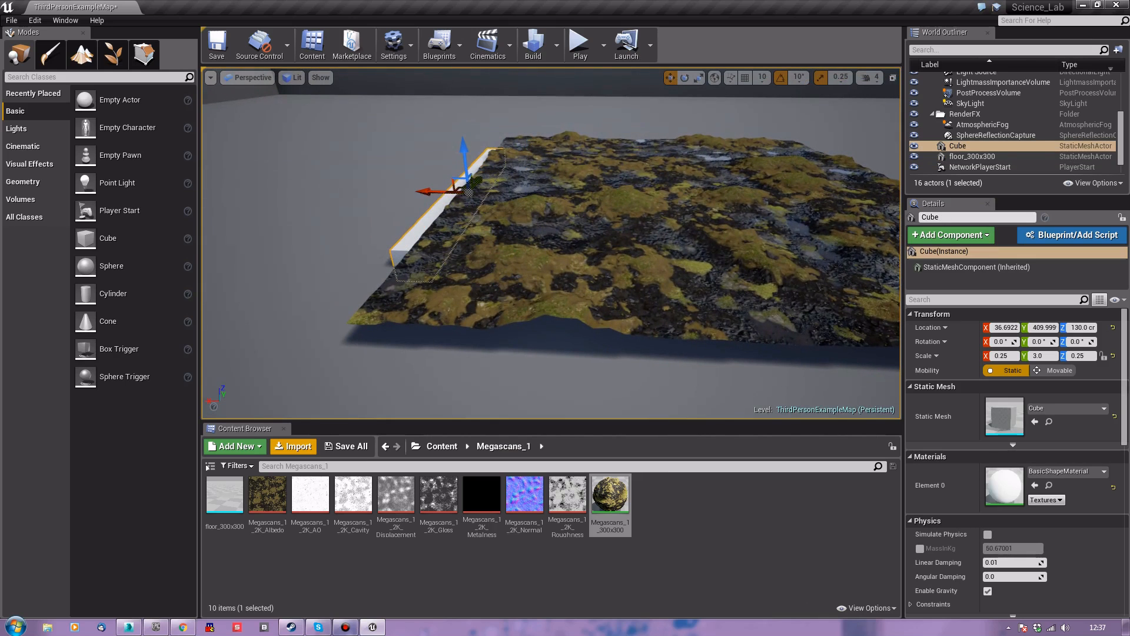
key("f")
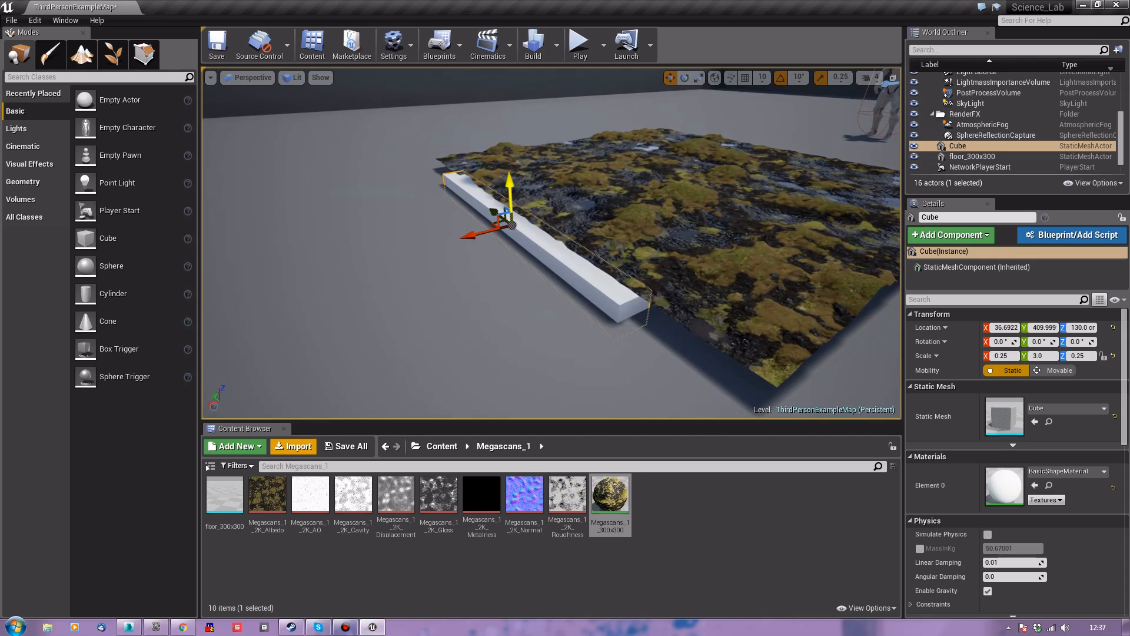
left_click_drag(517, 186, 517, 177)
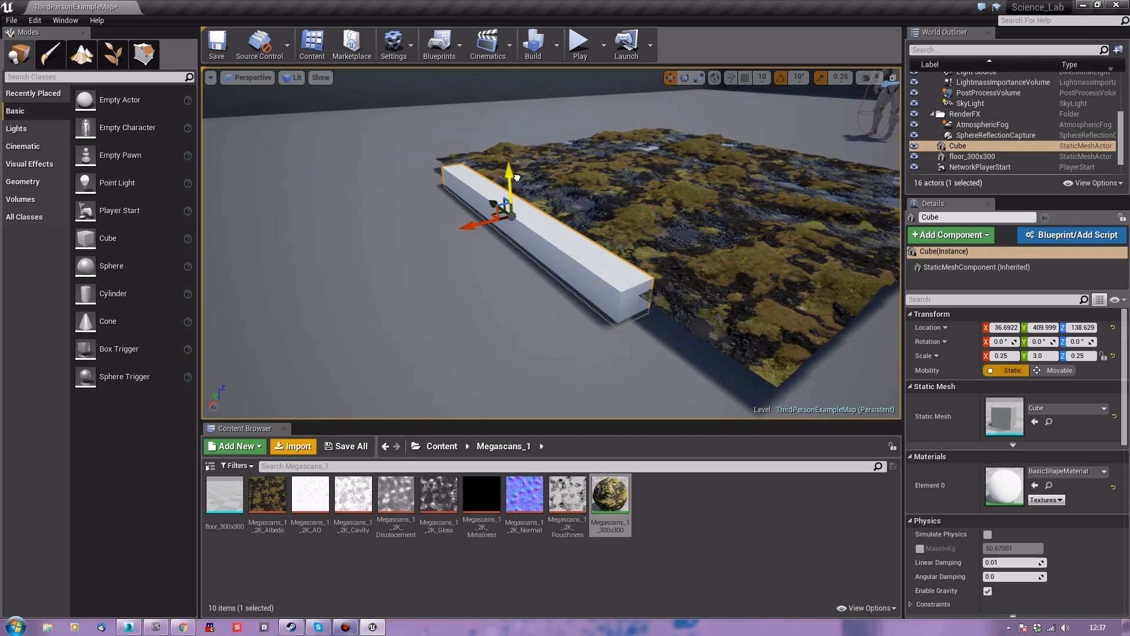
right_click_drag(517, 178, 433, 199)
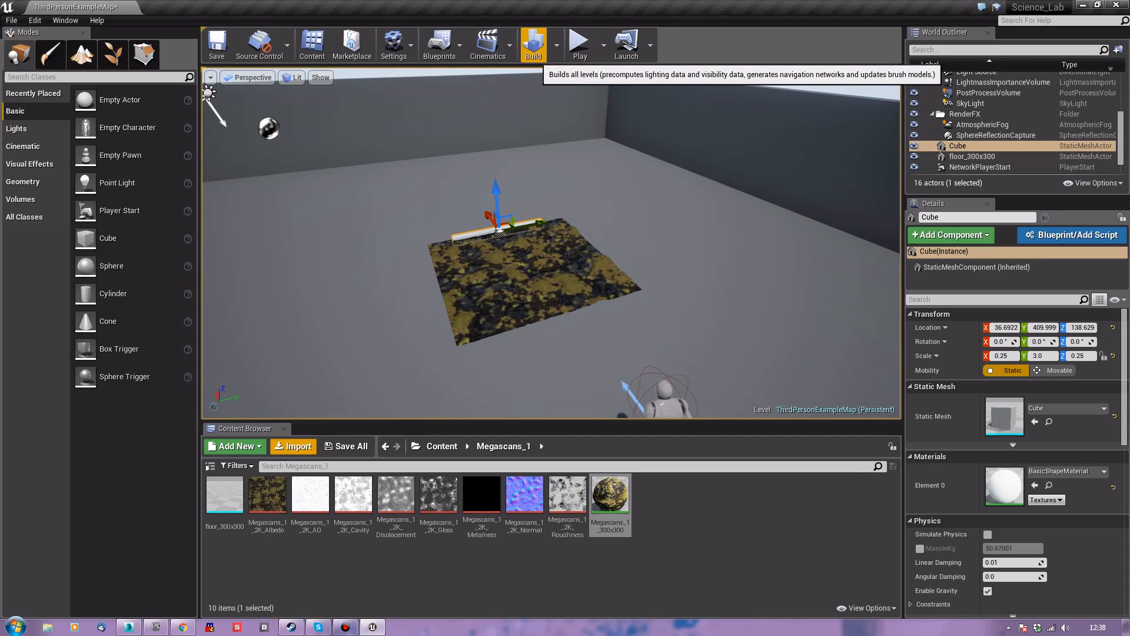
Build the level, play it to walk the character to the displaced ground, and stop playing
left_click(534, 46)
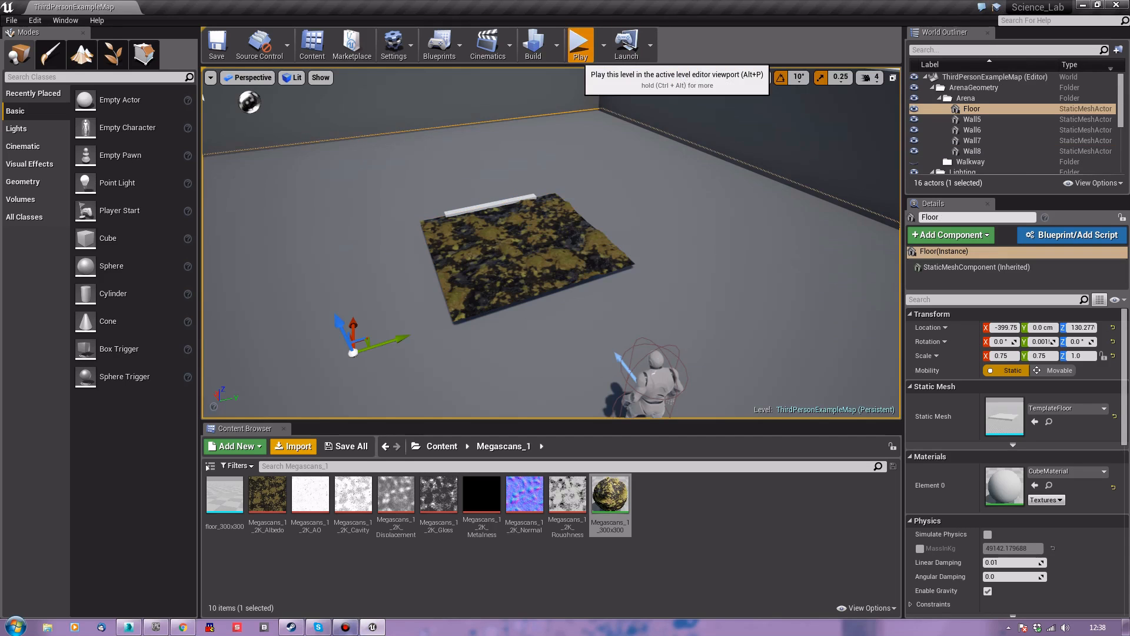
left_click(580, 52)
key("w")
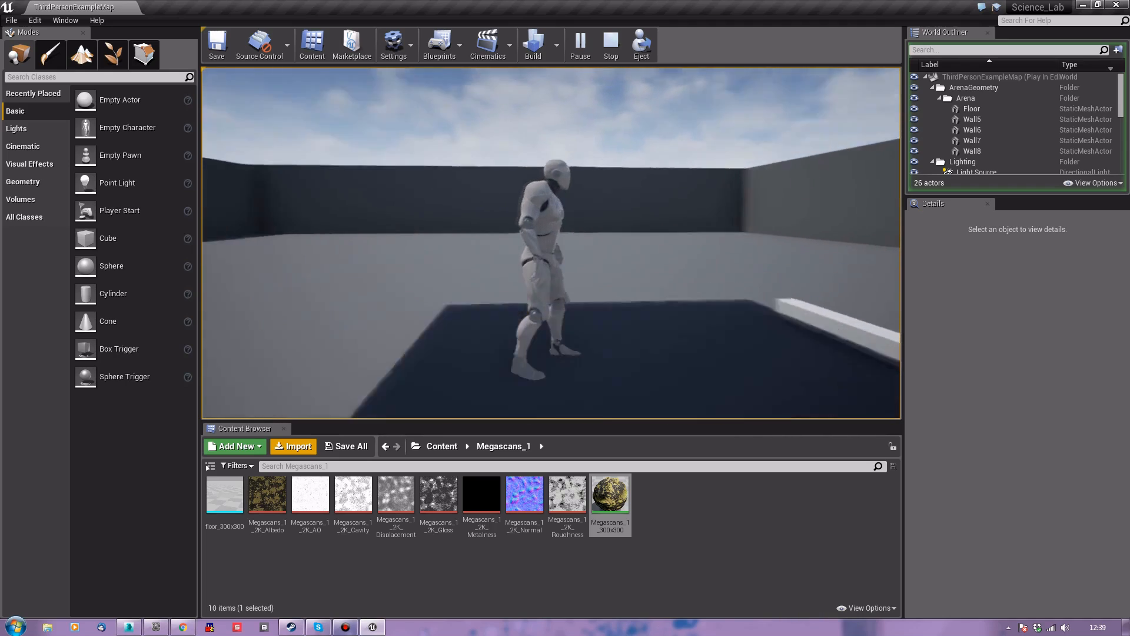
key("Escape")
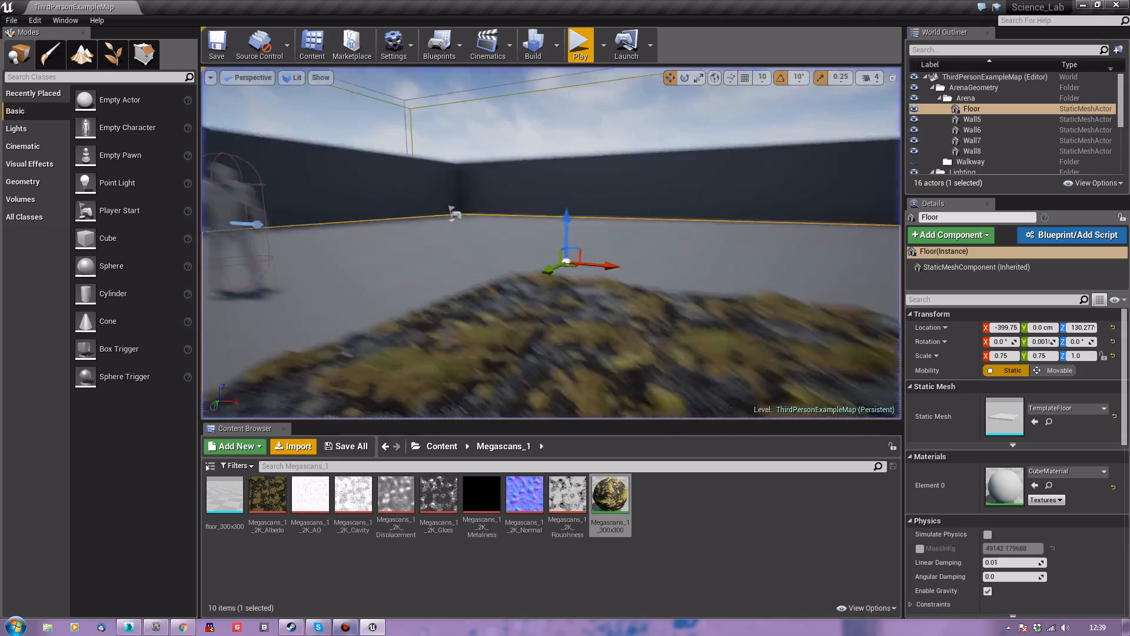
Duplicate the floor_300x300 mesh alongside the original at Y -40 cm and delete the cube
right_click_drag(551, 243, 477, 259)
left_click(478, 260)
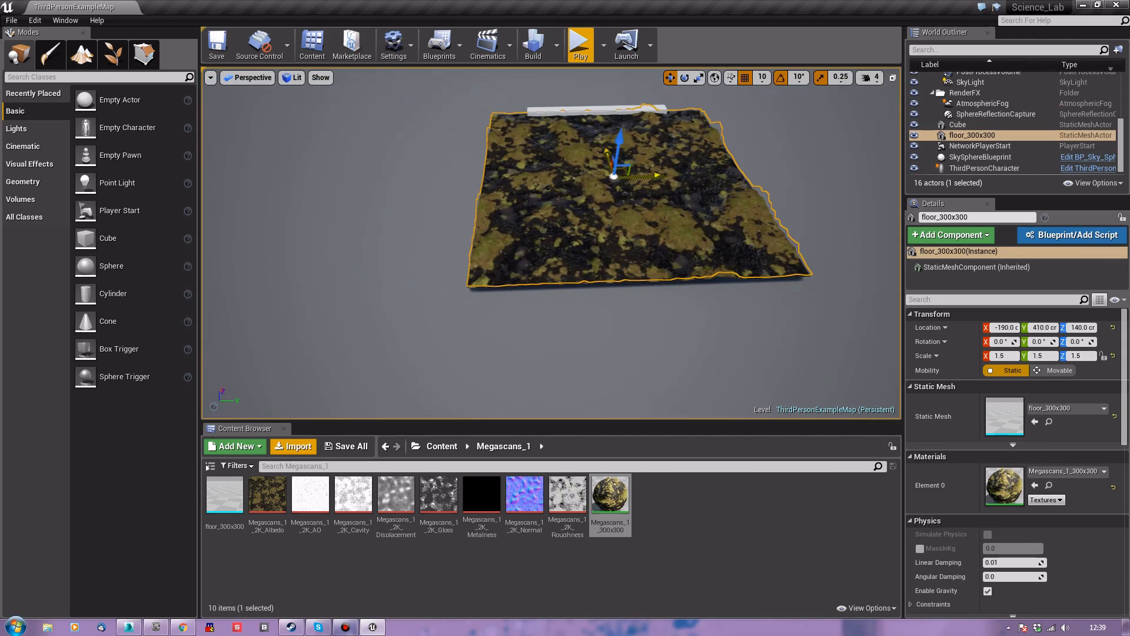
left_click_drag(640, 177, 384, 169, "alt")
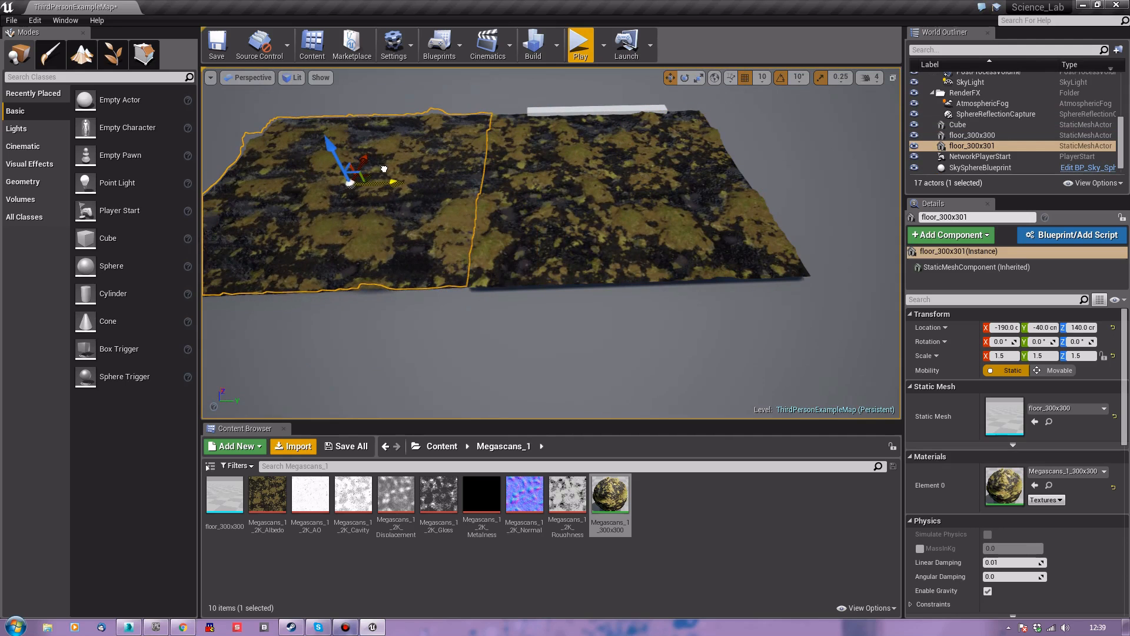
right_click_drag(552, 242, 350, 266)
left_click(620, 288)
key("Delete")
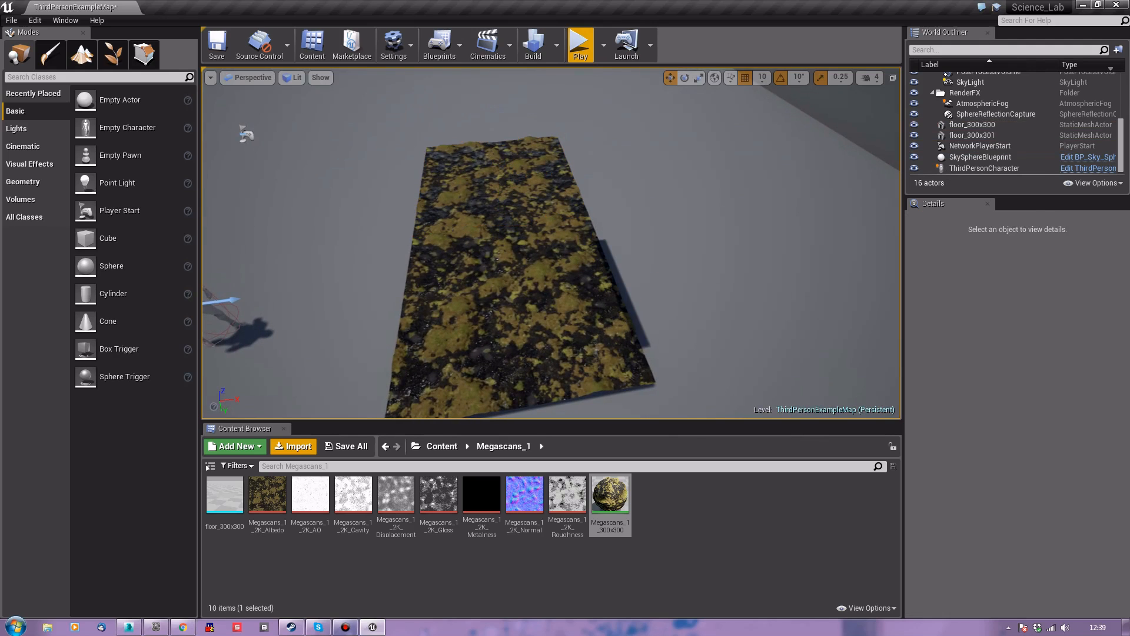
Duplicate both floor meshes to X 250 cm to form a two-by-two patch and check how the tiles meet
left_click(558, 285)
left_click(533, 191, "ctrl")
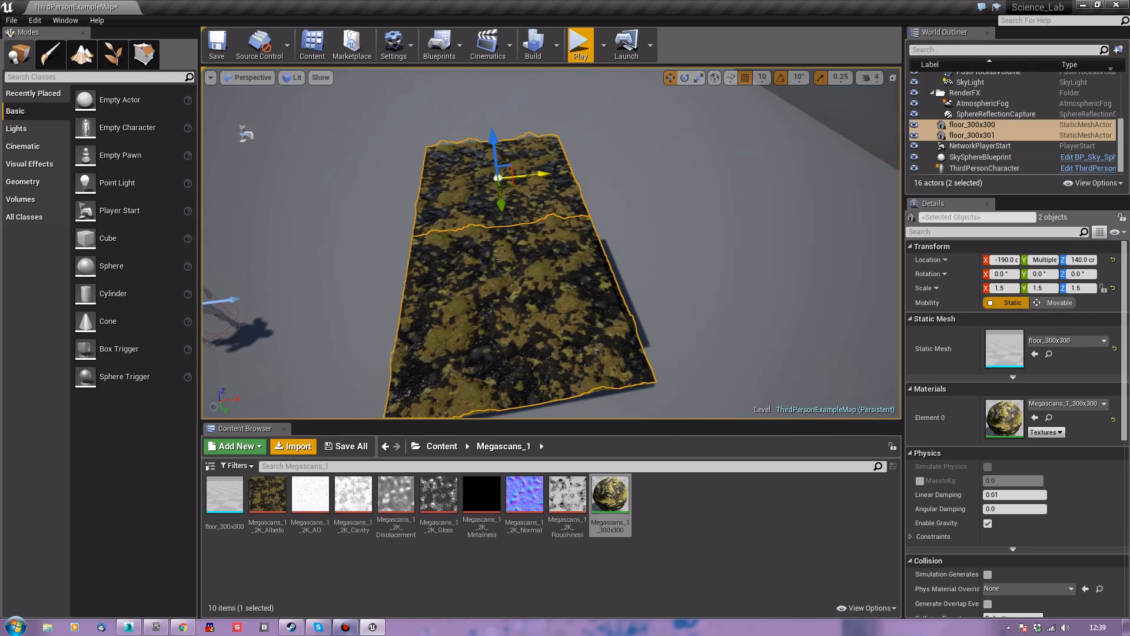
left_click_drag(536, 175, 667, 151, "alt")
left_click_drag(676, 148, 667, 150)
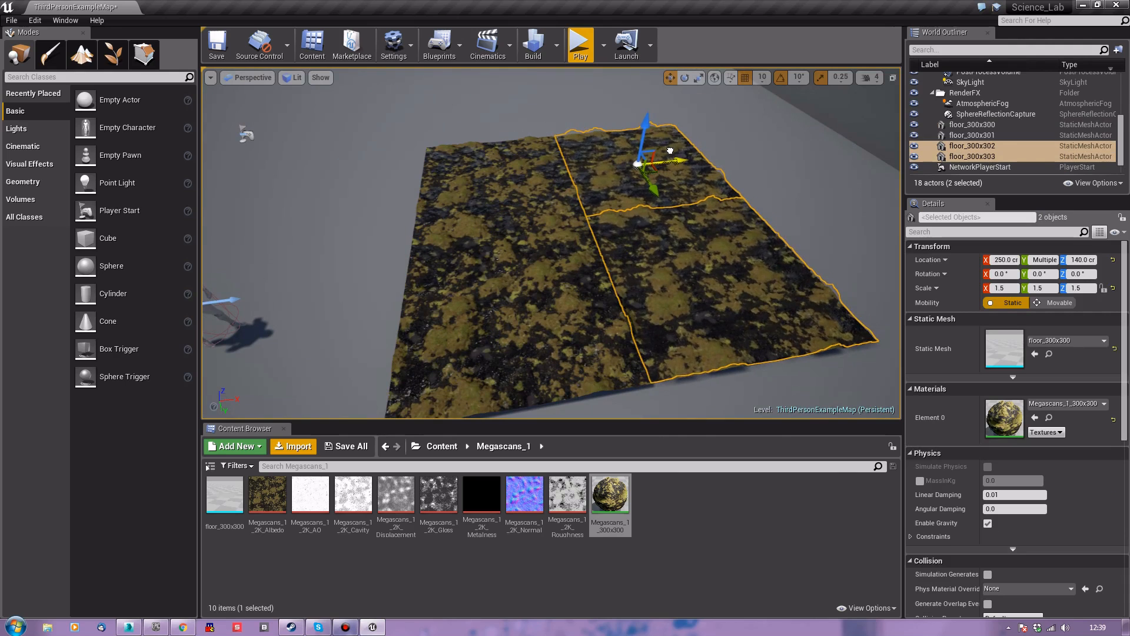
left_click(725, 133)
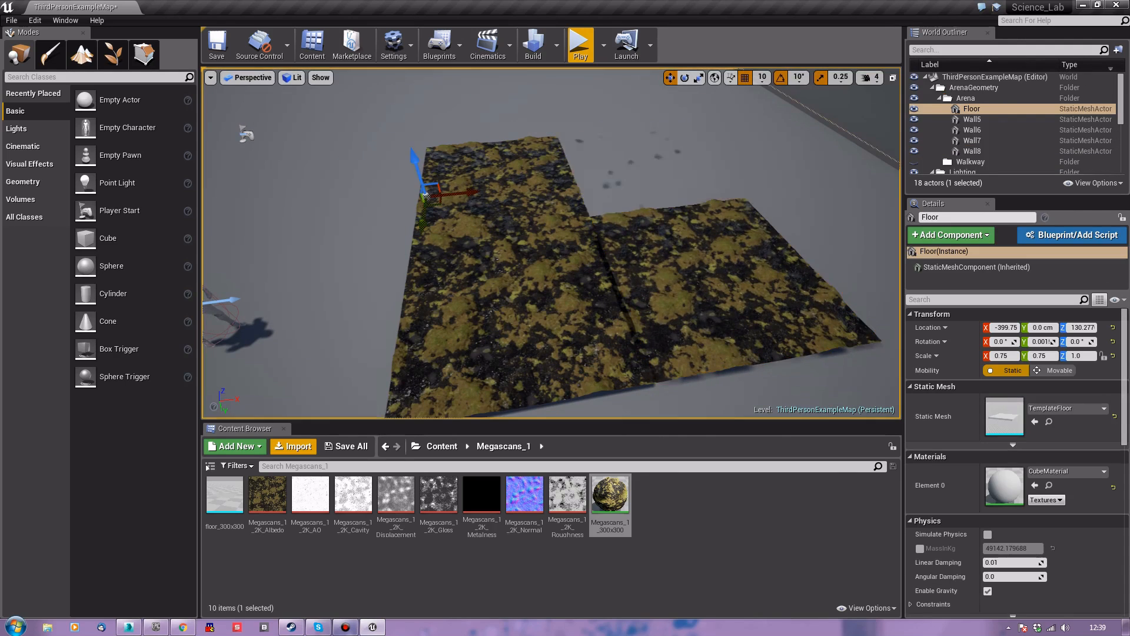
right_click_drag(724, 132, 860, 144)
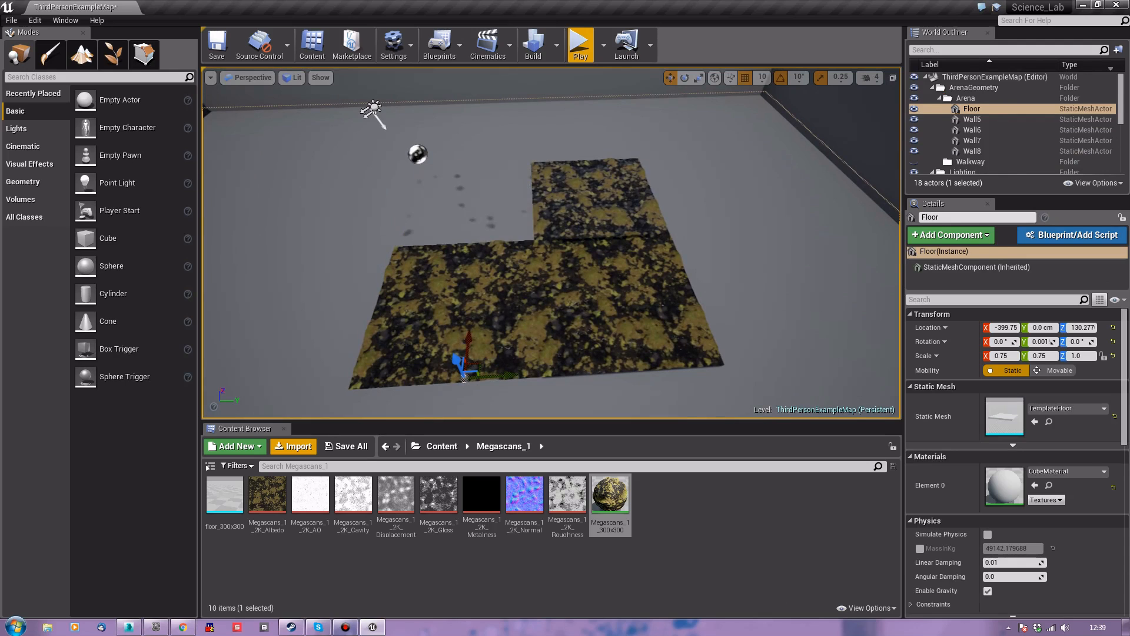
left_click(471, 203)
left_click(595, 198)
left_click(615, 279)
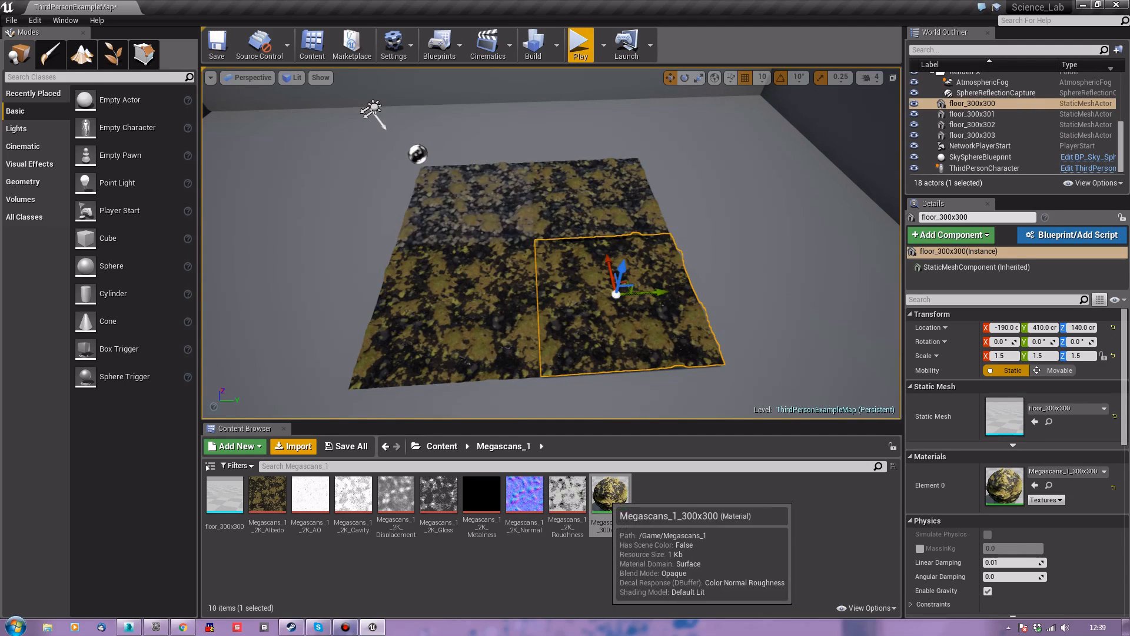
Set the Megascans_1_300x300 material's tessellation mode to PN Triangles, enable Crack Free Displacement, and save the material
double_click(611, 497)
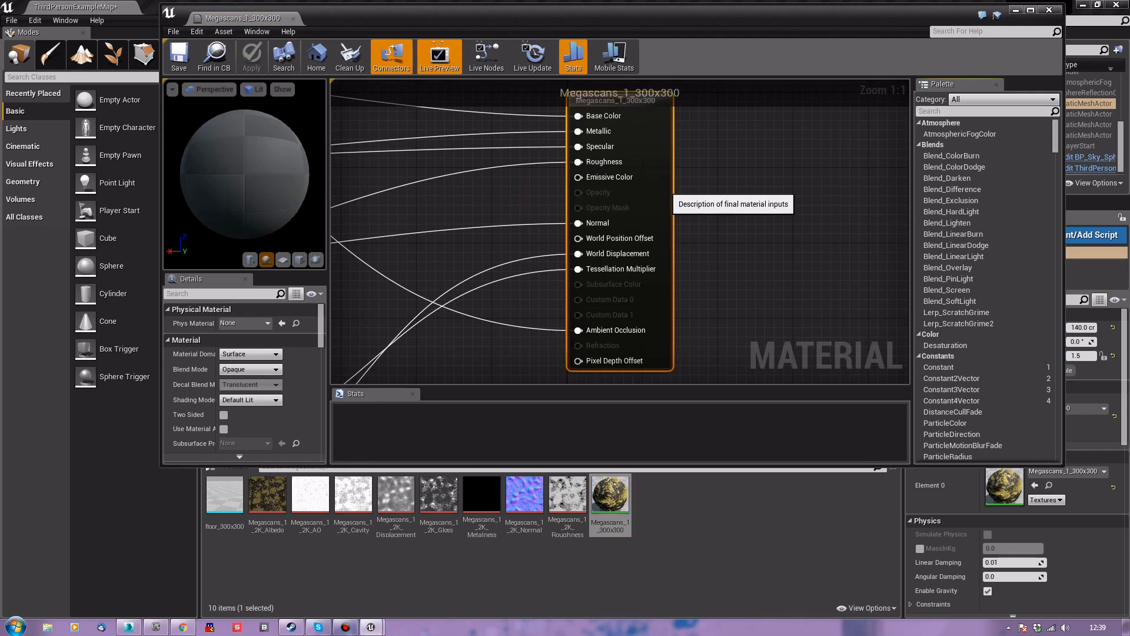
scroll(244, 383, "down", 10)
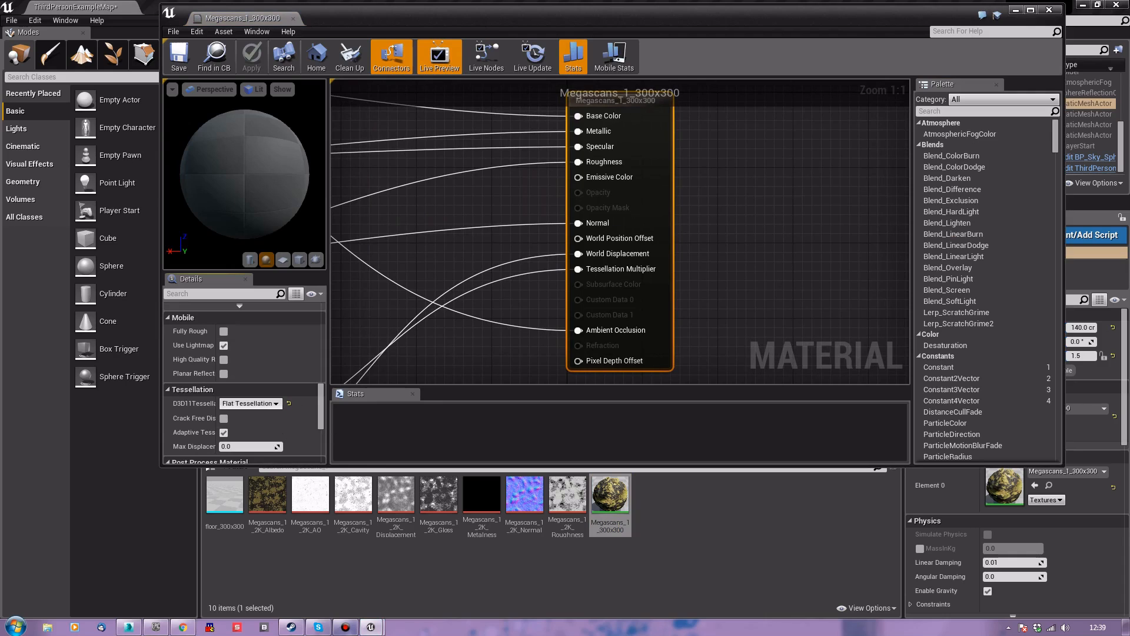
left_click(250, 403)
left_click(250, 429)
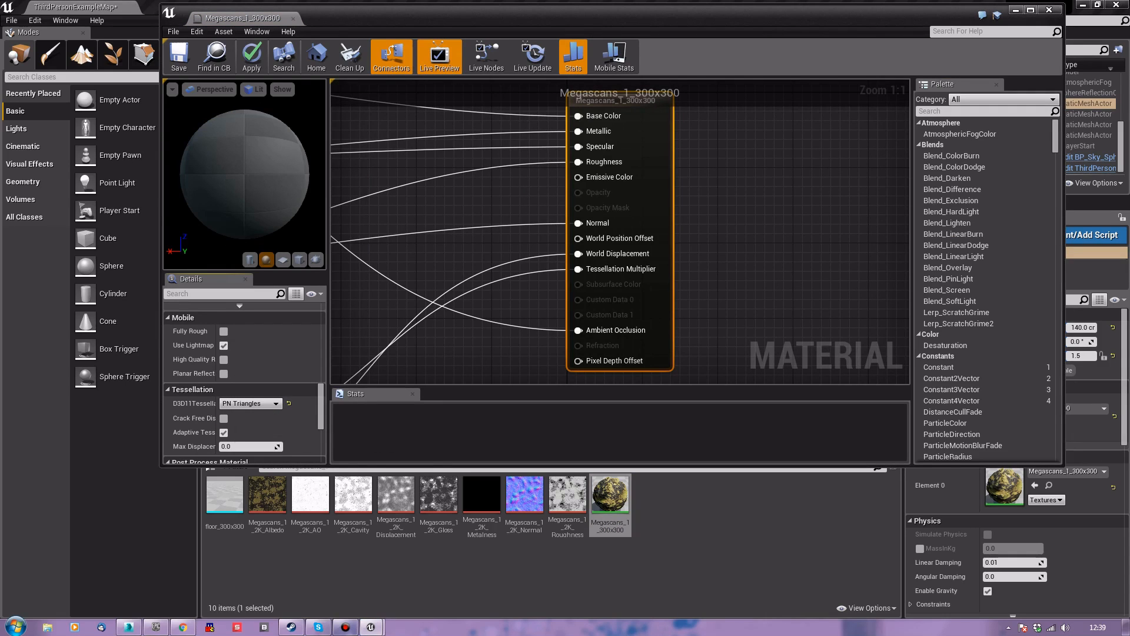
left_click(224, 418)
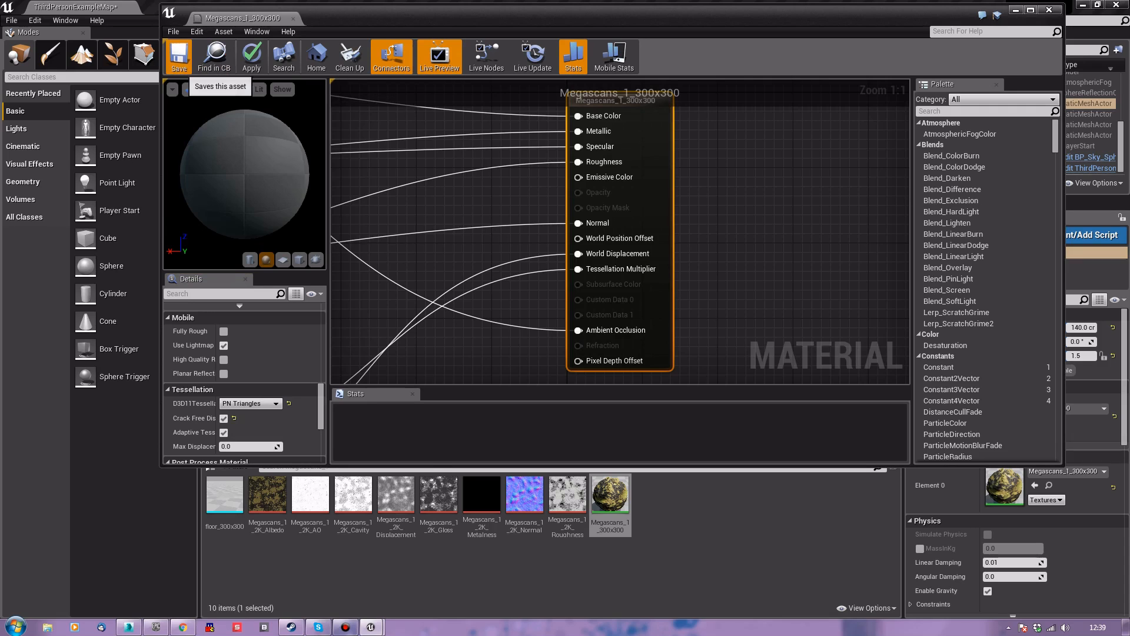
left_click(179, 56)
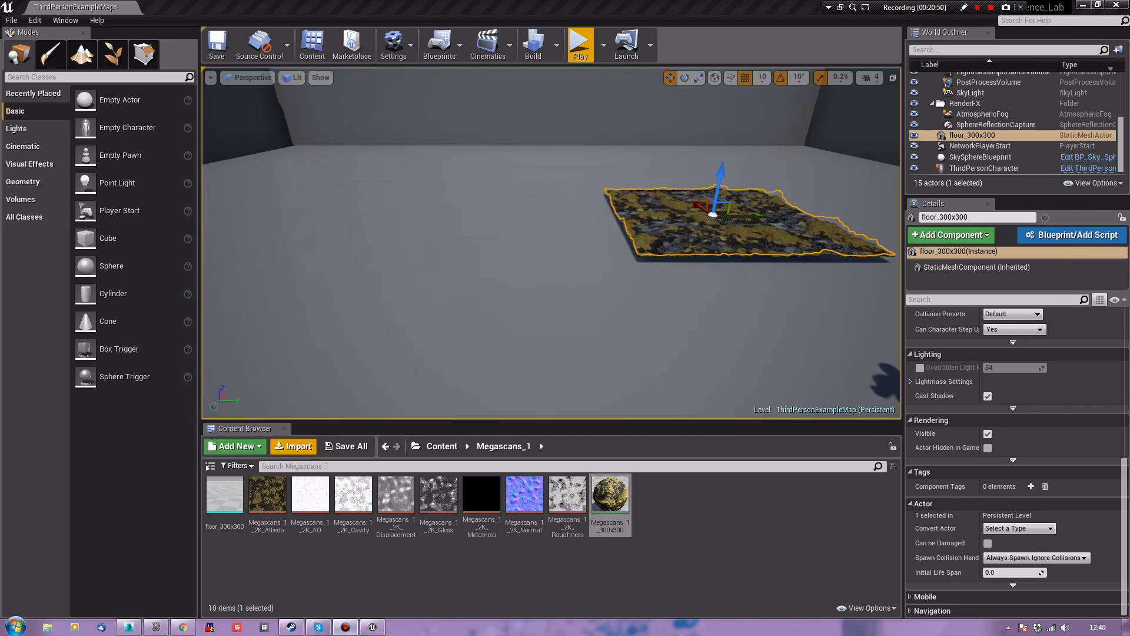
Delete the floor_300x300 mesh and apply the Megascans_1_300x300 material to the arena's Floor
right_click_drag(551, 243, 618, 262)
key("Delete")
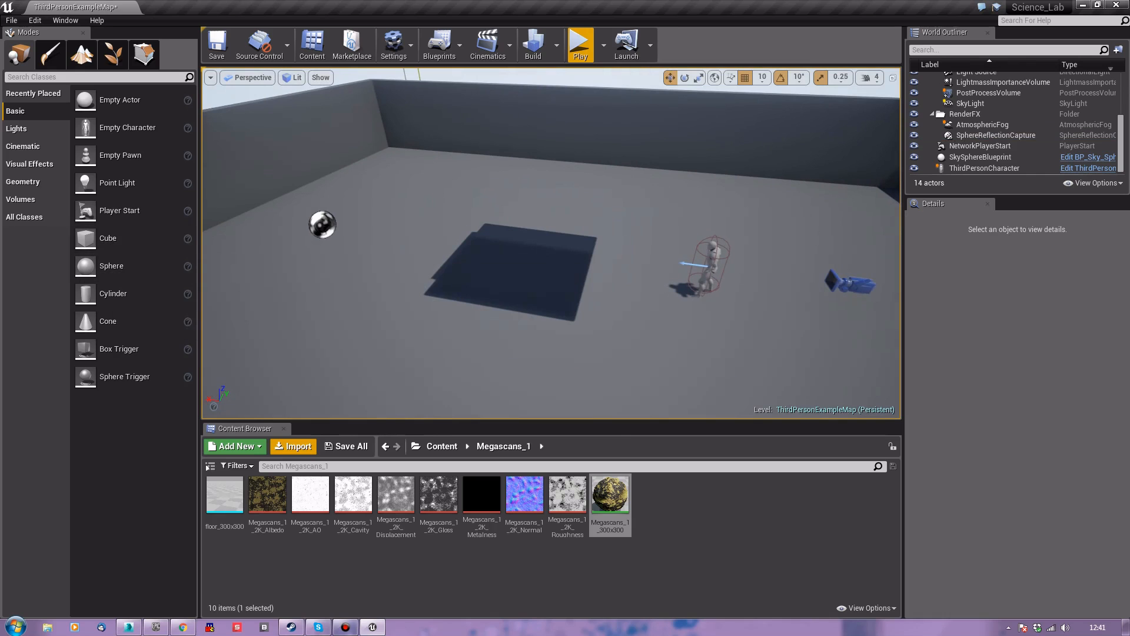
left_click_drag(607, 500, 610, 321)
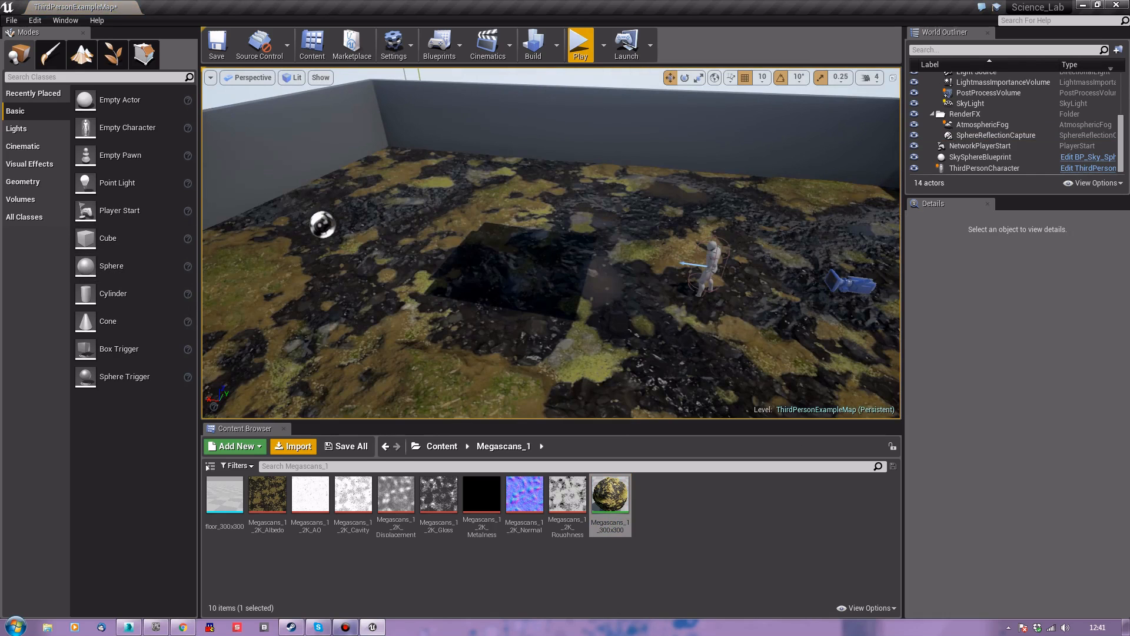
Play-test the level by running the character around the arena's textured Floor, and end the play session
right_click_drag(610, 322, 518, 328)
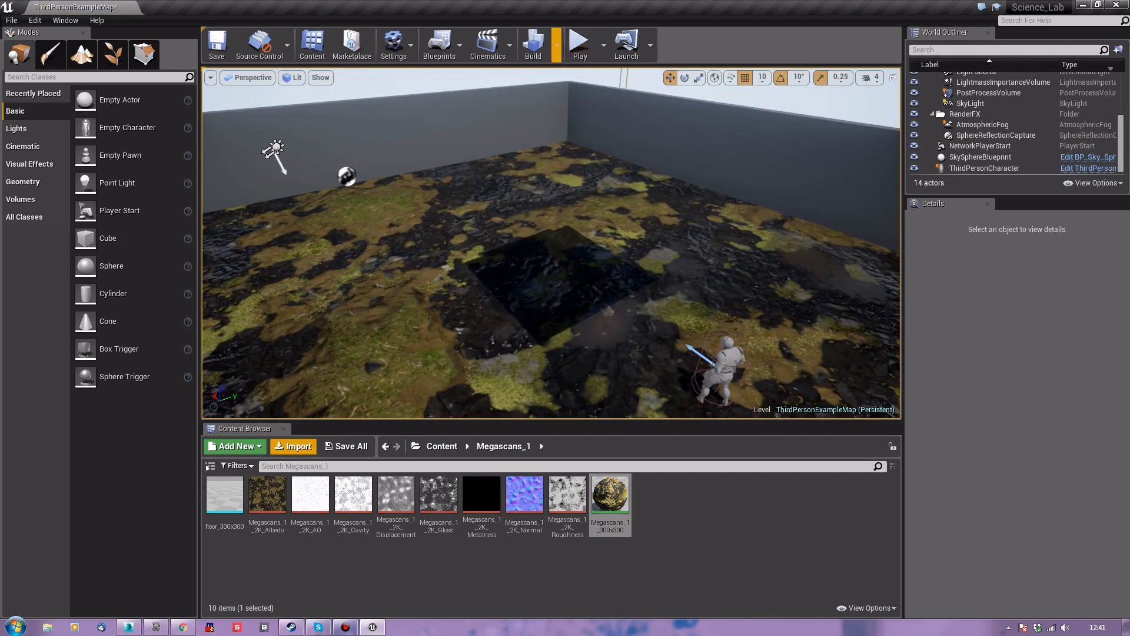
left_click(580, 44)
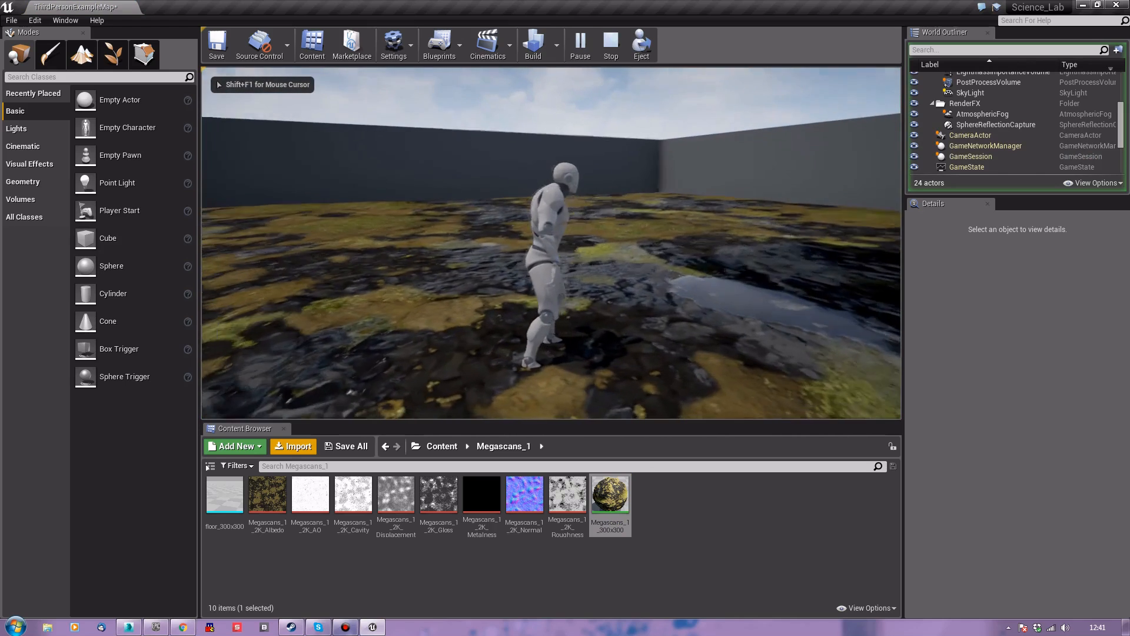
key("w")
key("w")
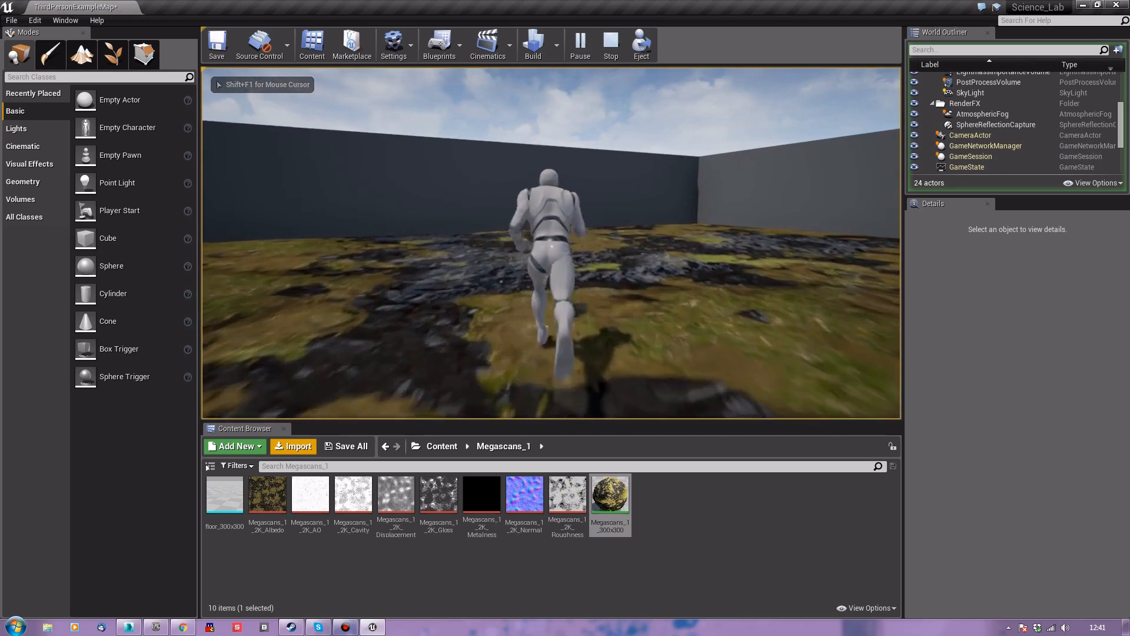
key("w")
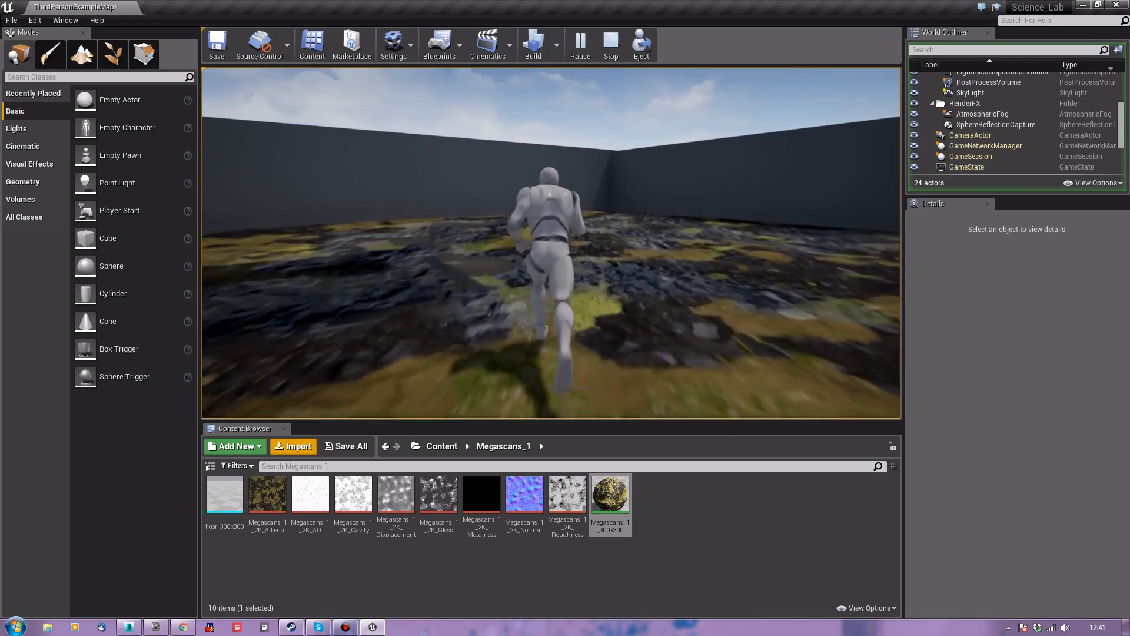
key("d")
key("w")
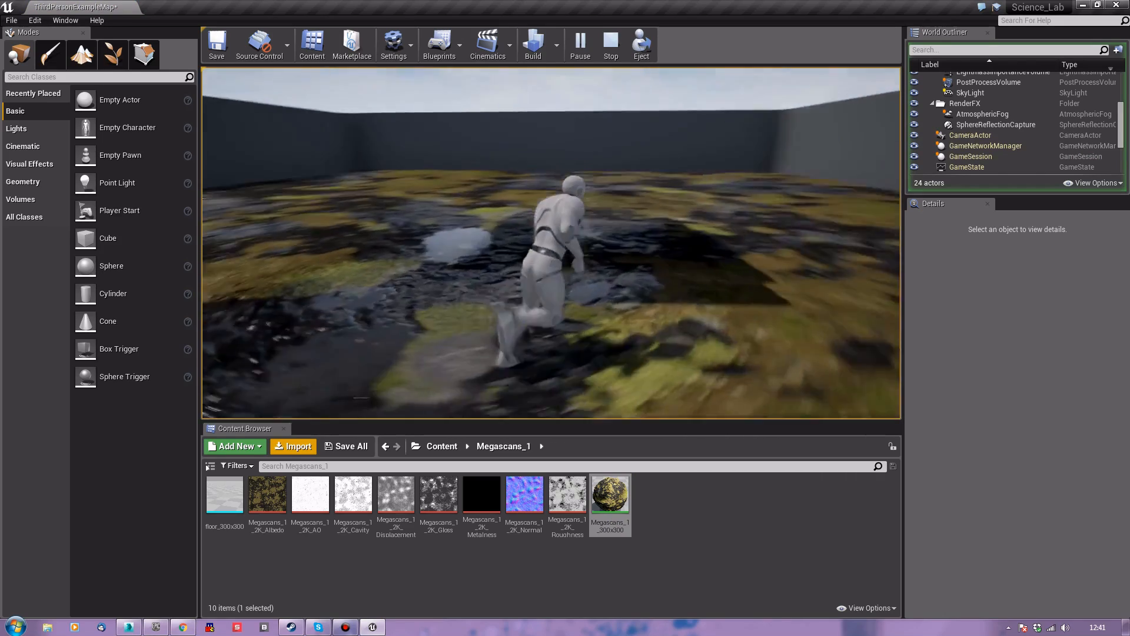
key("w")
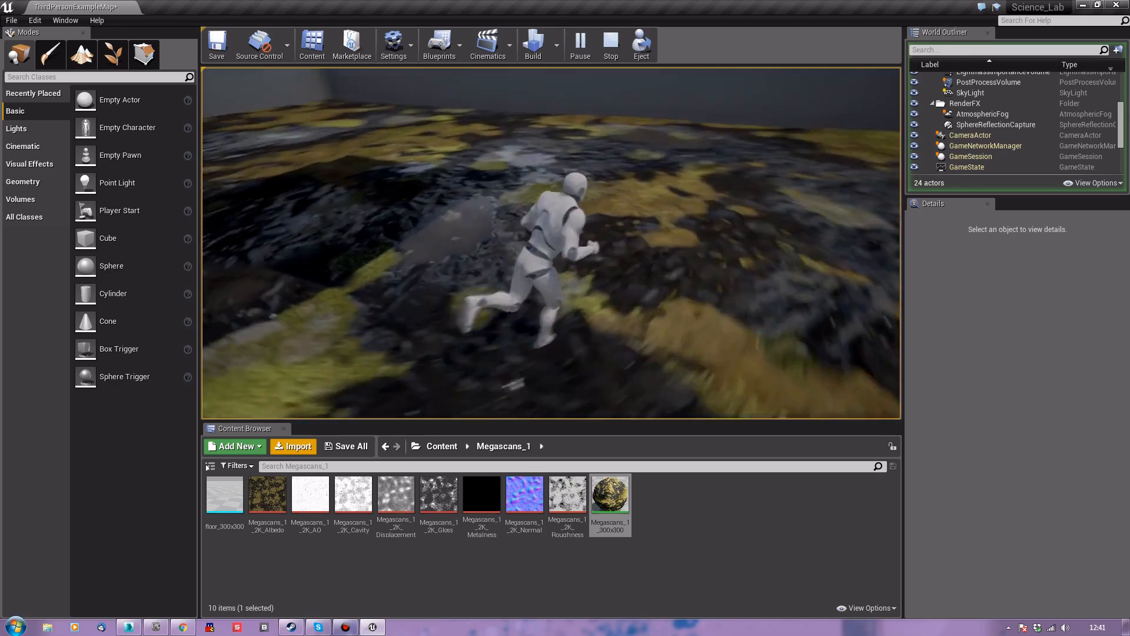
key("w")
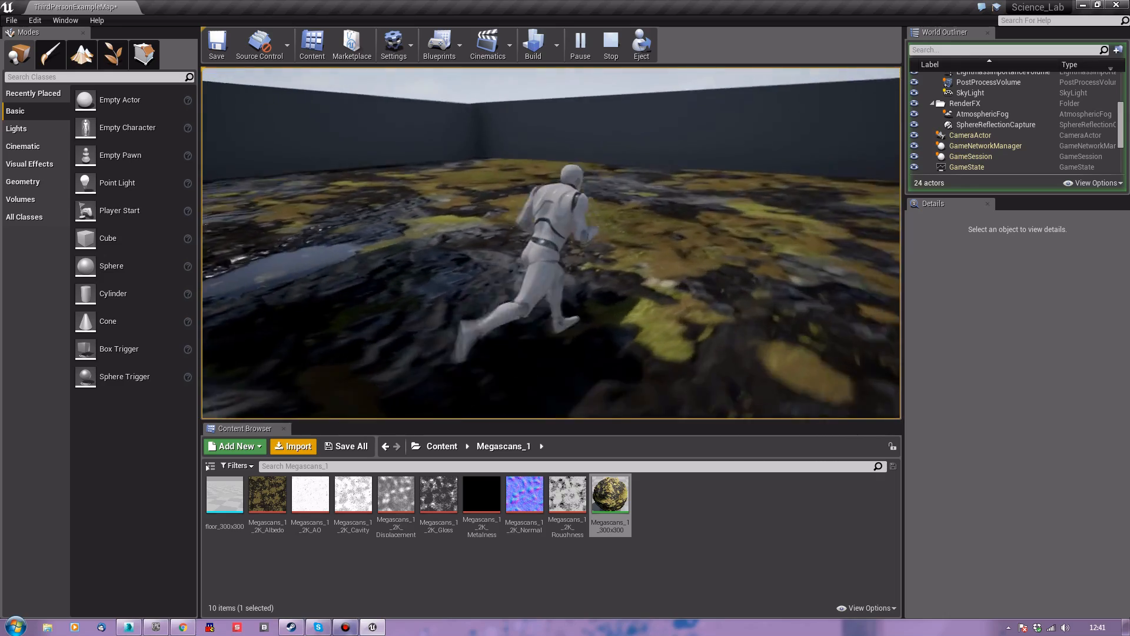
key("w")
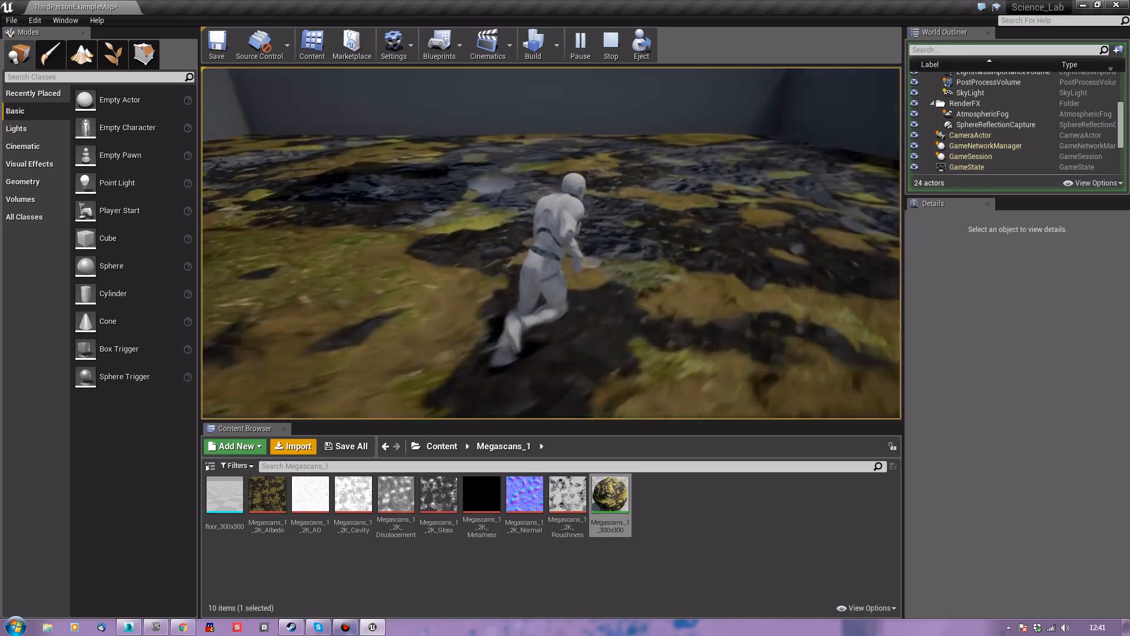
key("Escape")
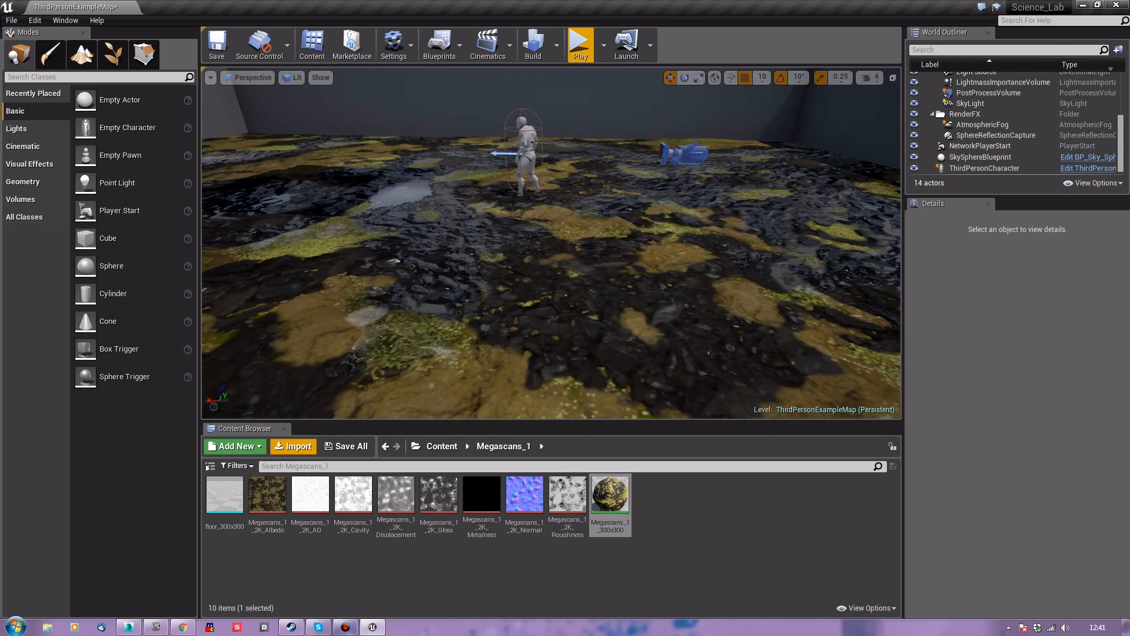
double_click(610, 496)
right_click_drag(346, 206, 781, 236)
scroll(782, 237, "down", 5)
scroll(759, 226, "up", 3)
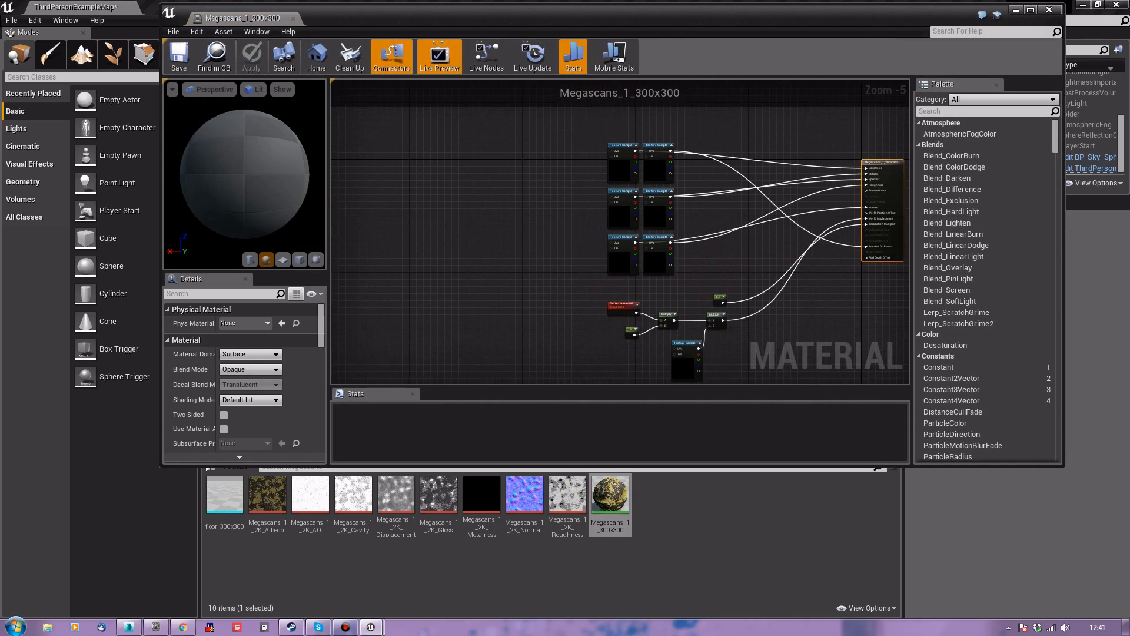
right_click_drag(882, 281, 938, 313)
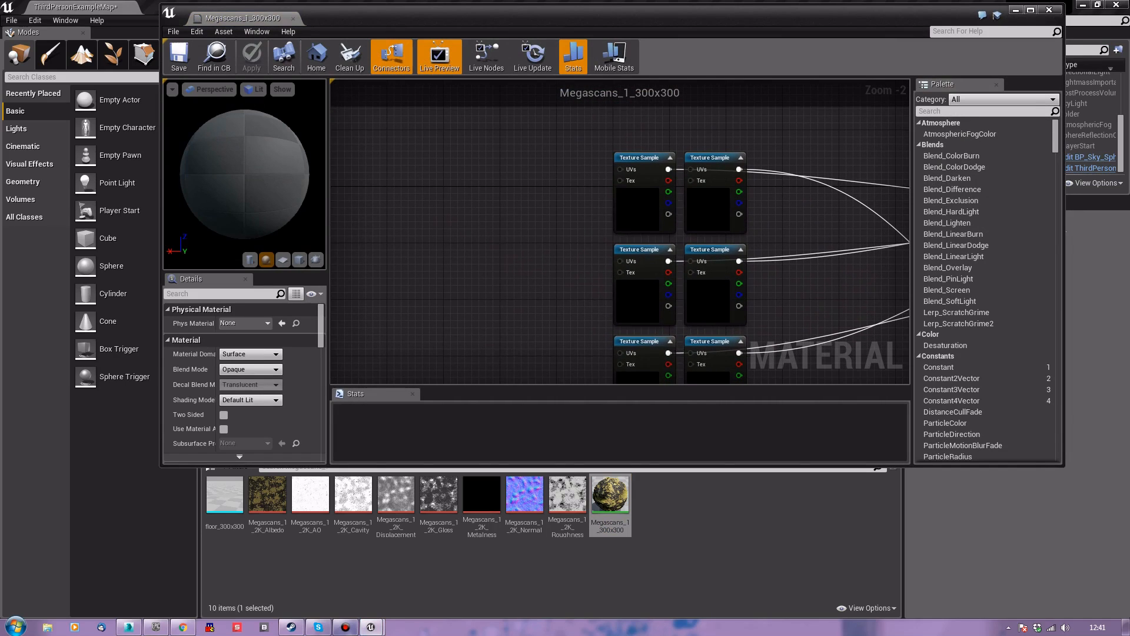
right_click(449, 199)
type("UB")
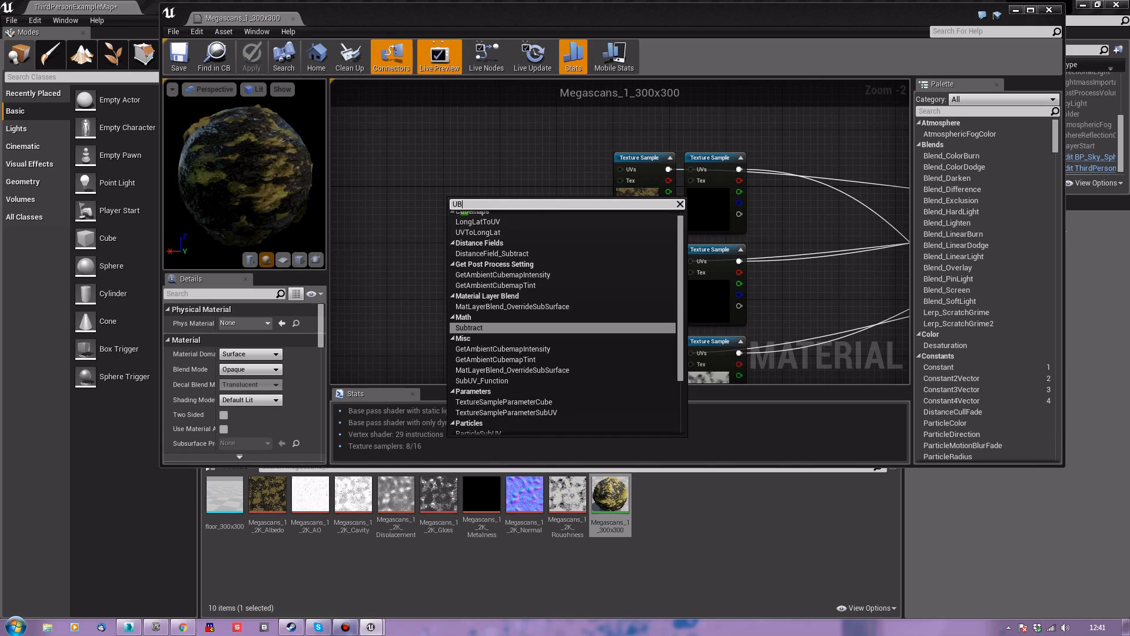
key("BackSpace")
type("V")
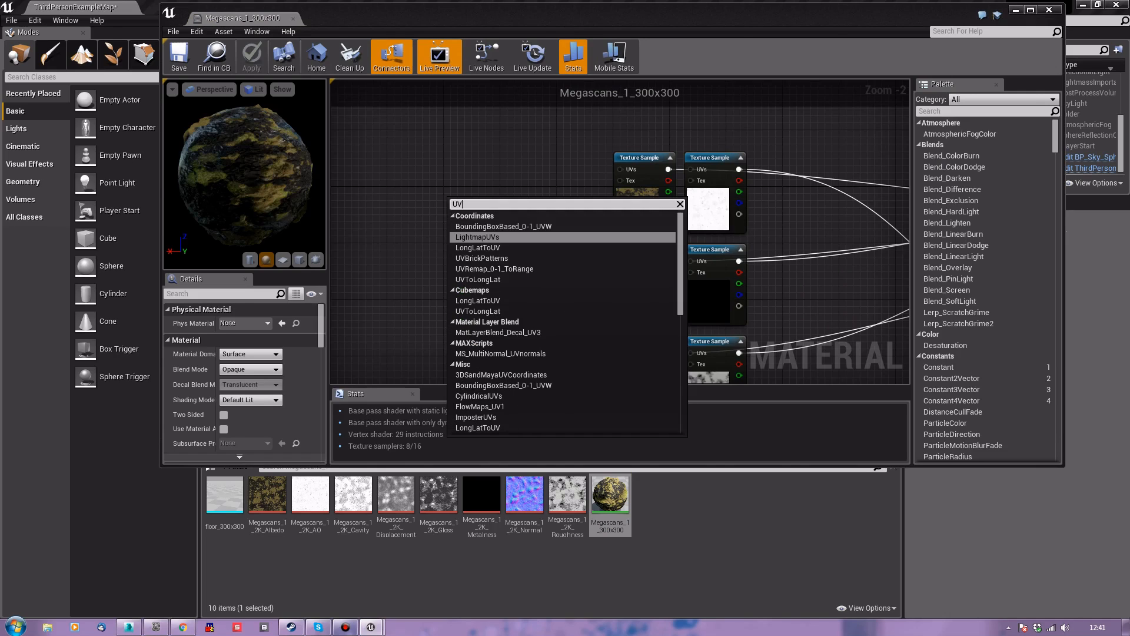
key("Escape")
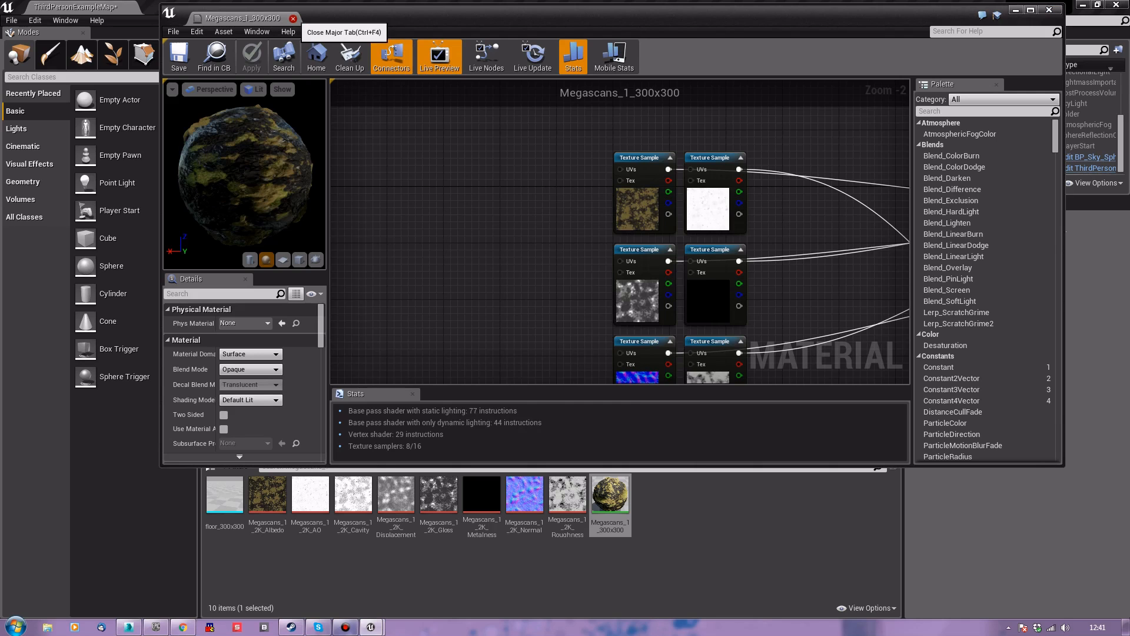
left_click(293, 18)
Scale the arena's Floor down uniformly so that it covers only part of the arena
right_click_drag(552, 243, 487, 226)
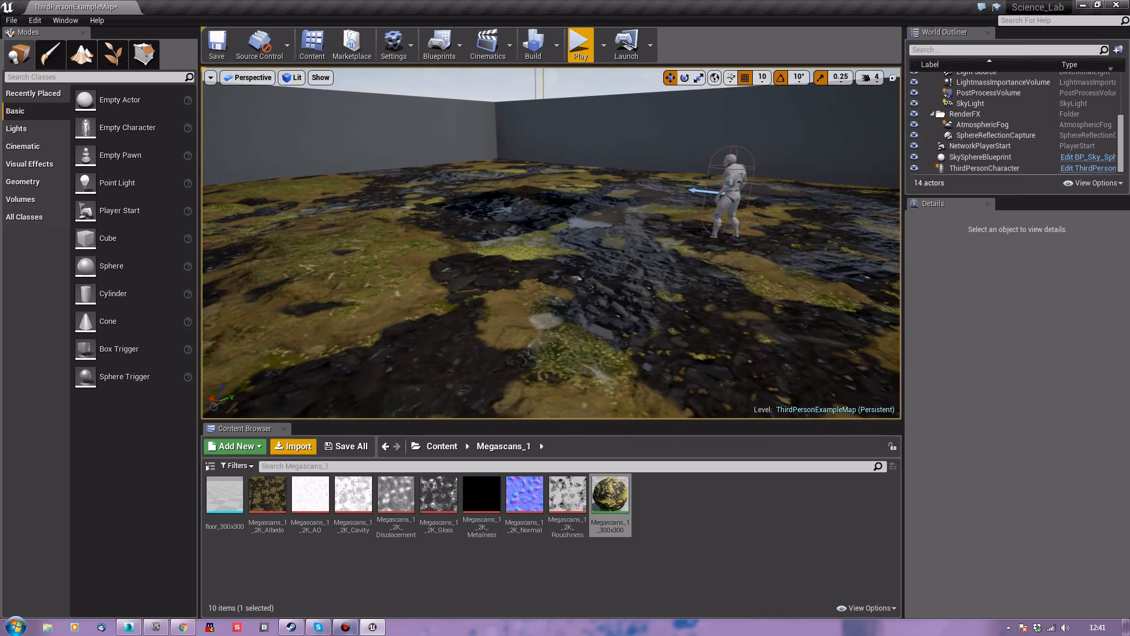
left_click(543, 248)
right_click_drag(543, 248, 545, 286)
key("s")
key("r")
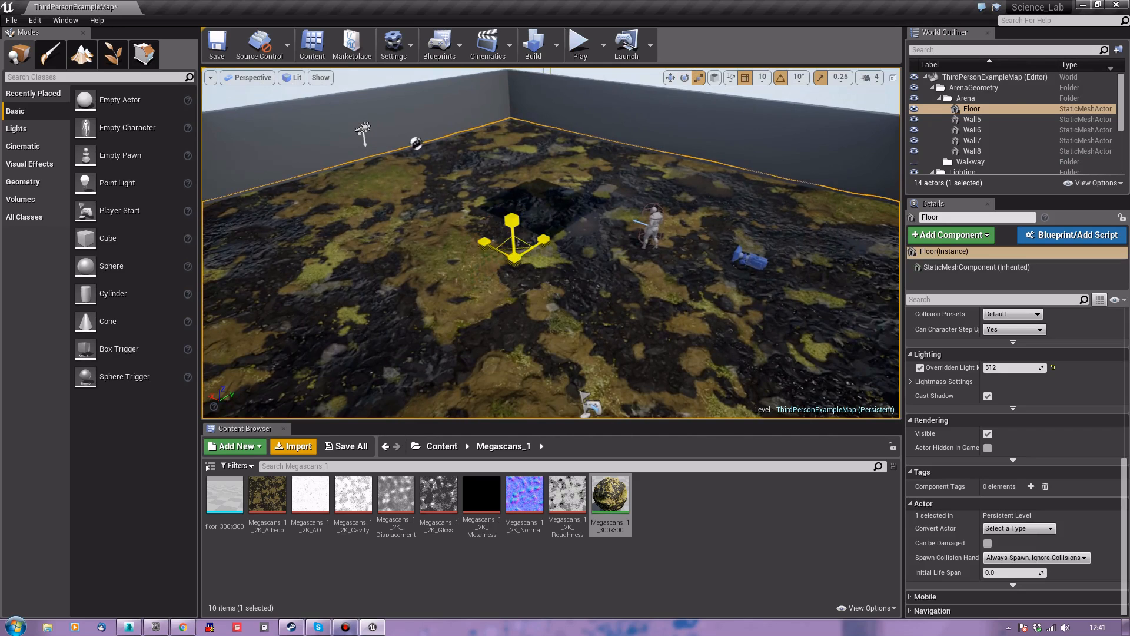
left_click_drag(514, 257, 483, 277)
right_click_drag(514, 258, 499, 289)
Play-test the level to examine the ground material on the shrunken Floor, and end the session
left_click(581, 45)
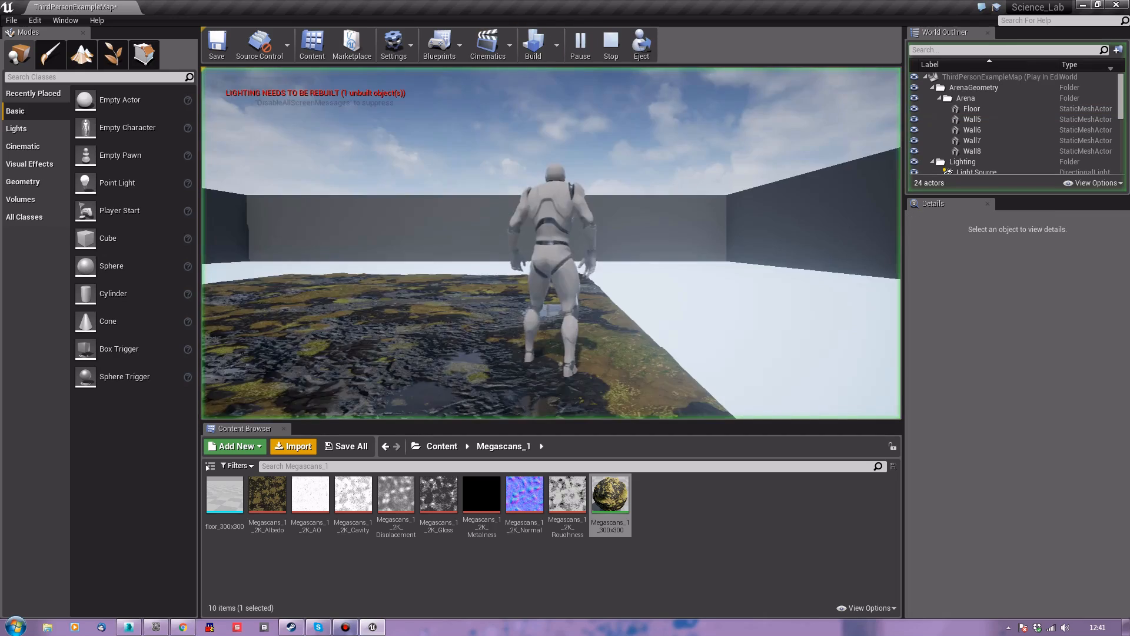
key("w")
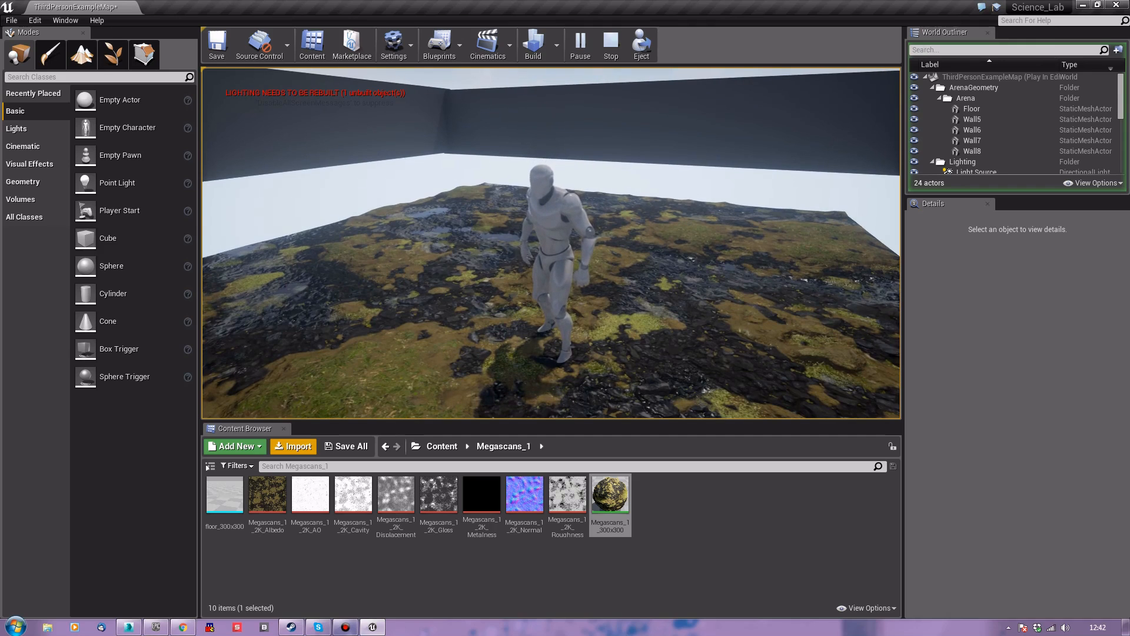
key("Escape")
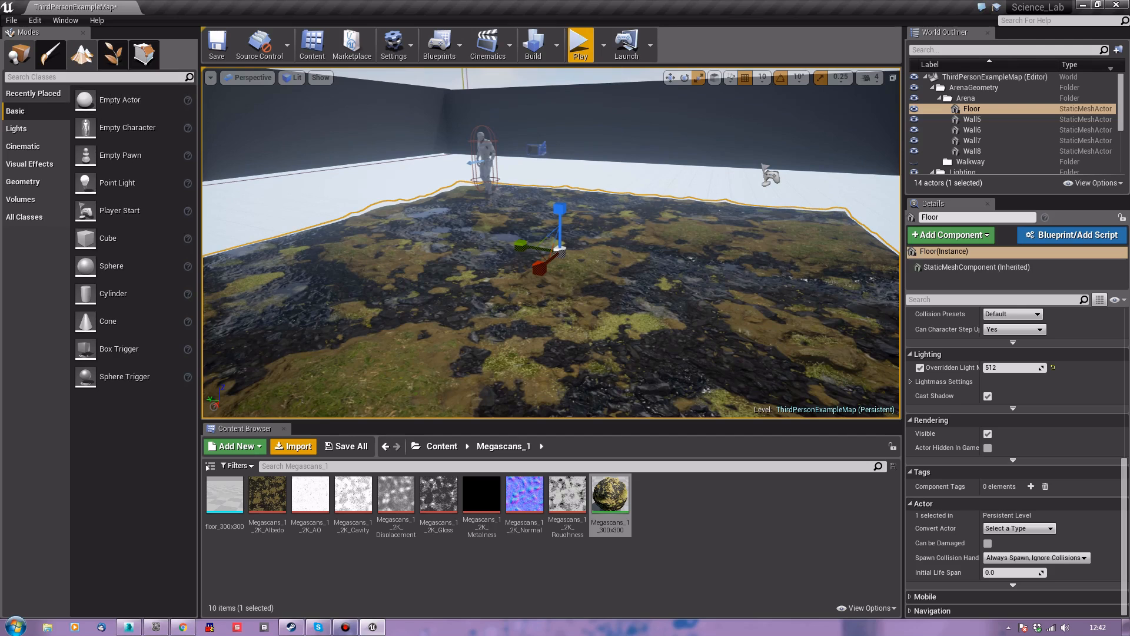
Switch to Landscape mode and examine the new landscape's preview grid around the Floor from several angles
left_click(83, 56)
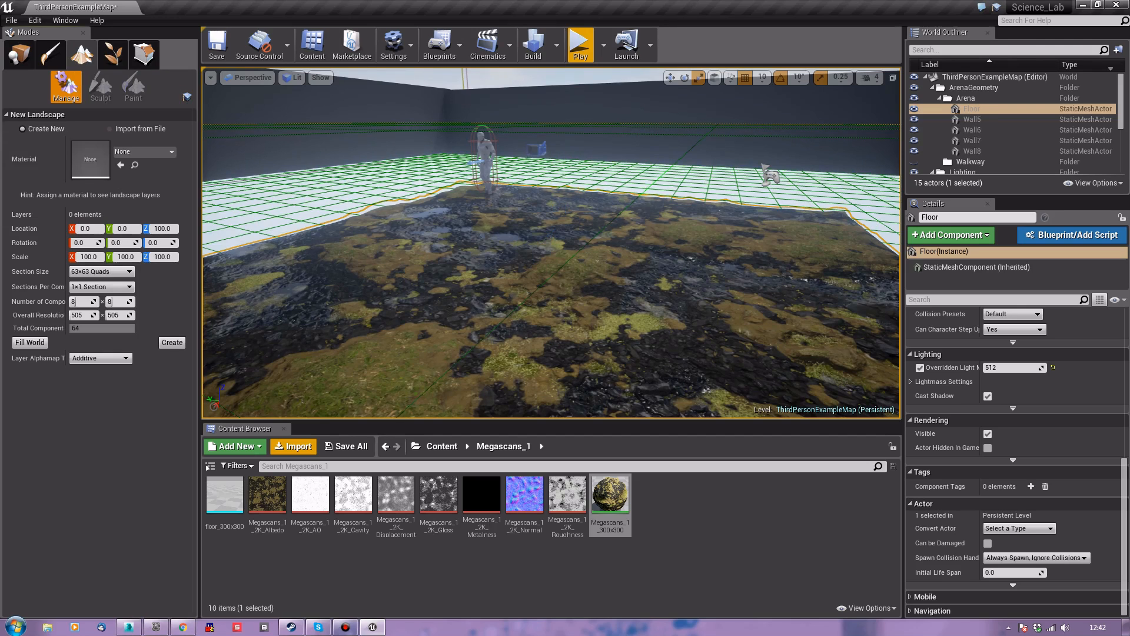
right_click_drag(551, 242, 312, 287)
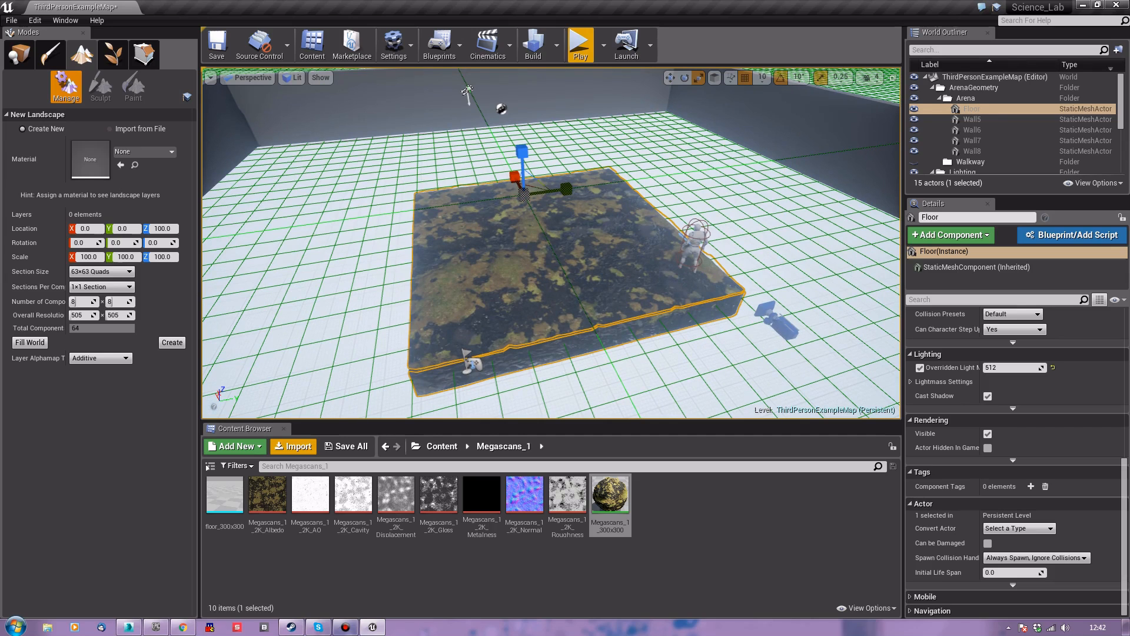
right_click_drag(552, 243, 672, 262)
key("w")
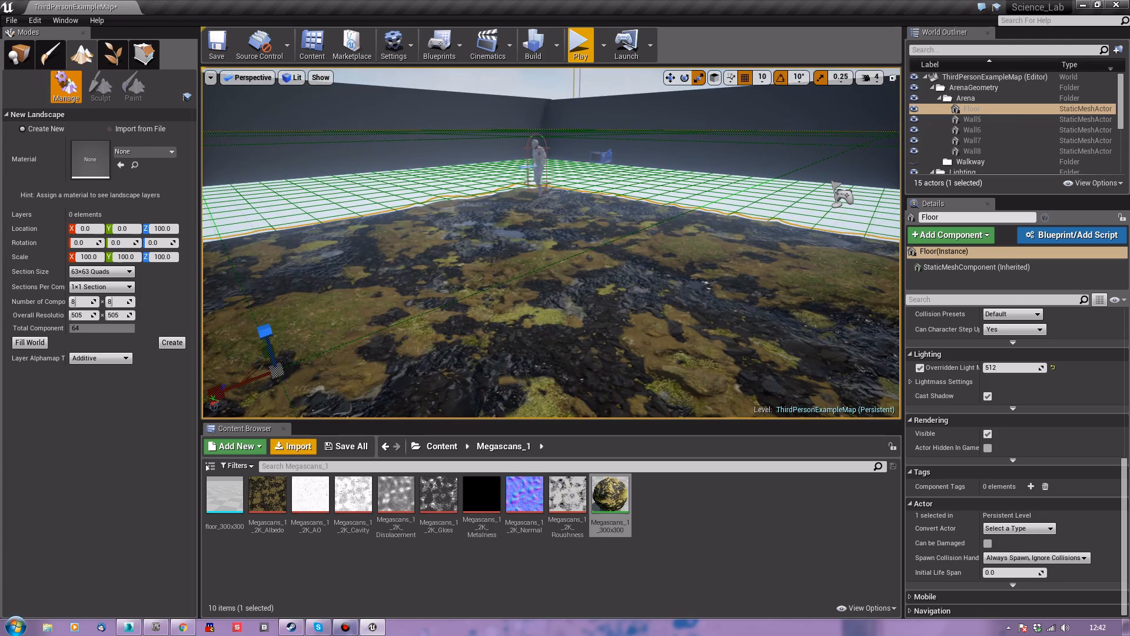
right_click_drag(672, 263, 675, 262)
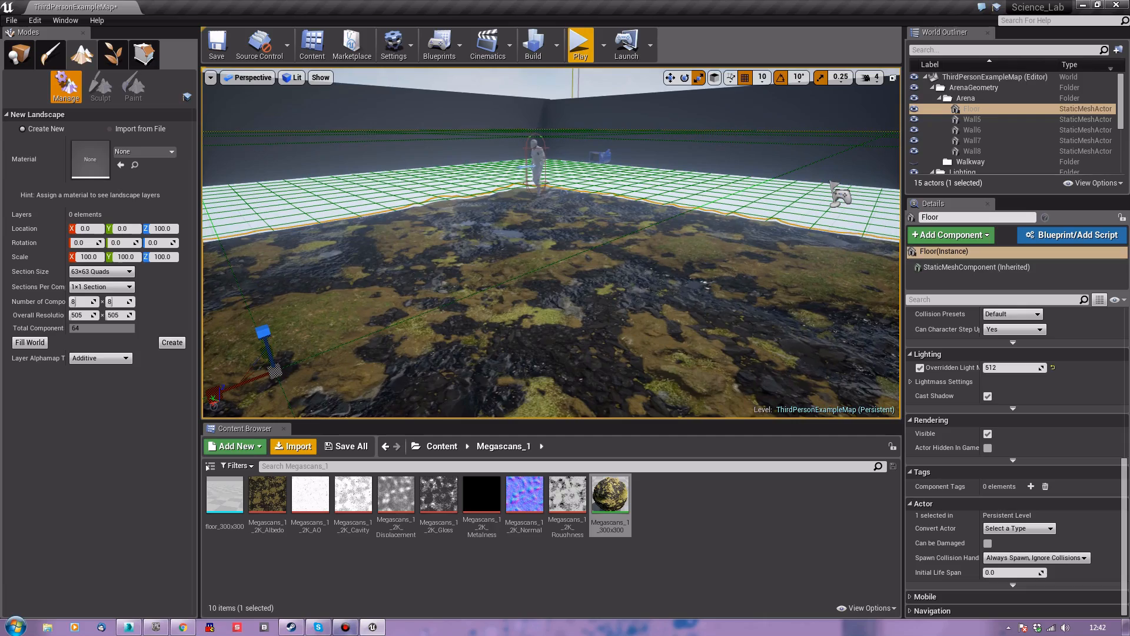
right_click_drag(676, 262, 628, 276)
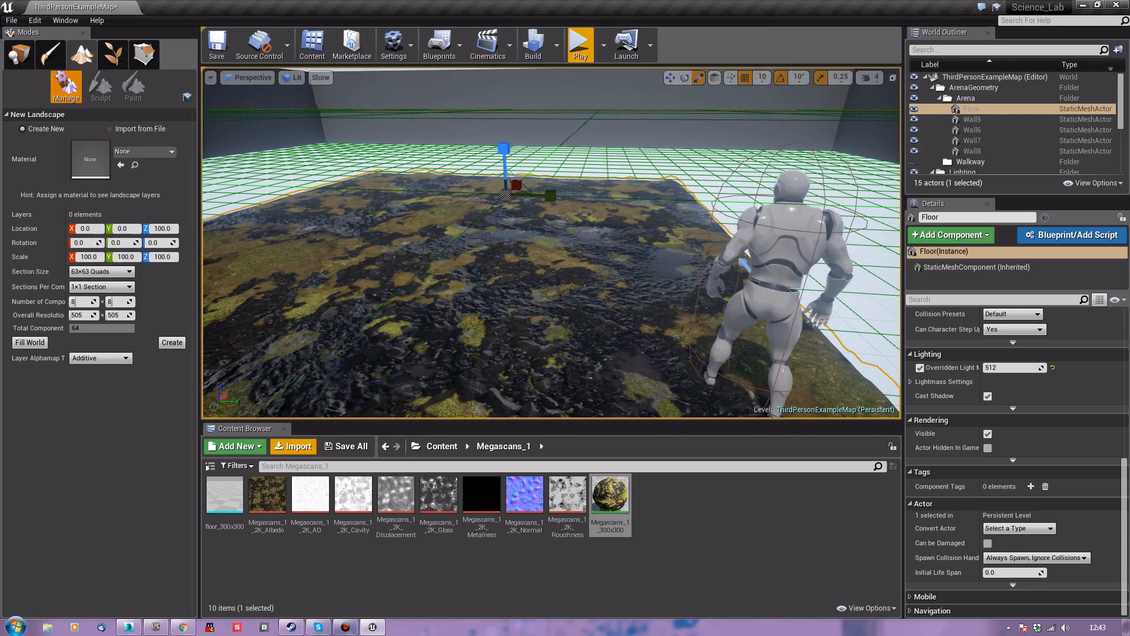
Run the character across the scaled Floor in another play session, end it, and return to Place mode
left_click(580, 46)
key("w")
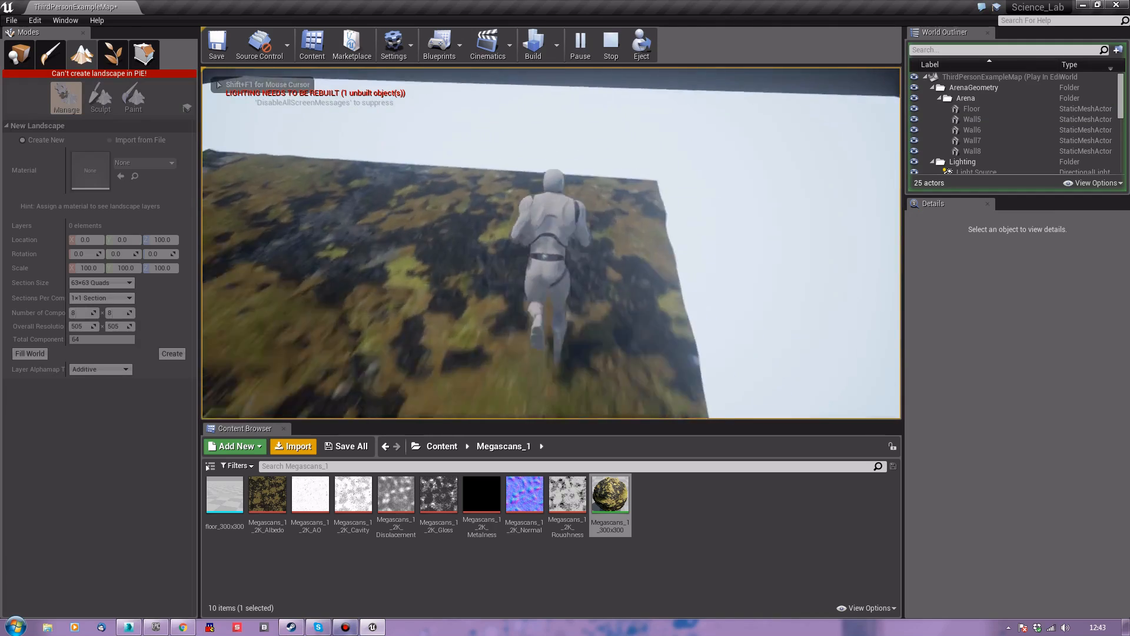
key("w")
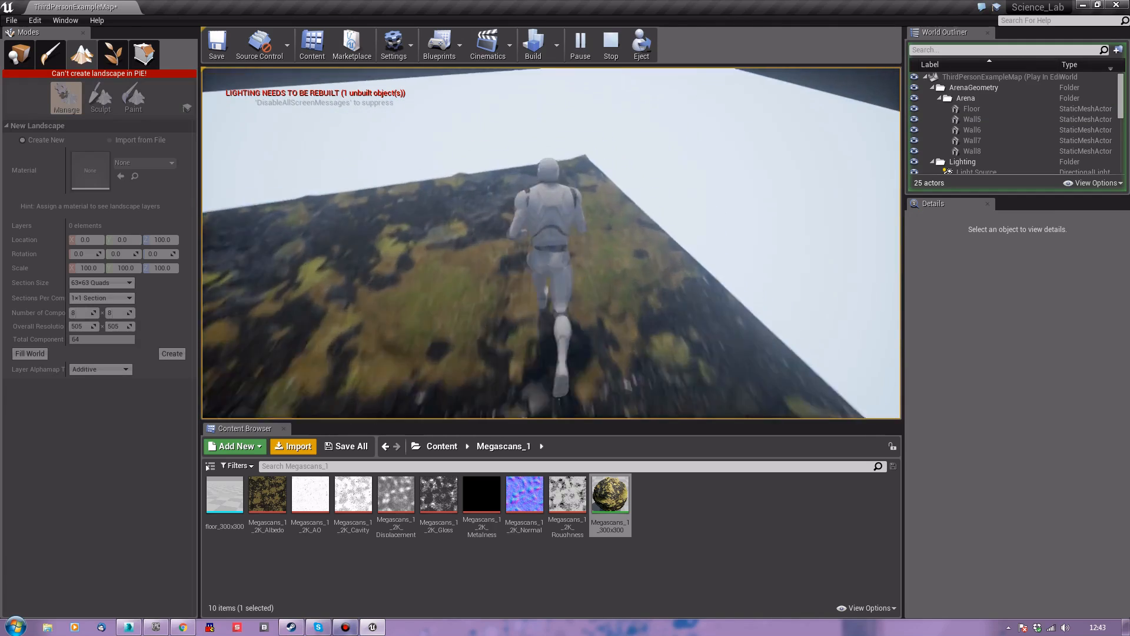
key("w")
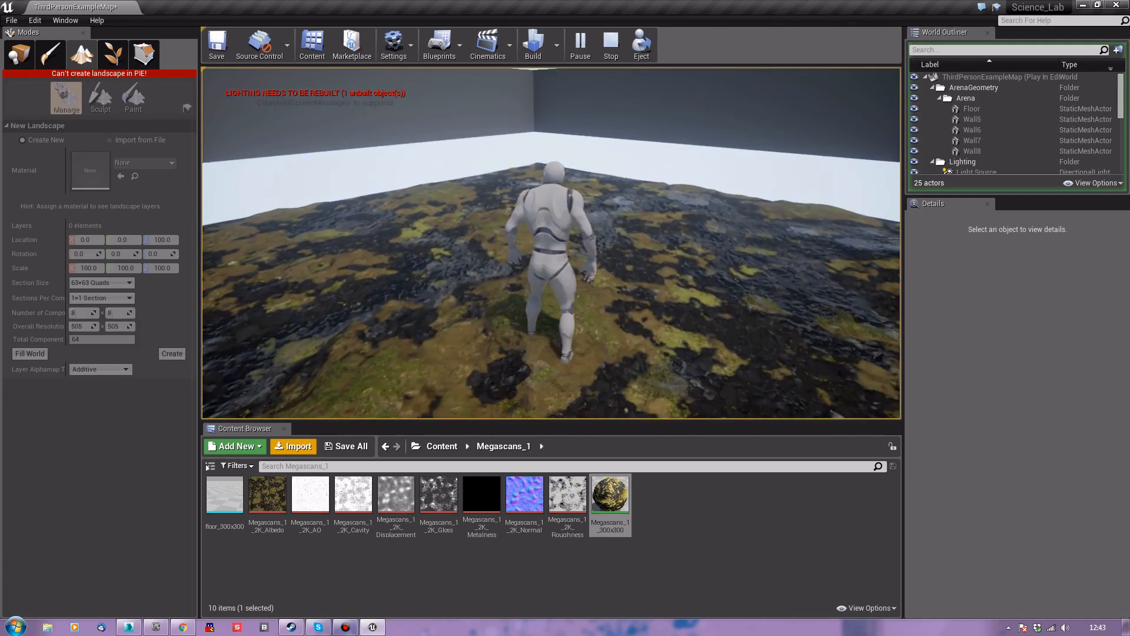
key("w")
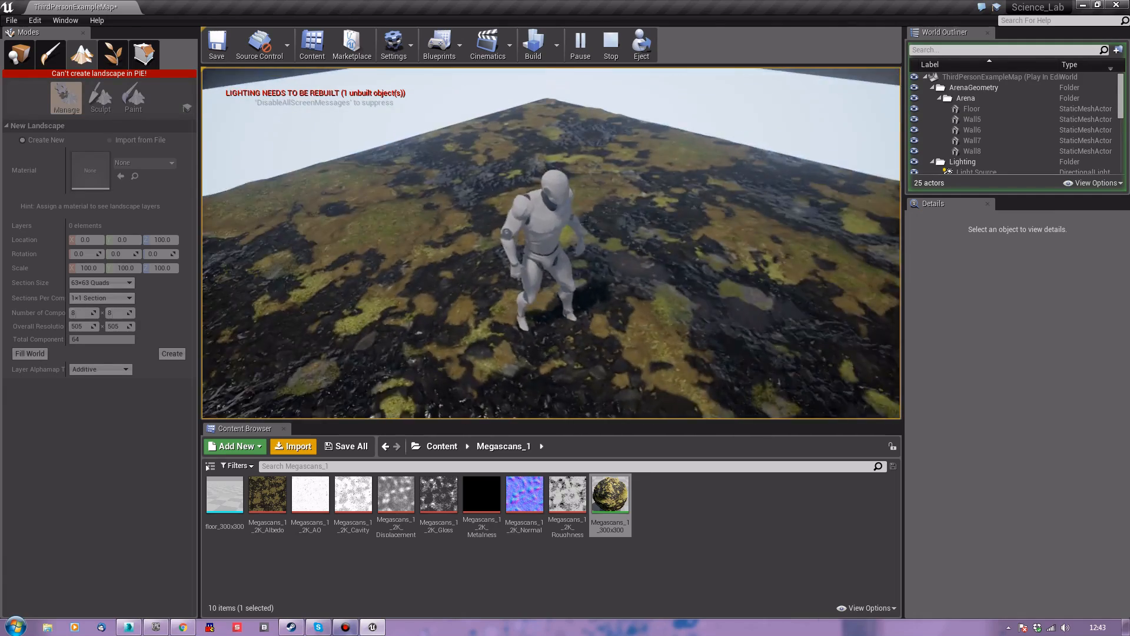
key("w")
key("a")
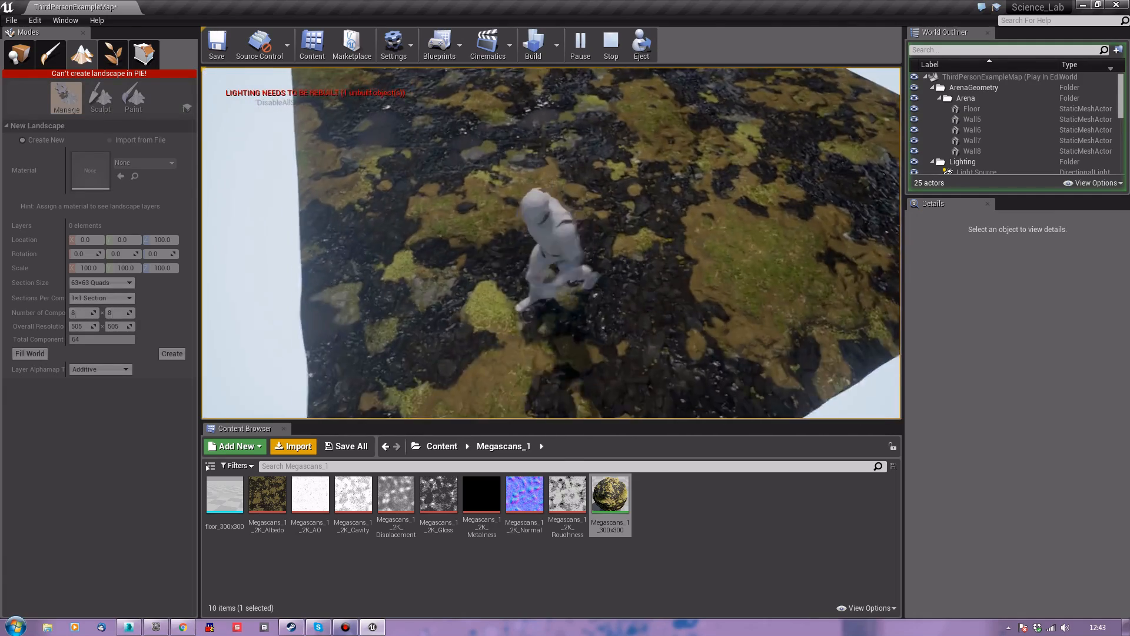
key("a")
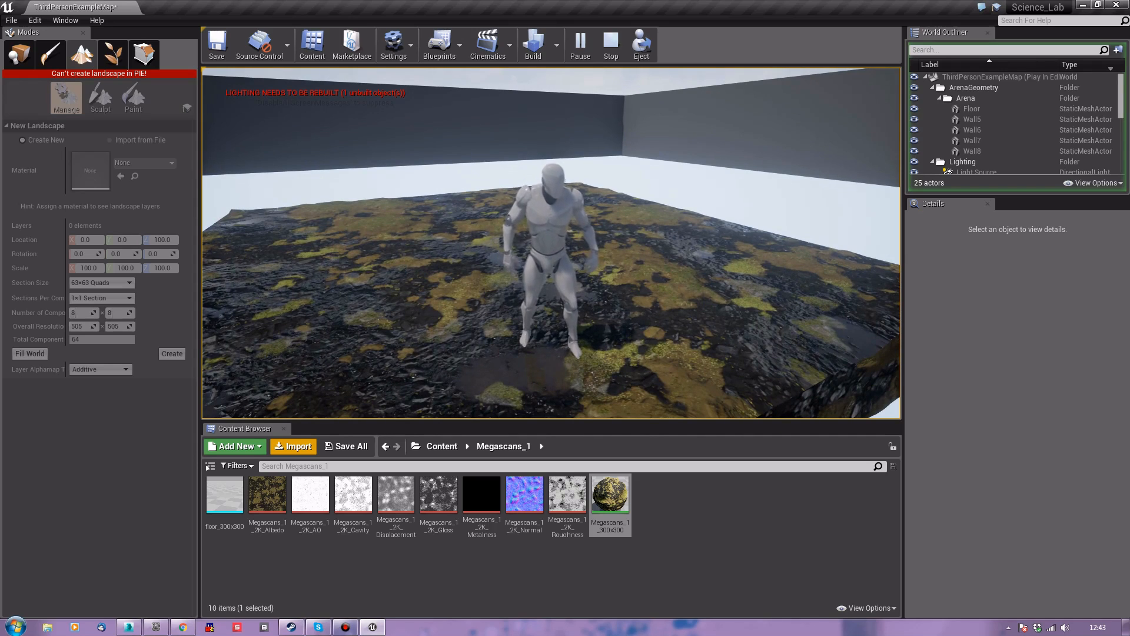
key("Escape")
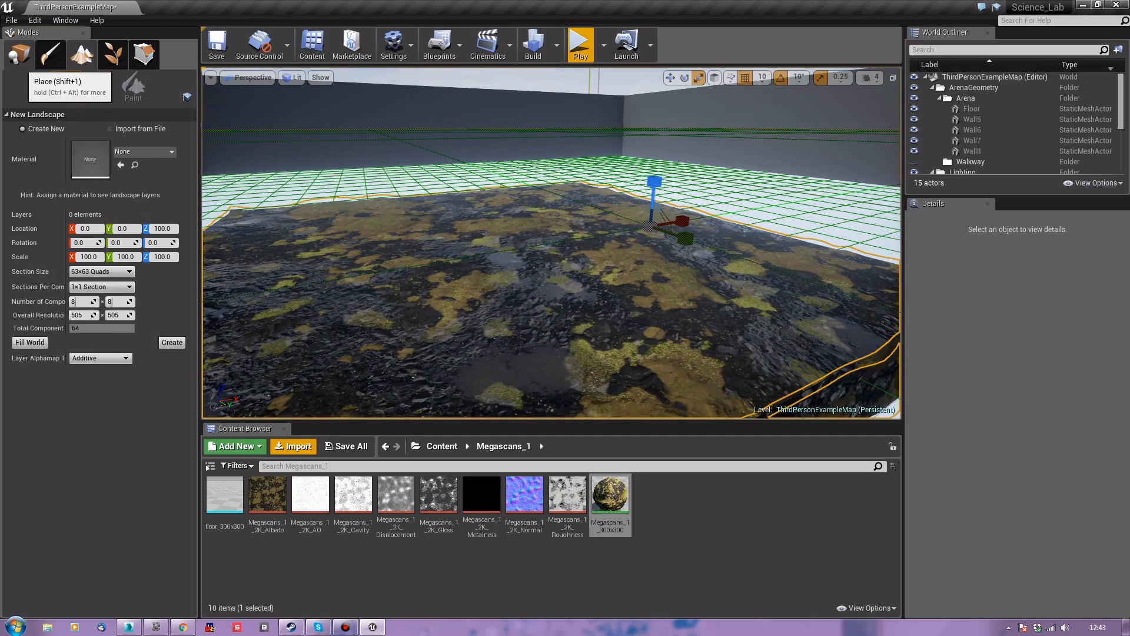
left_click(20, 54)
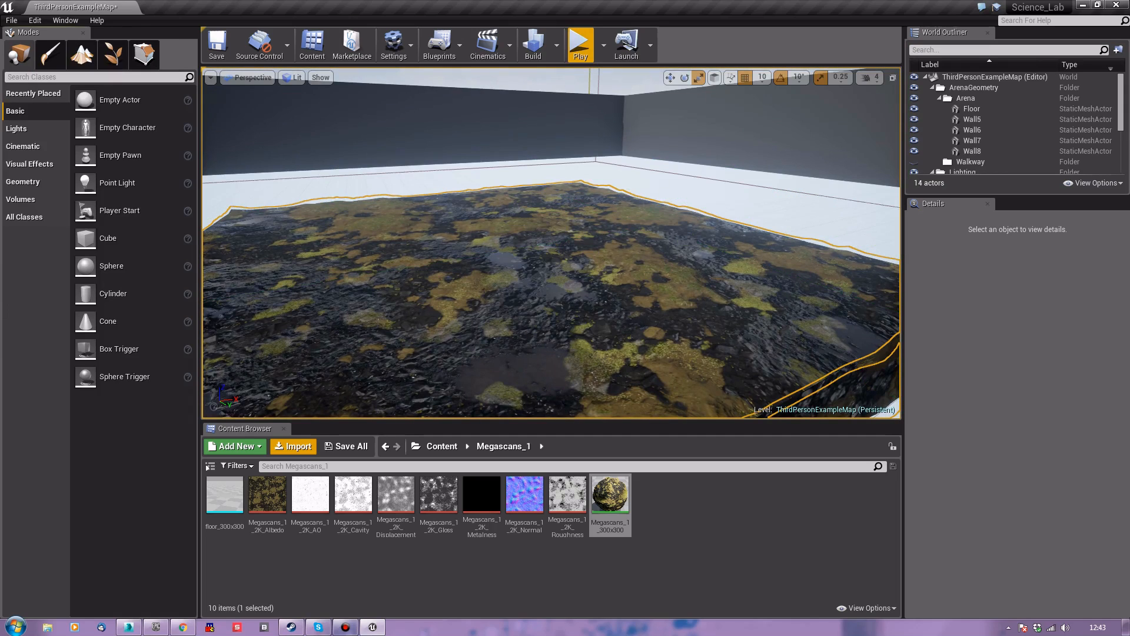